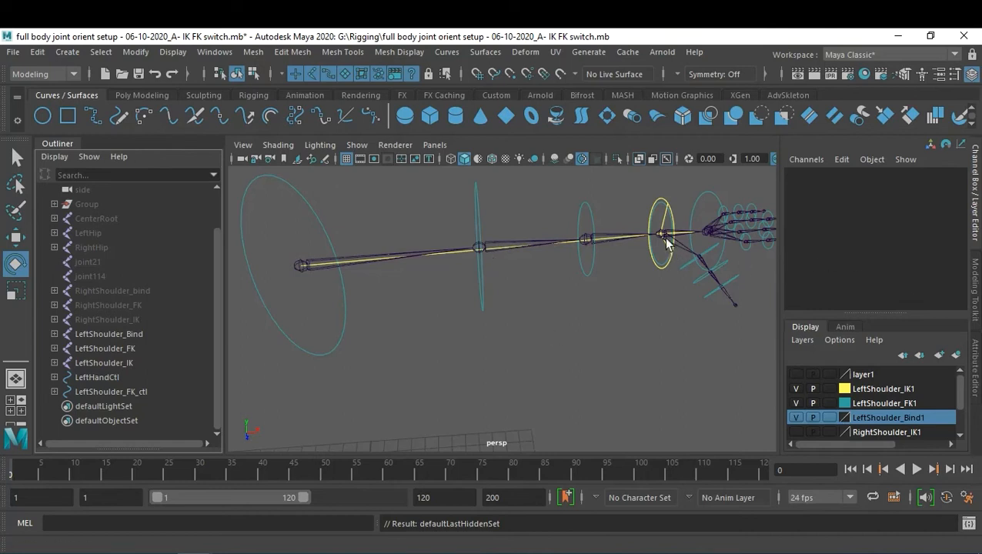
- Switch to the Google Meet window, admit the participant waiting to join, and return to Maya
mouse_move(88, 551)
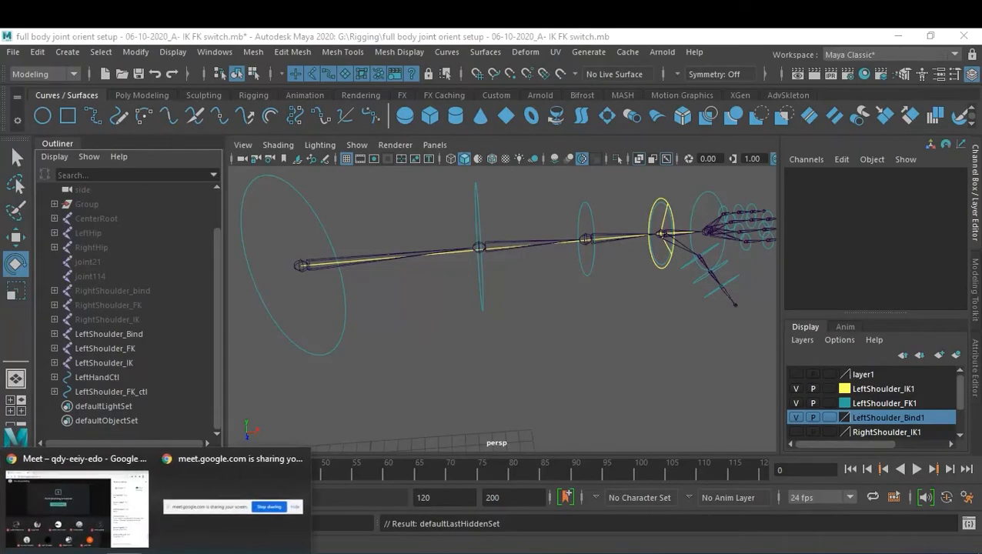
left_click(43, 500)
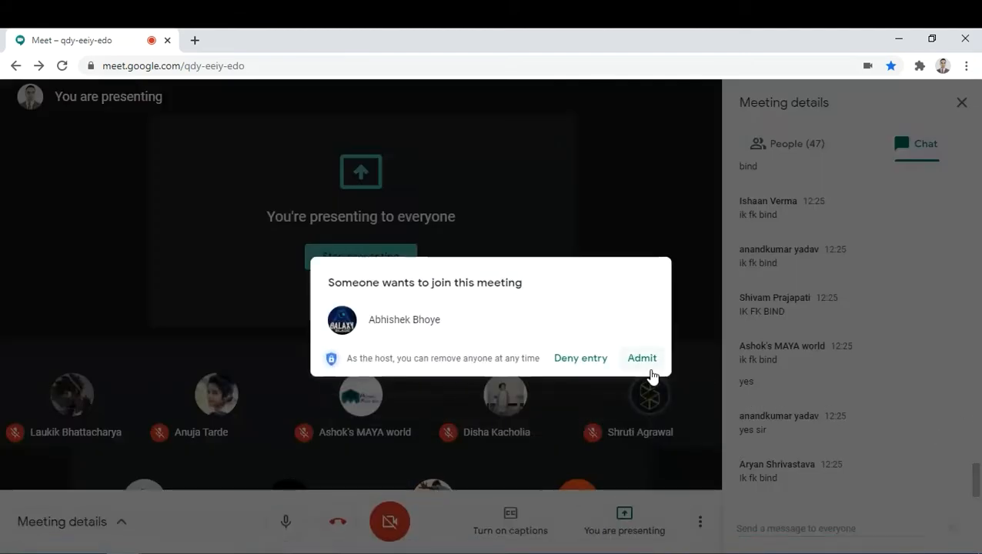
left_click(650, 368)
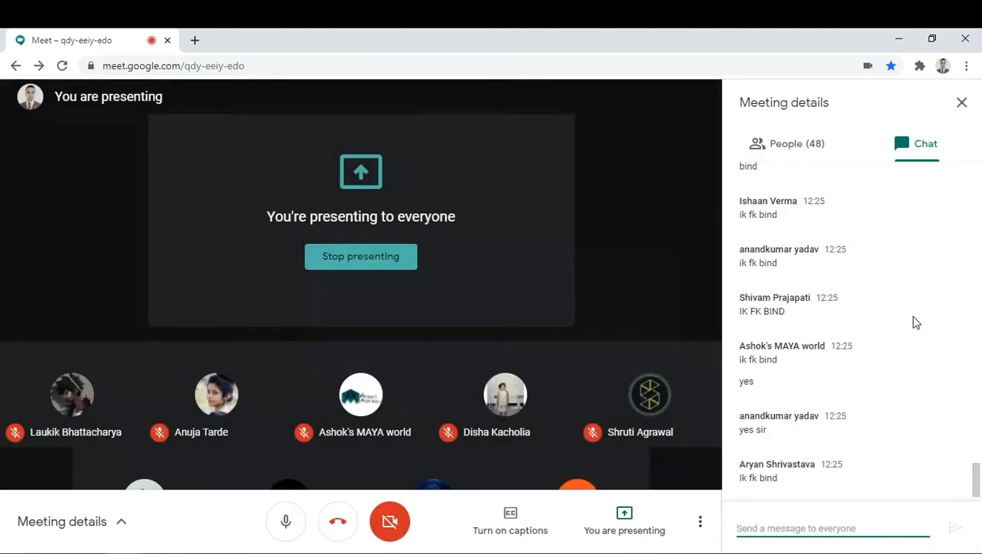
left_click(897, 37)
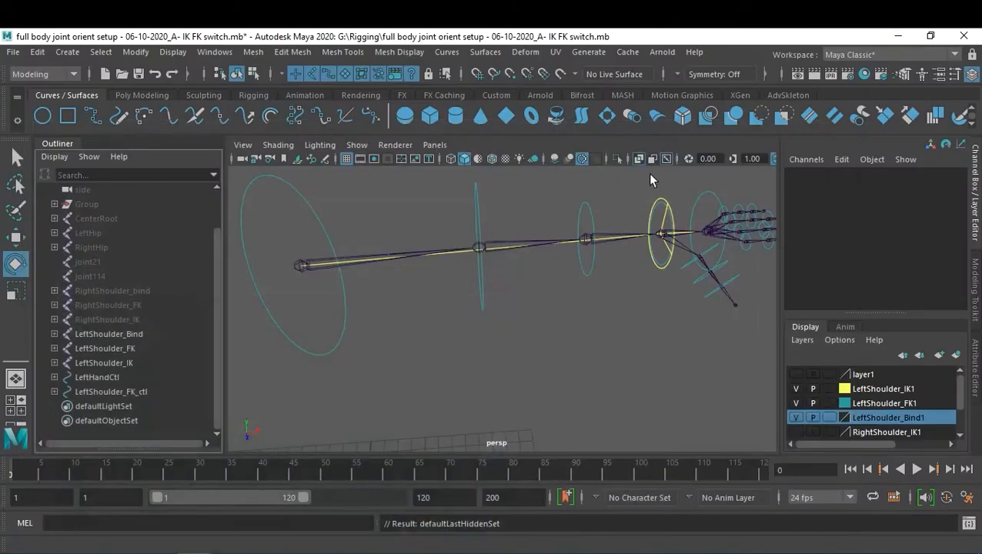
- Expand the LeftShoulder_Bind joint hierarchy and collapse its LeftFinger_Bind branch
left_click(54, 334)
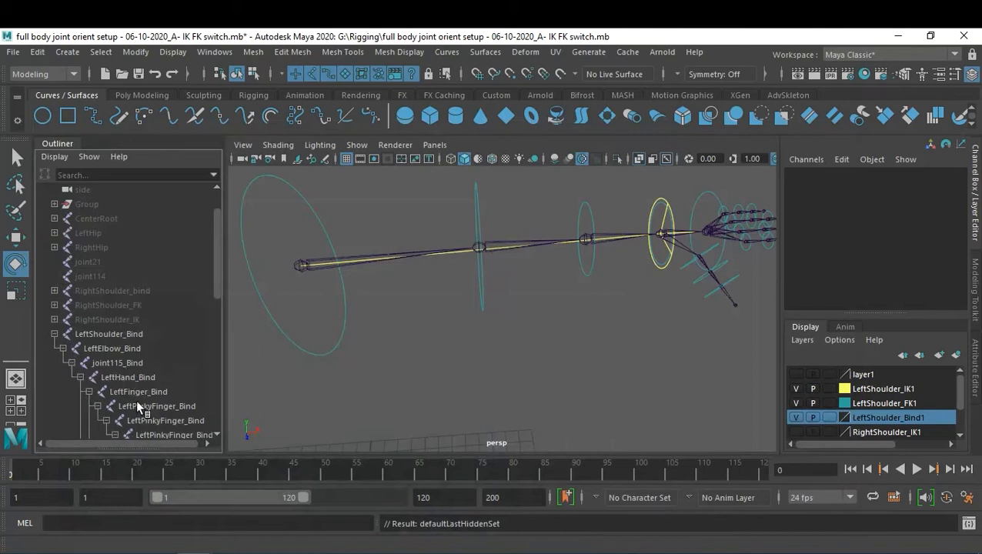
left_click(88, 392)
- Admit the second waiting participant in Google Meet, and return to Maya with the attendance folder window minimized
mouse_move(85, 548)
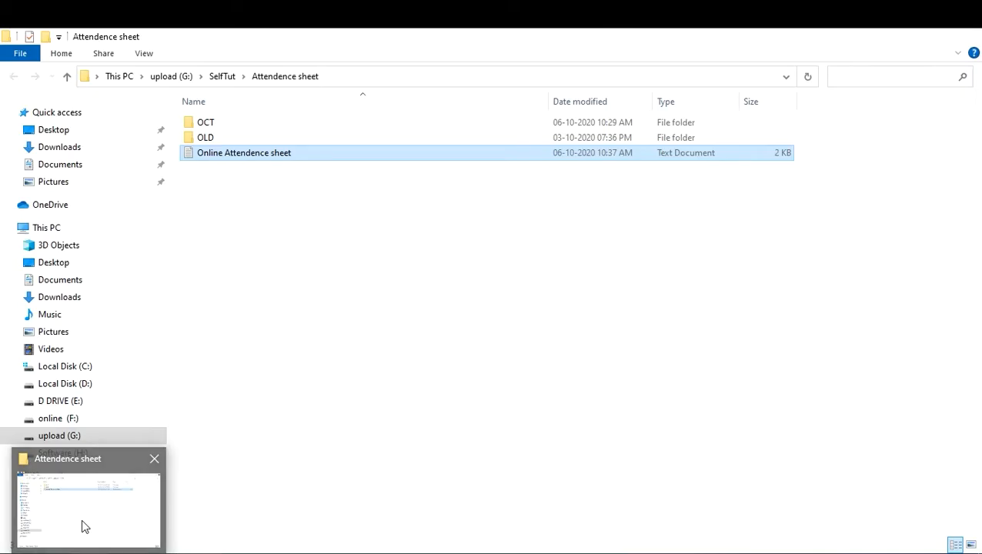
left_click(85, 527)
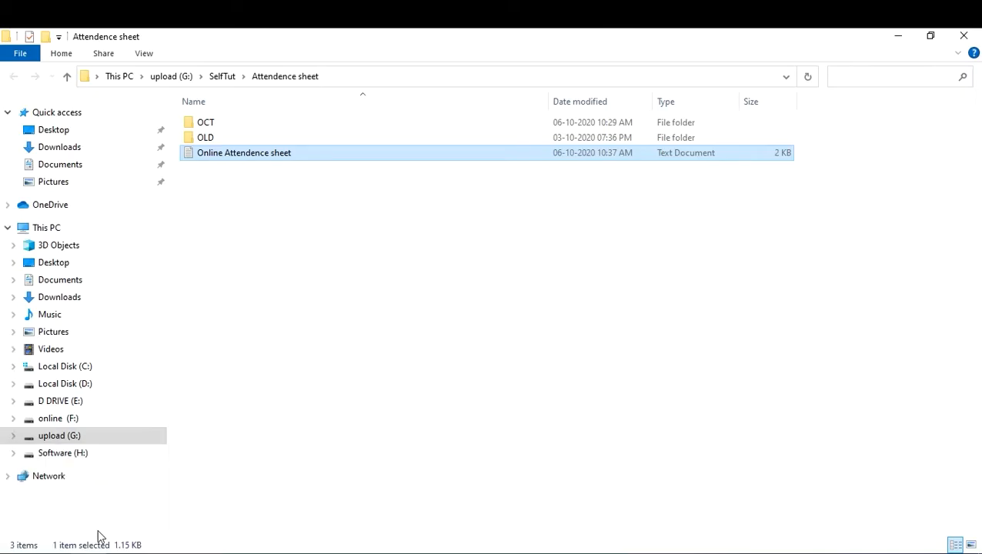
key("alt+Tab")
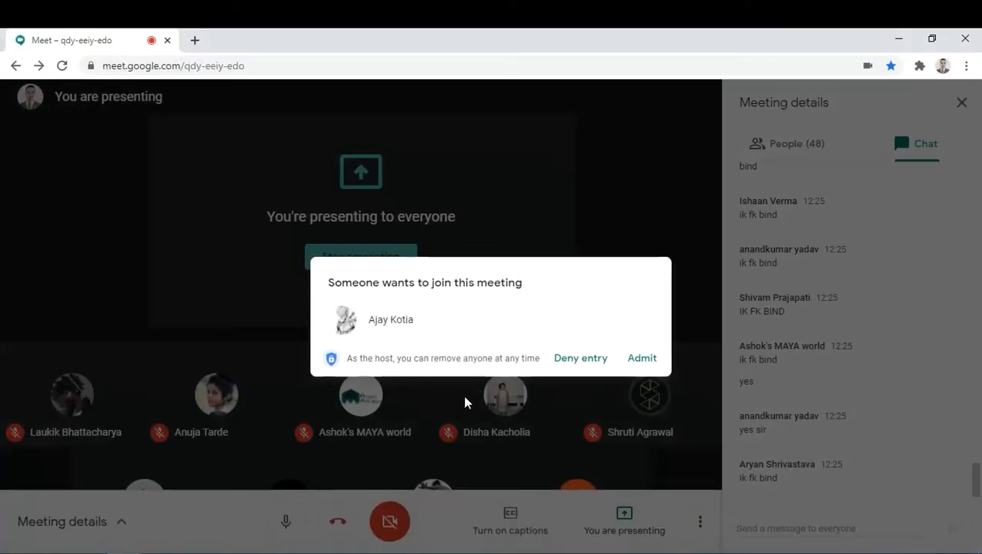
left_click(654, 361)
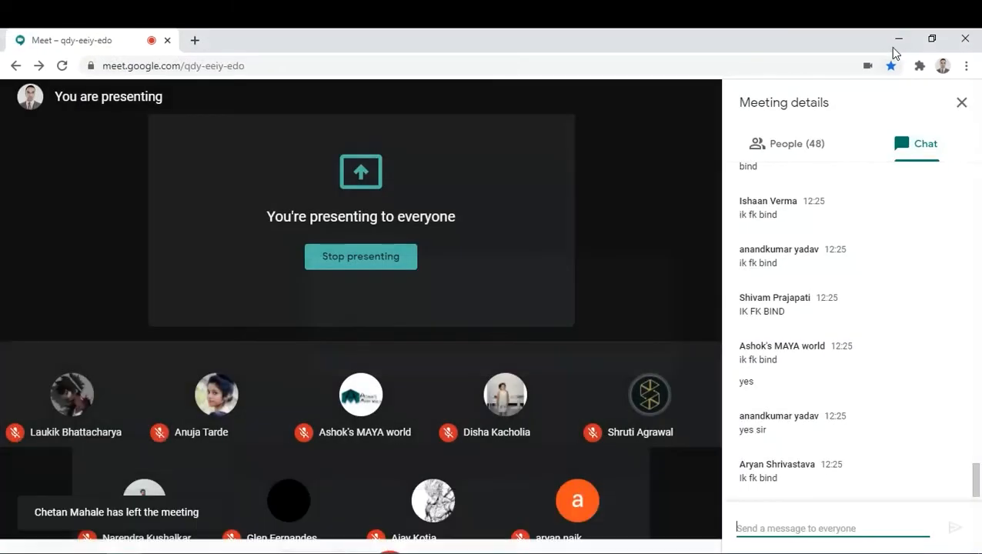
left_click(894, 38)
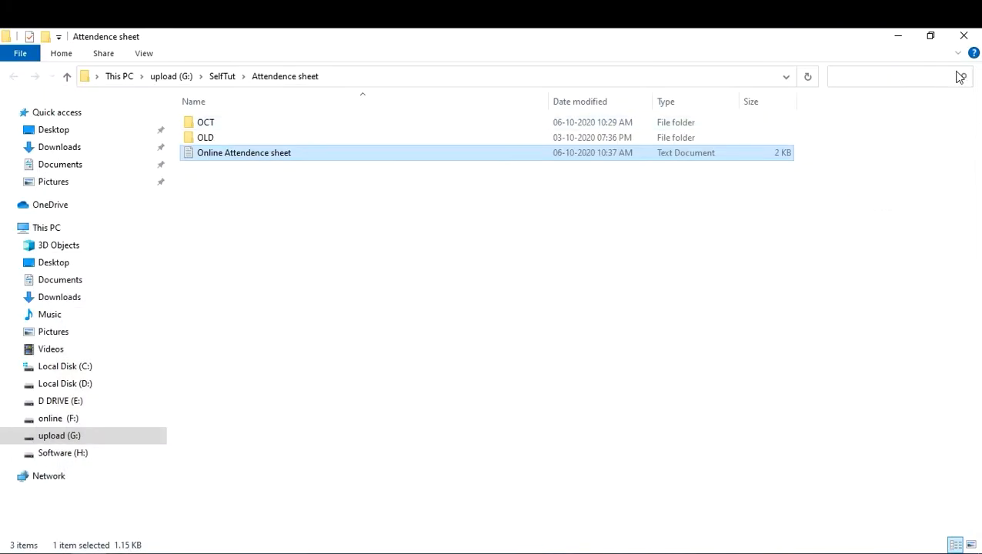
left_click(895, 36)
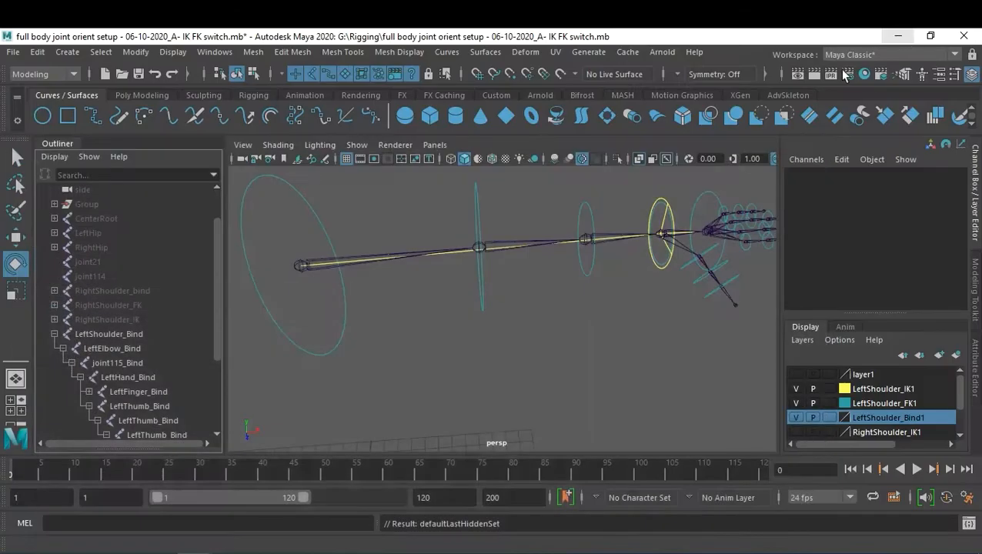
- Collapse the LeftHand_Bind branch and expand the LeftShoulder_FK chain down to LeftHand_FK
left_click(80, 377)
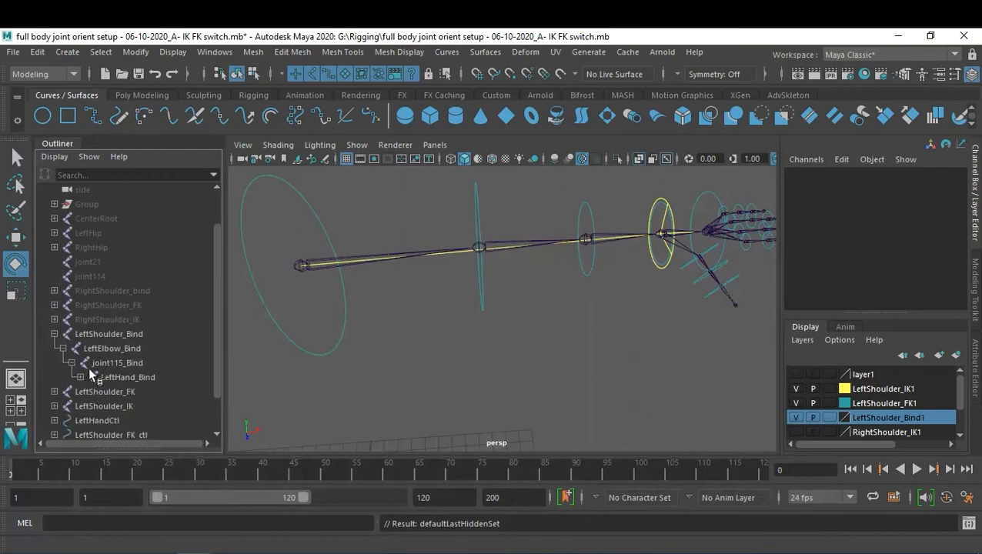
left_click(54, 391)
scroll(95, 396, "down", 2)
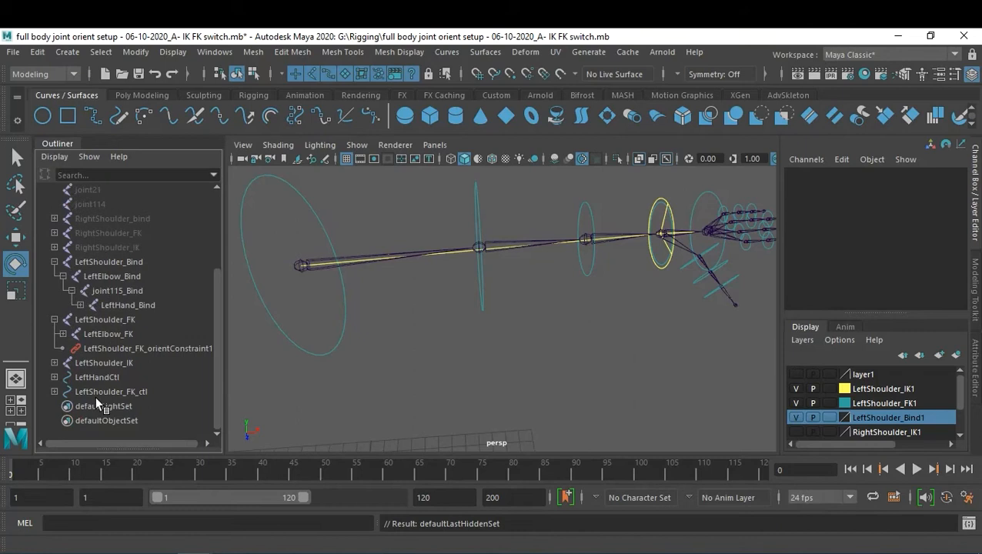
left_click(62, 334)
left_click(70, 349)
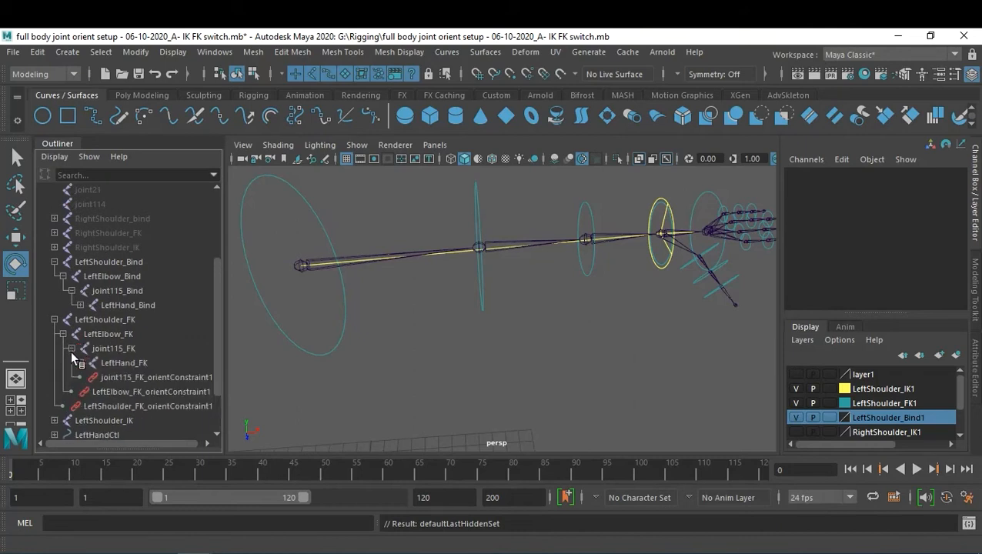
- Expand the LeftShoulder_IK chain through LeftElbow_IK and joint115_IK down to LeftHand_IK
left_click(54, 420)
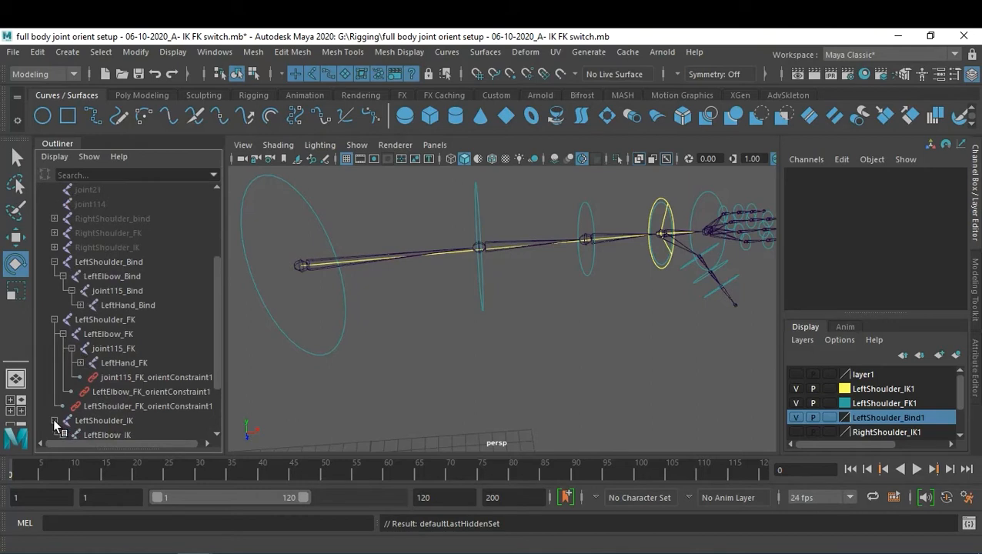
scroll(114, 367, "down", 2)
left_click(63, 362)
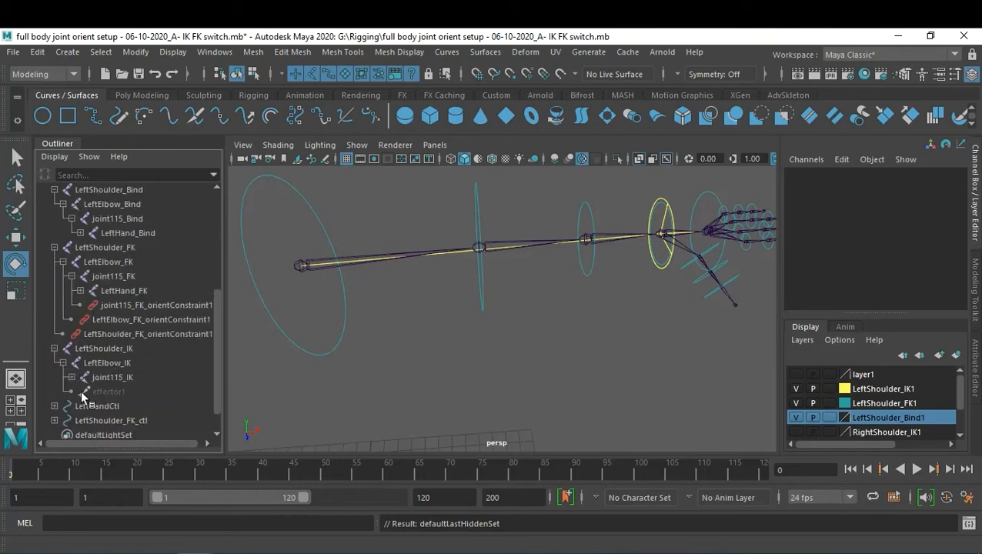
left_click(71, 377)
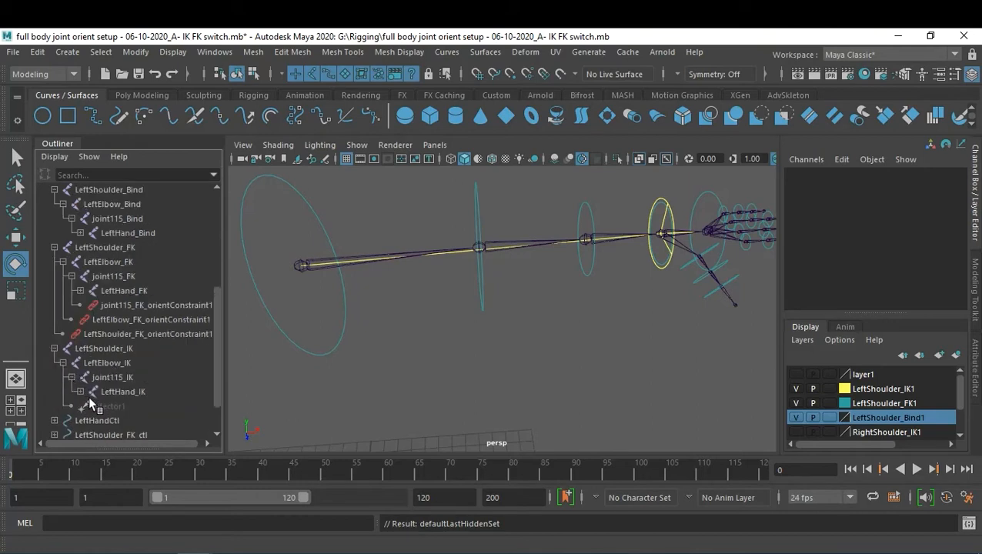
left_click(121, 393)
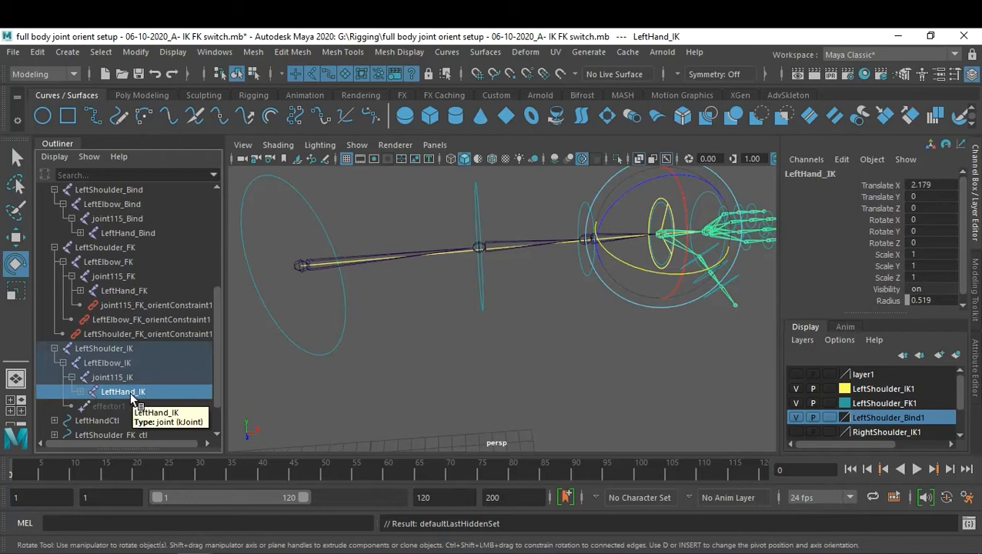
left_click(292, 369)
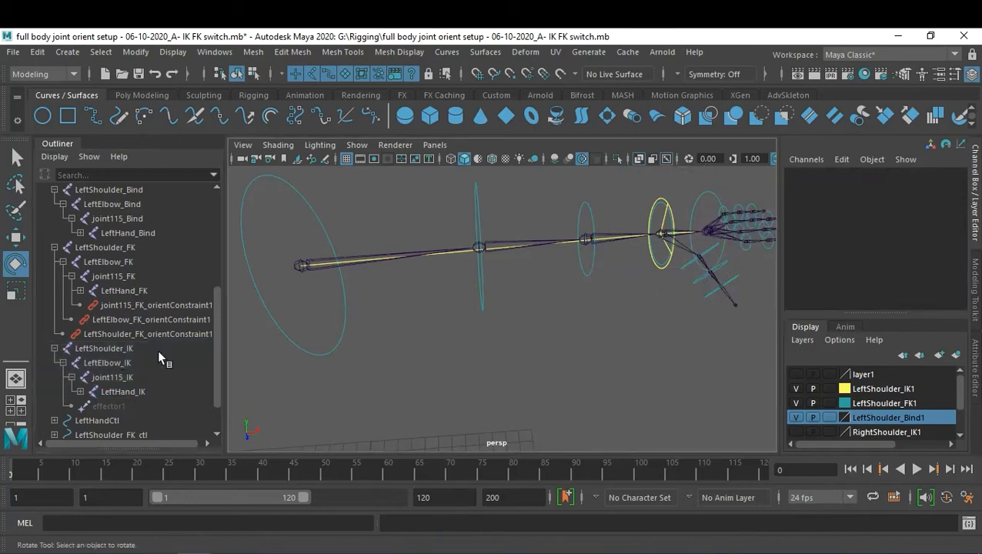
scroll(214, 338, "up", 1)
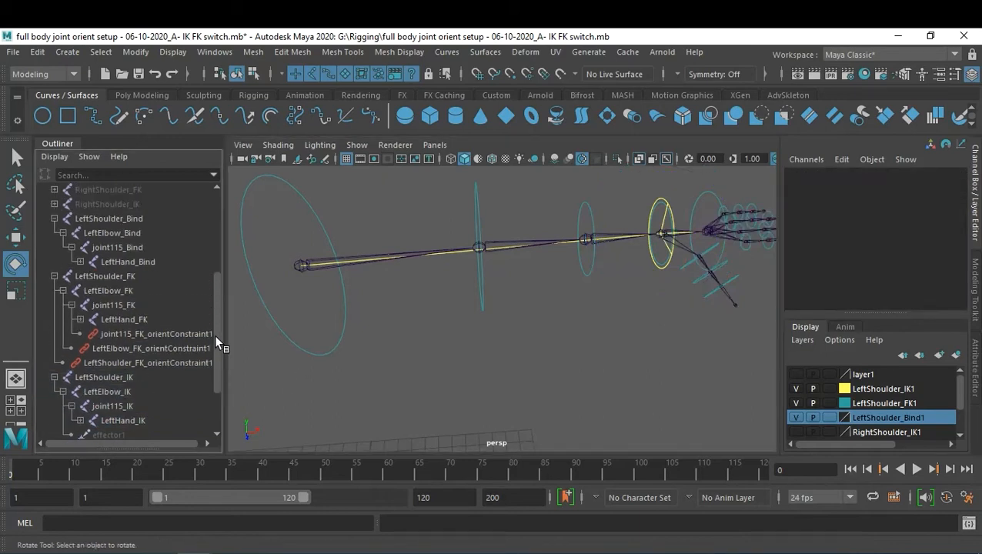
scroll(216, 343, "down", 1)
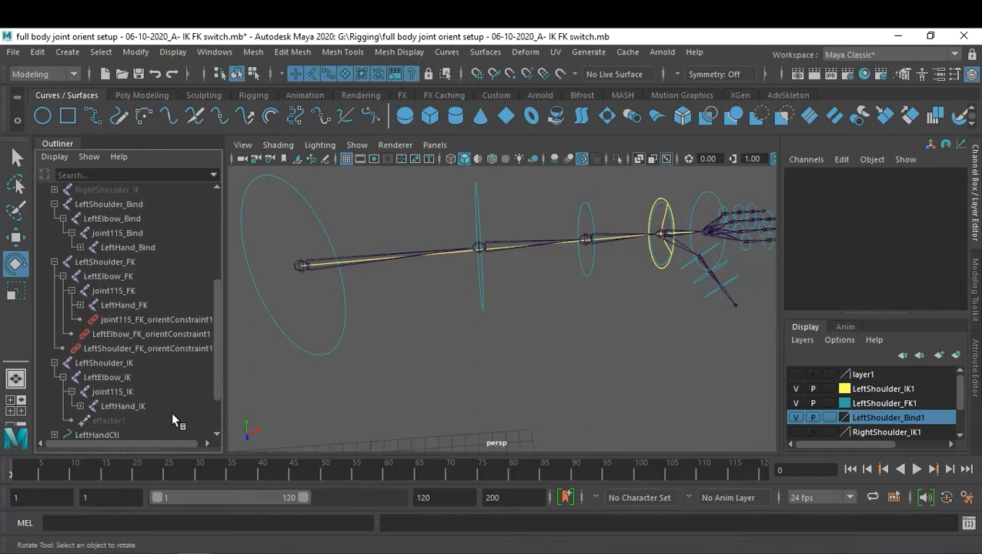
- Select LeftShoulder_IK, LeftShoulder_FK and finally LeftShoulder_Bind, and open the Orient constraint options from the Rigging menu set
left_click(120, 362)
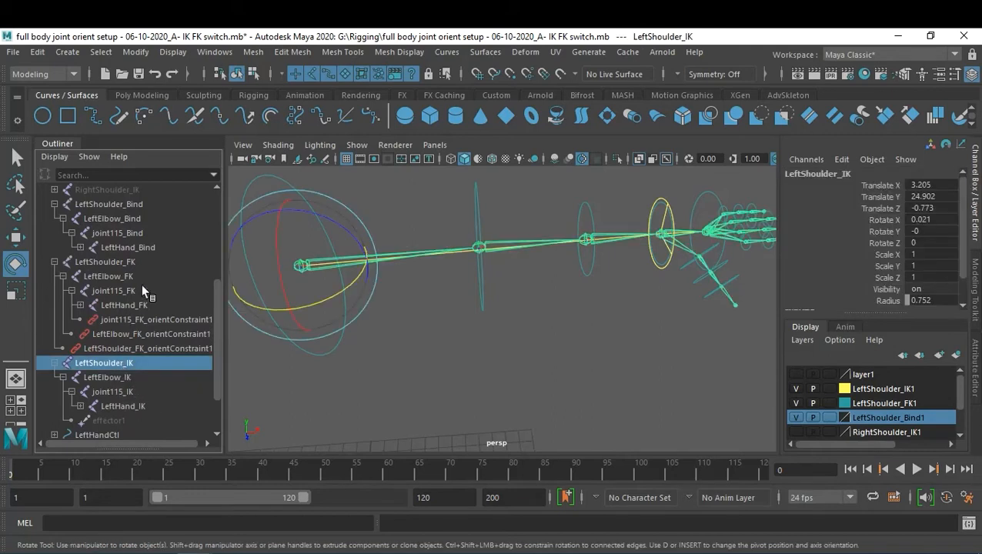
left_click(122, 262, "ctrl")
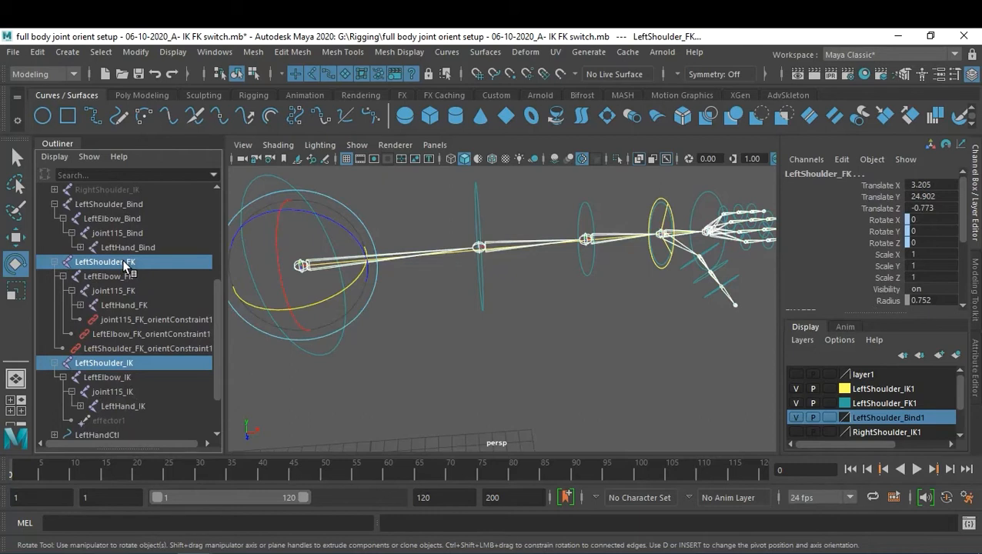
left_click(141, 204, "ctrl")
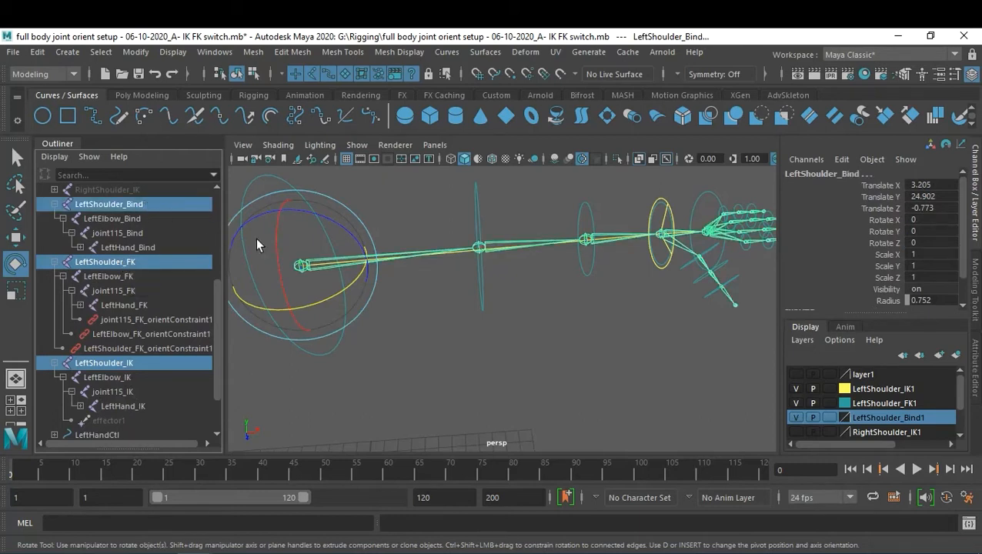
left_click(46, 73)
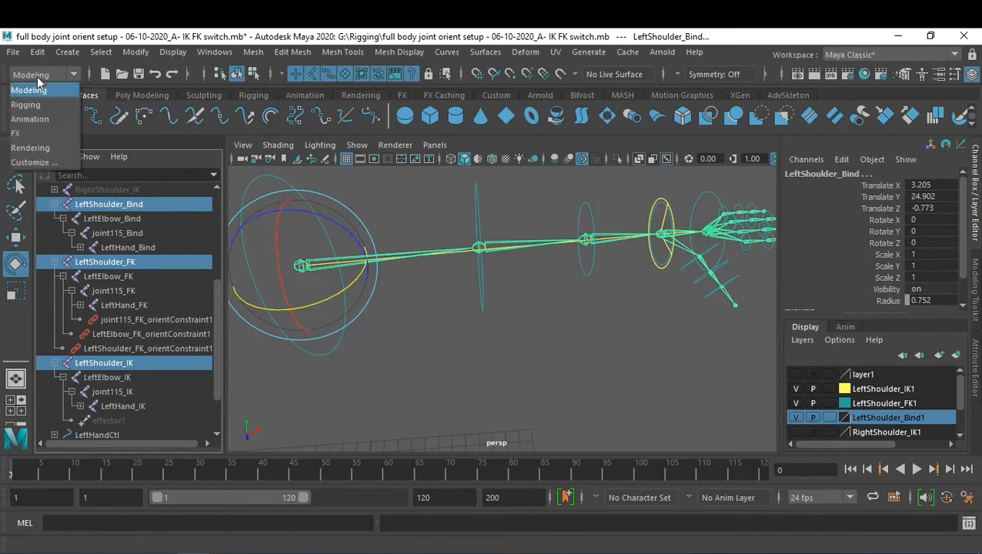
left_click(49, 105)
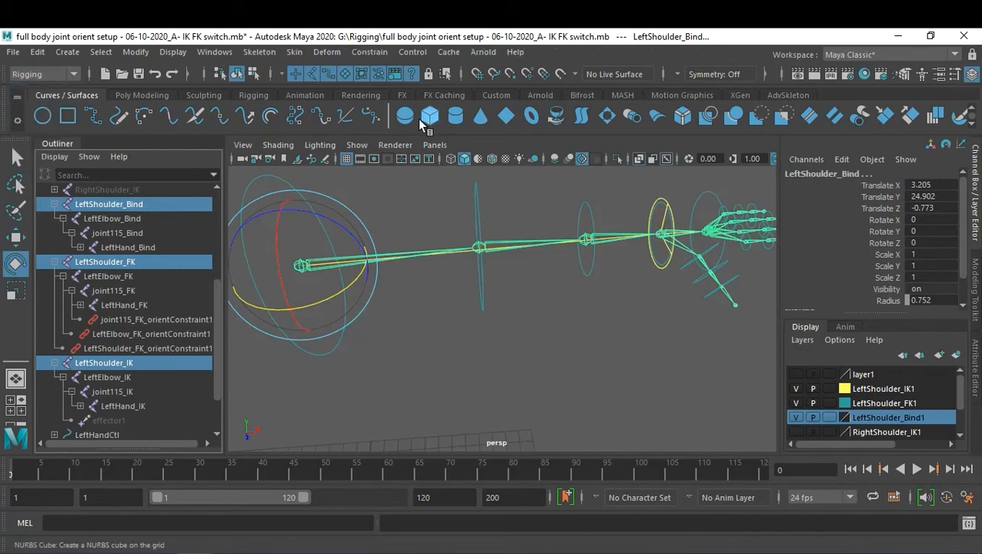
left_click(368, 52)
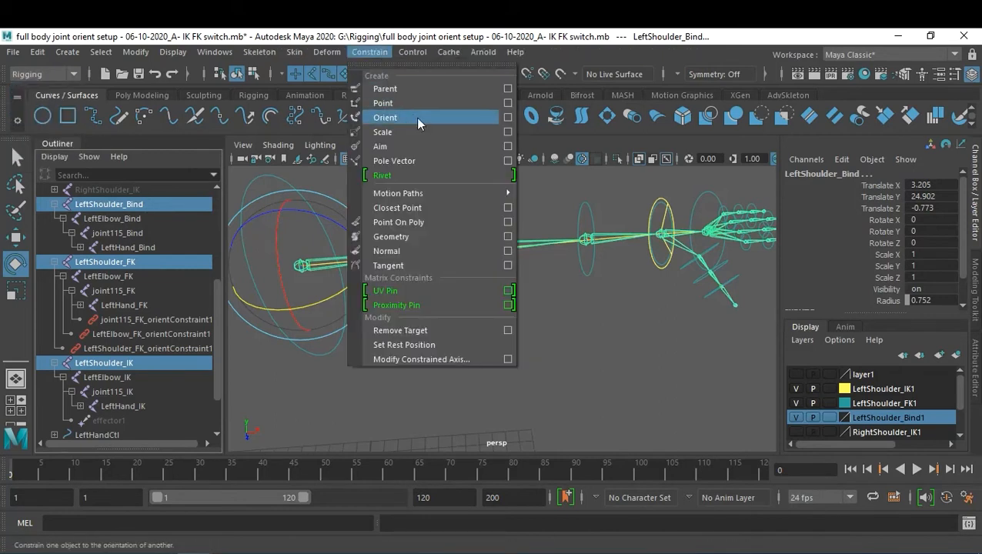
left_click(507, 117)
- Reset the options, enable Maintain offset, add the orient constraint from the IK and FK shoulders to LeftShoulder_Bind, and select that constraint
left_click(483, 243)
left_click(496, 271)
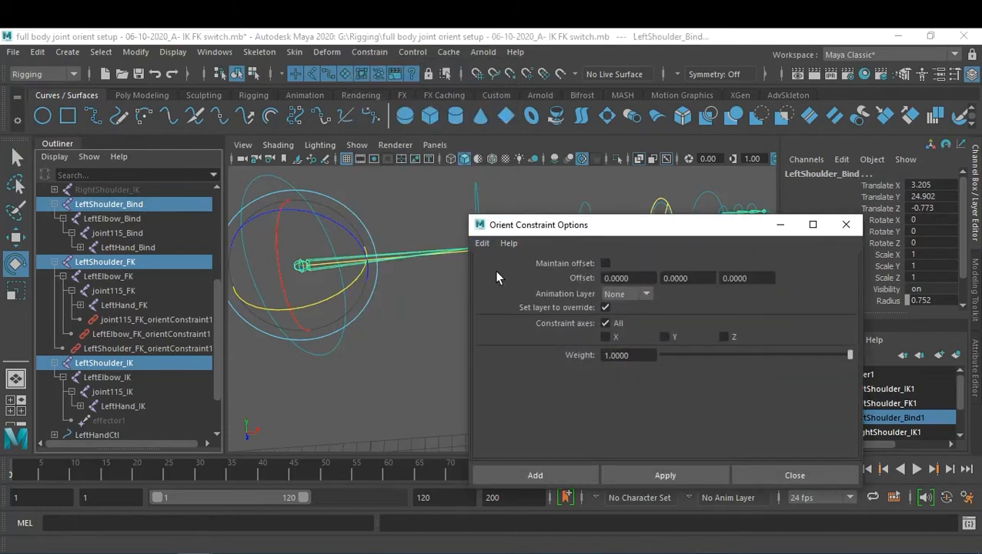
left_click(605, 264)
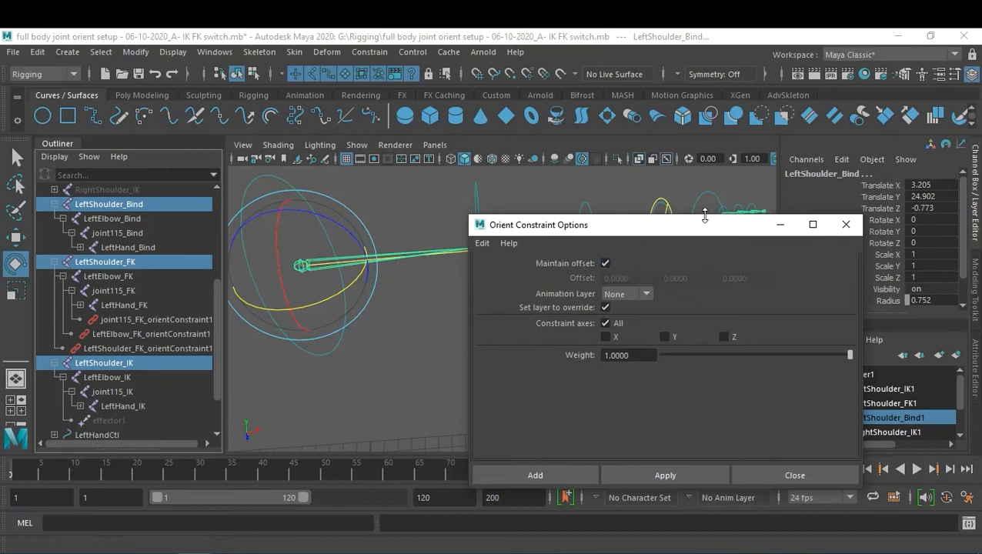
left_click_drag(675, 229, 761, 208)
left_click(567, 222)
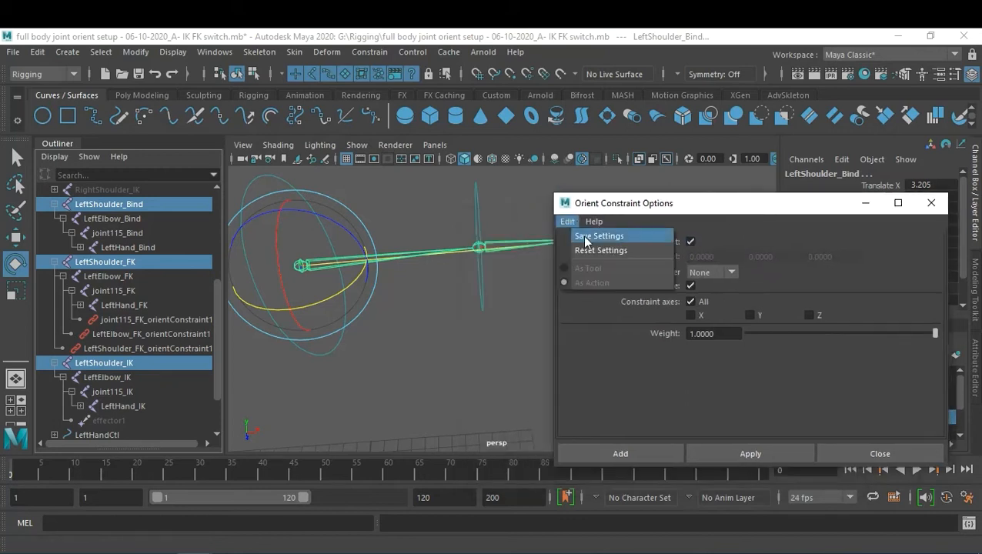
left_click(607, 251)
left_click(690, 241)
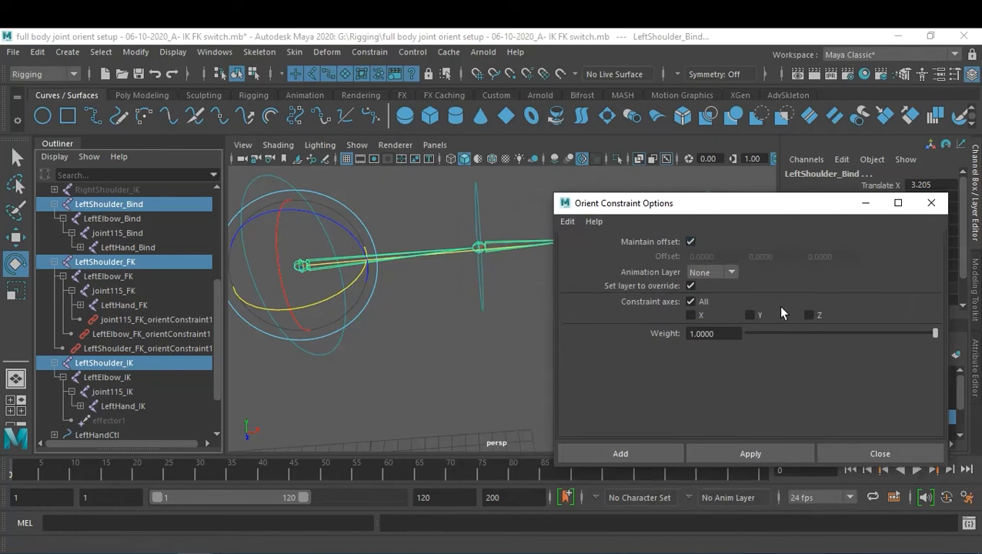
left_click_drag(782, 212, 767, 192)
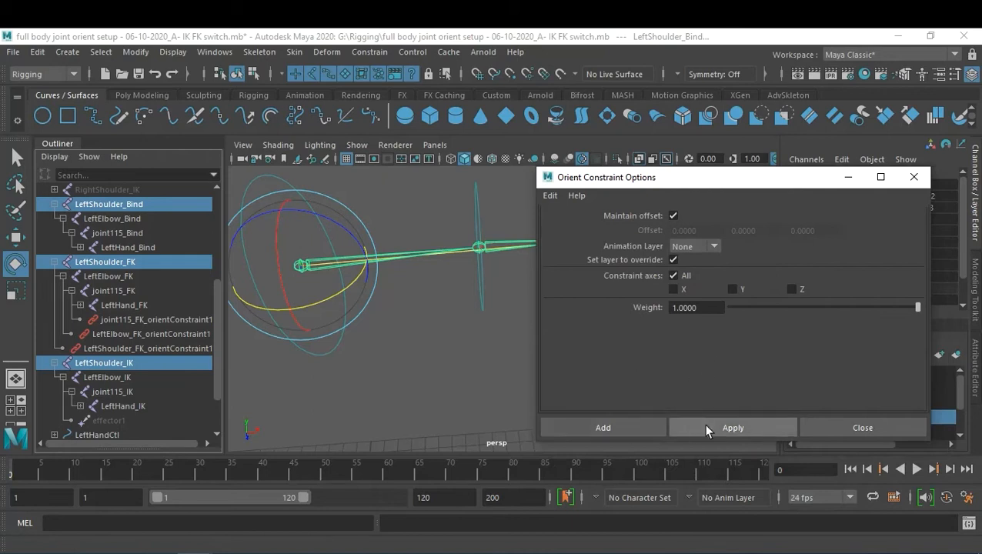
left_click(634, 428)
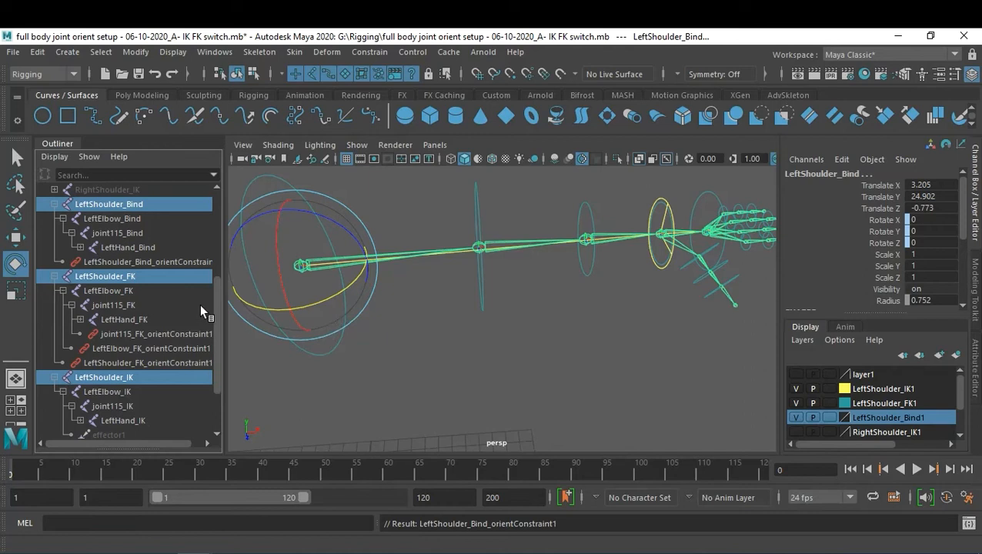
left_click(186, 262)
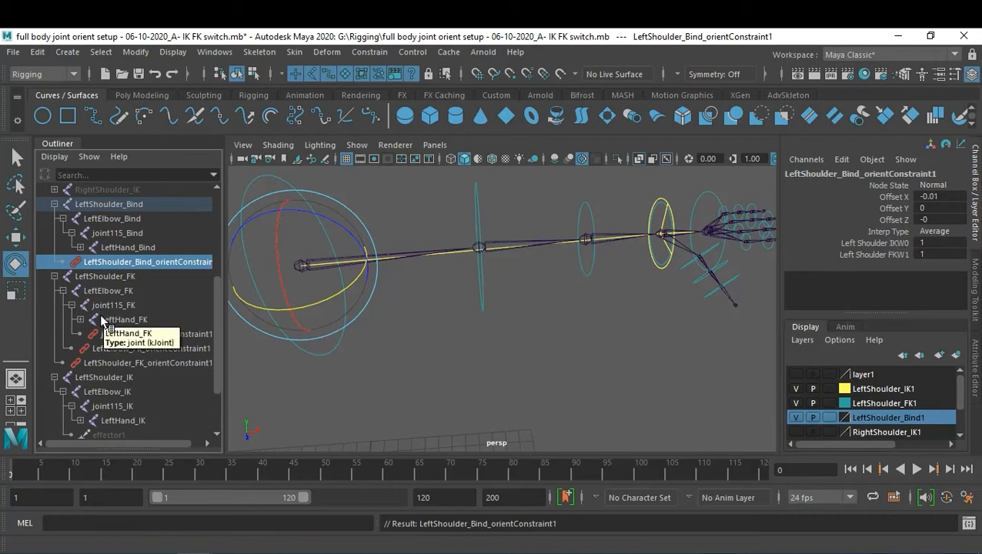
- Orient-constrain LeftElbow_Bind to LeftElbow_IK and LeftElbow_FK, selecting the IK joint first and the bind joint last
left_click(115, 390)
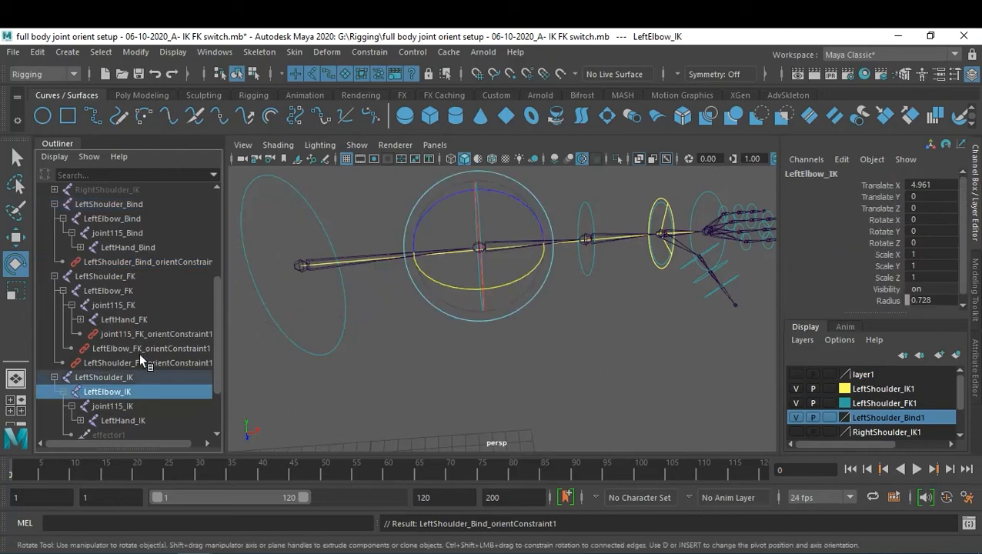
left_click(132, 220, "ctrl")
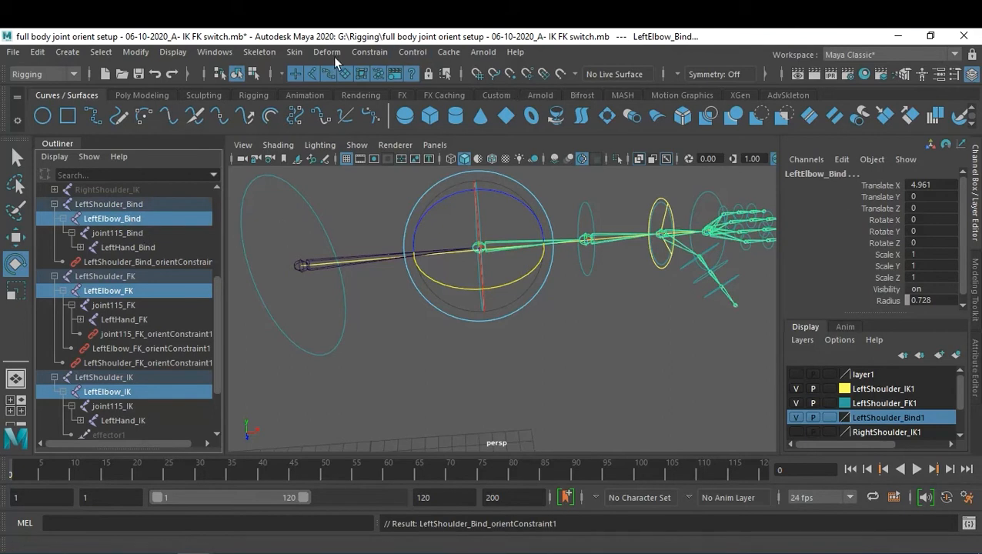
left_click(357, 55)
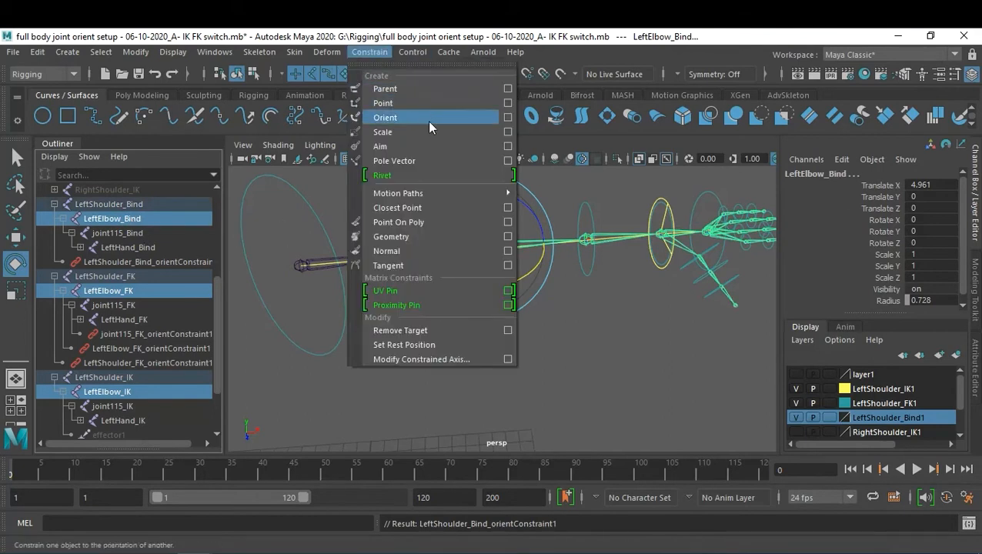
left_click(464, 118)
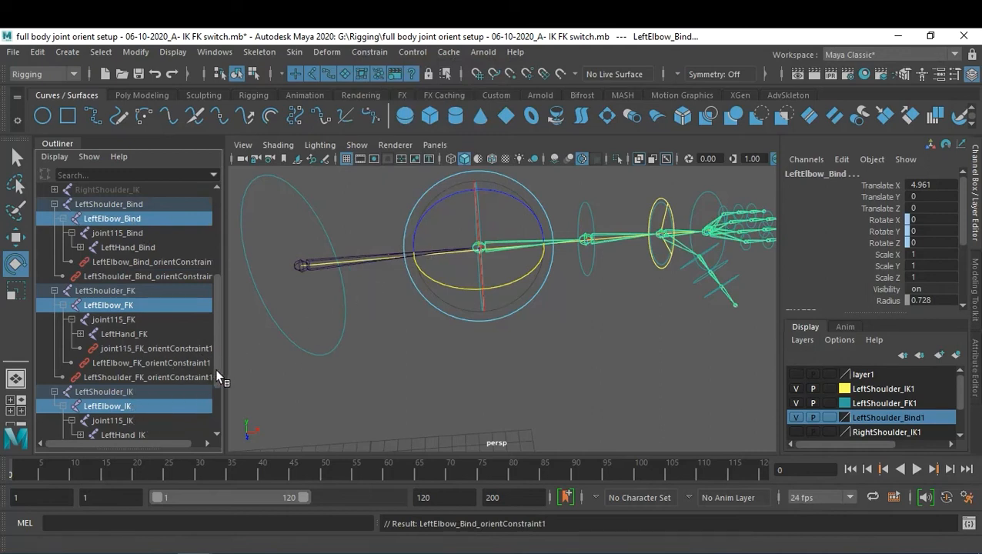
- Add an orient constraint with Maintain offset from LeftHand_IK and LeftHand_FK to LeftHand_Bind
left_click_drag(216, 370, 217, 383)
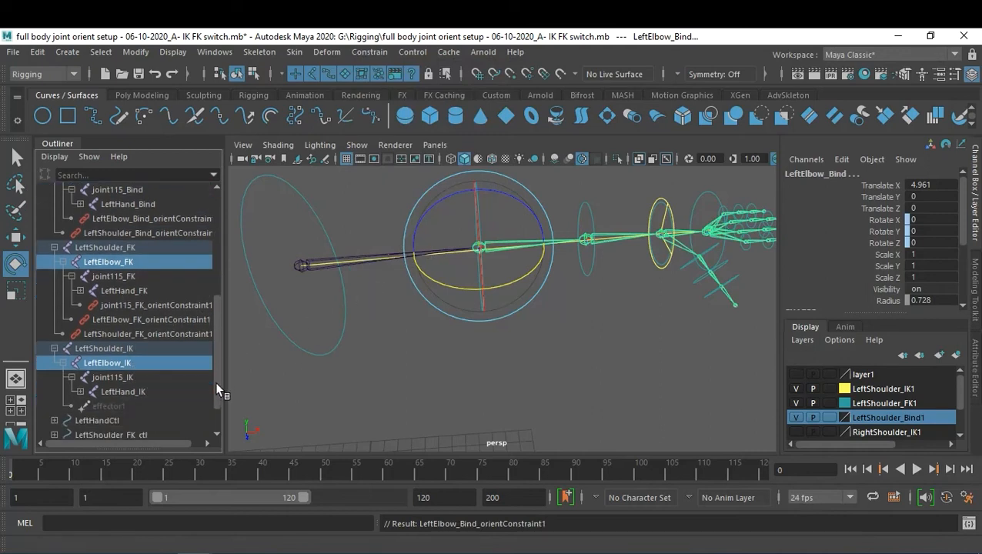
left_click(127, 392)
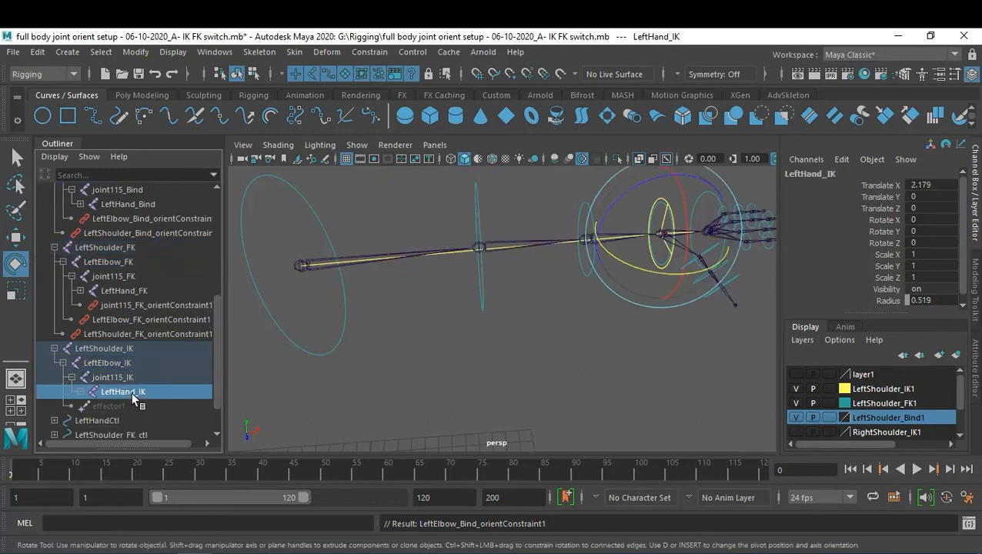
left_click(135, 292, "ctrl")
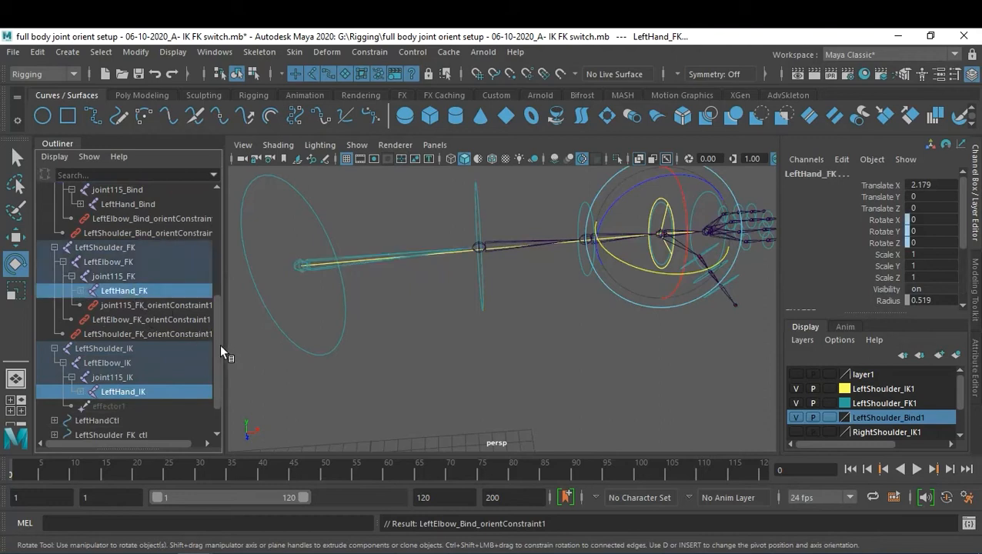
left_click(133, 206, "ctrl")
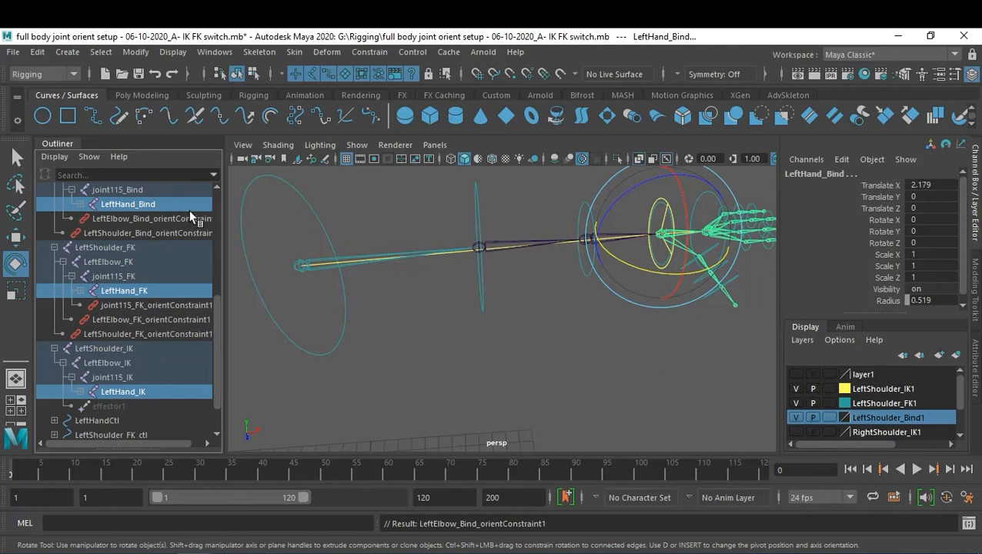
left_click(370, 52)
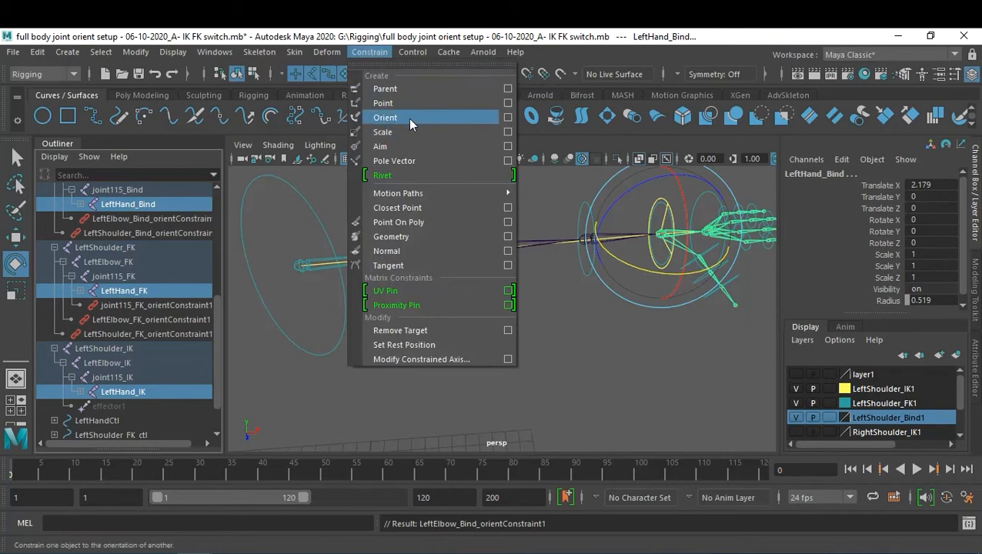
left_click(508, 117)
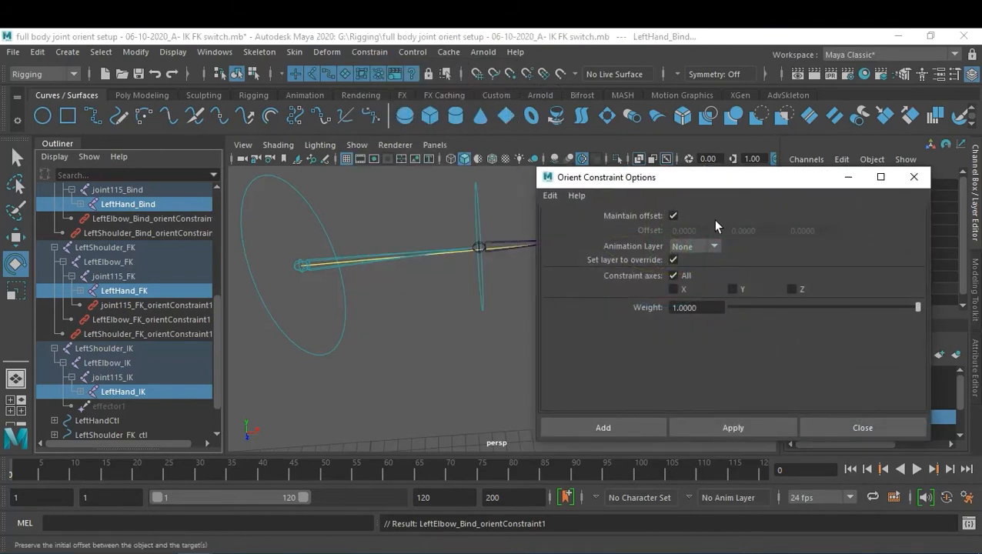
left_click(624, 424)
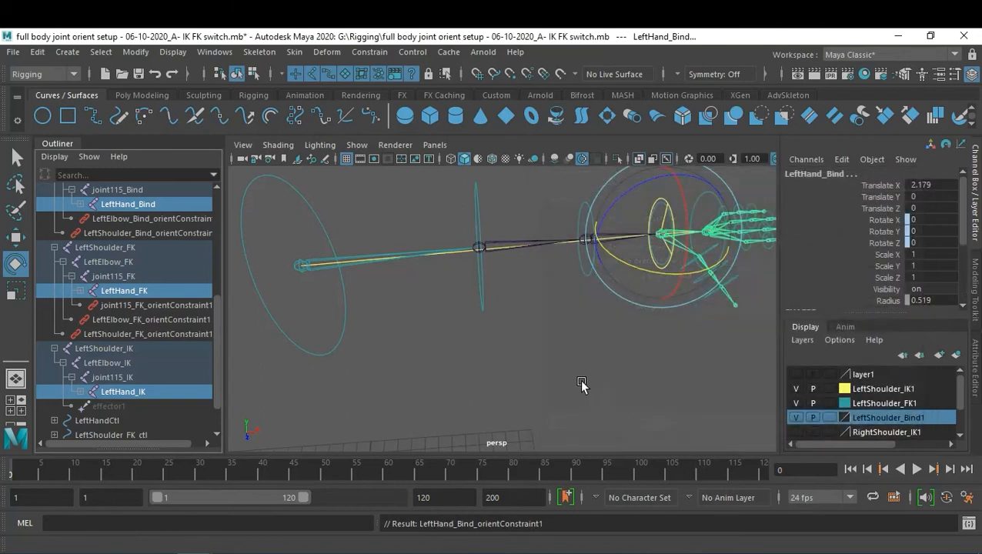
- Rotate the LeftShoulder_FK_ctl control to about -76 degrees in Y to test the bind arm
left_click(497, 352)
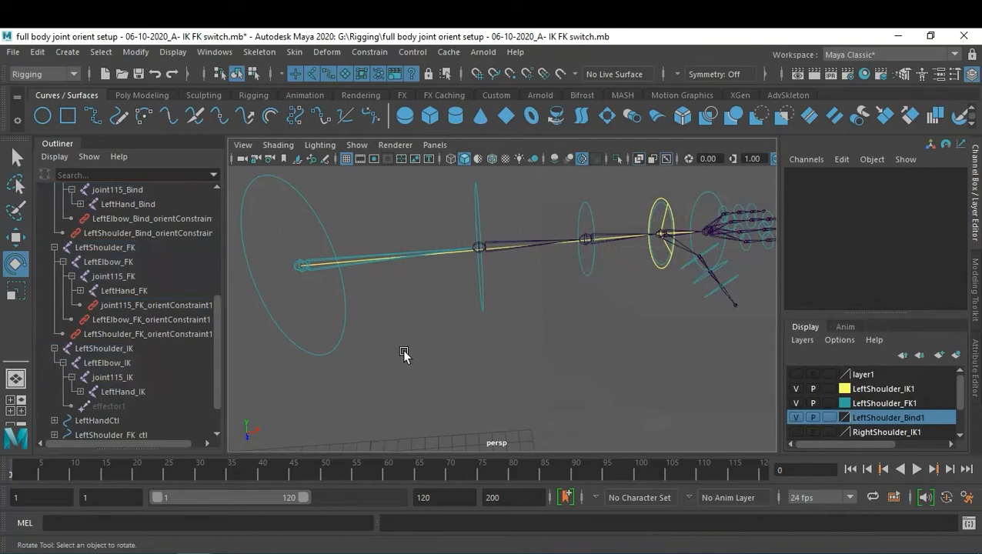
left_click(336, 351)
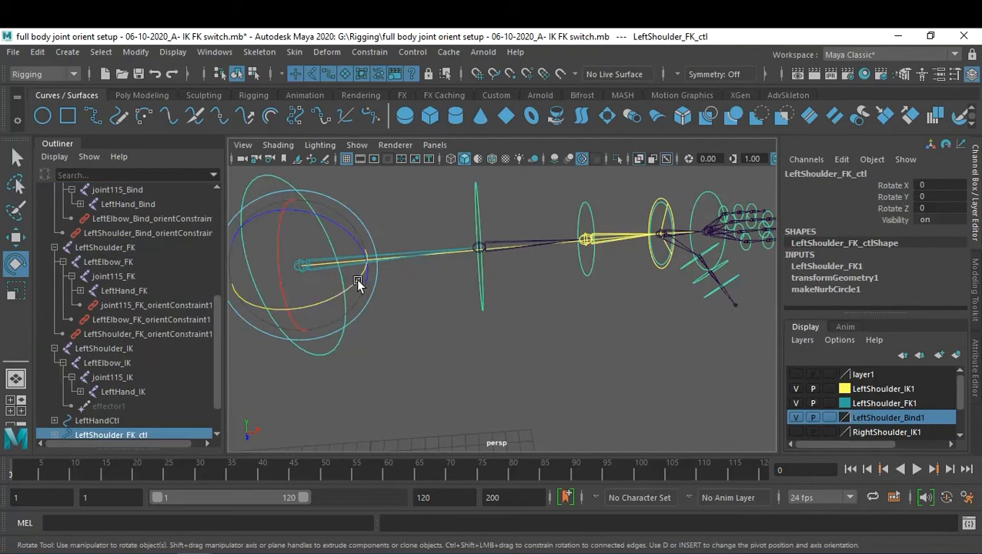
left_click_drag(358, 282, 312, 326)
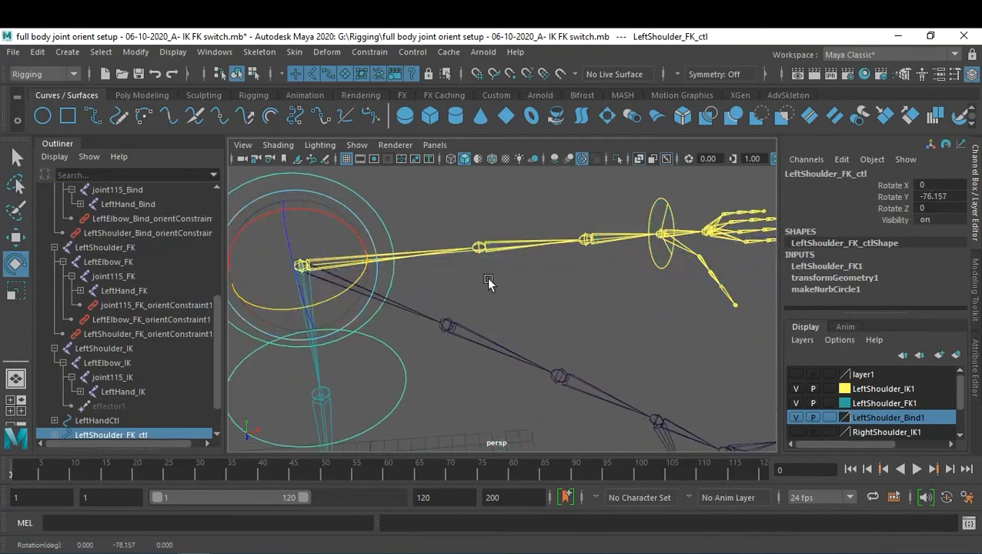
- Move the LeftHandCtl control in toward the shoulder to bend the IK arm
left_click(668, 274)
left_click(674, 261)
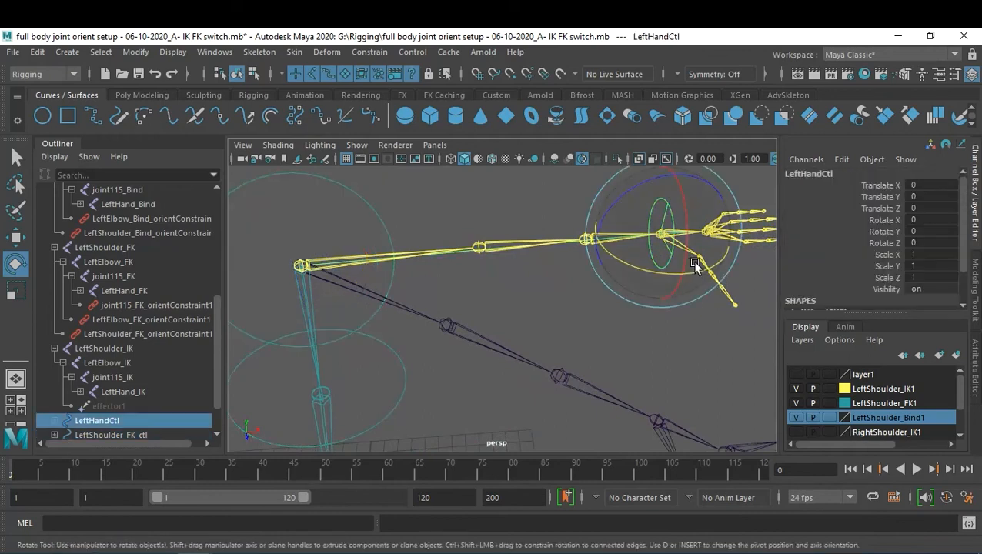
key("w")
left_click_drag(719, 233, 528, 299)
- Rotate the FK elbow control circle to about -65 degrees in Y
left_click(525, 298)
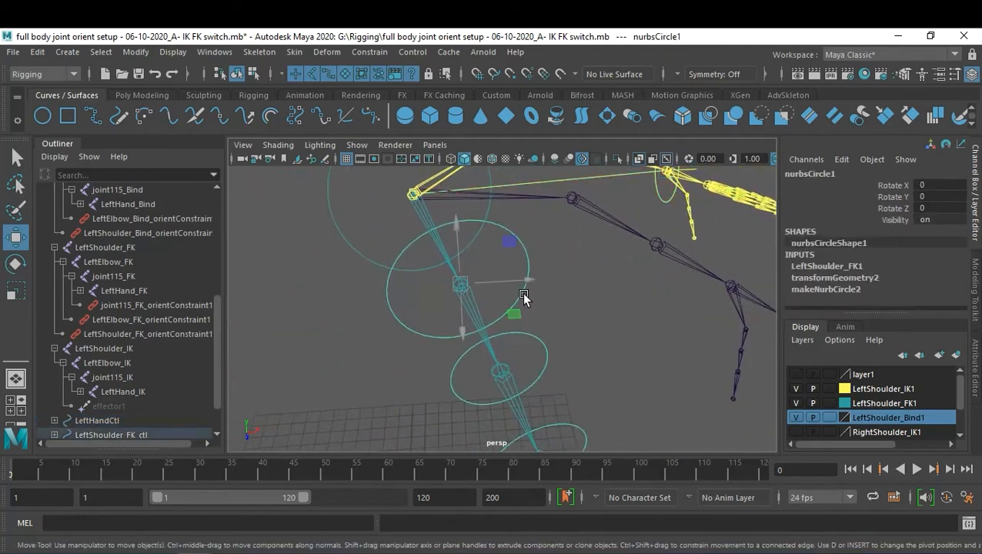
left_click(546, 359)
left_click_drag(587, 311, 531, 302, "alt")
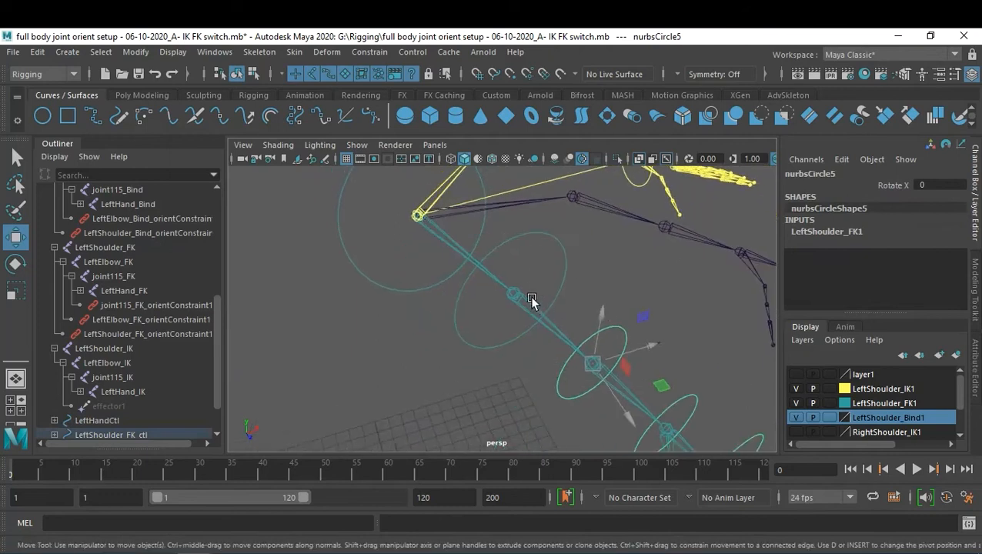
left_click(558, 290)
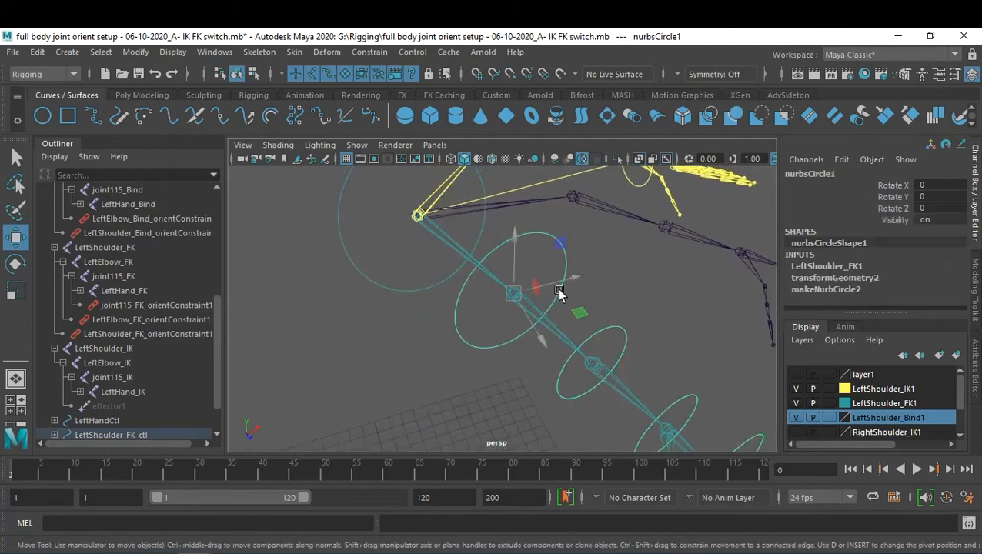
key("e")
left_click_drag(535, 342, 469, 346)
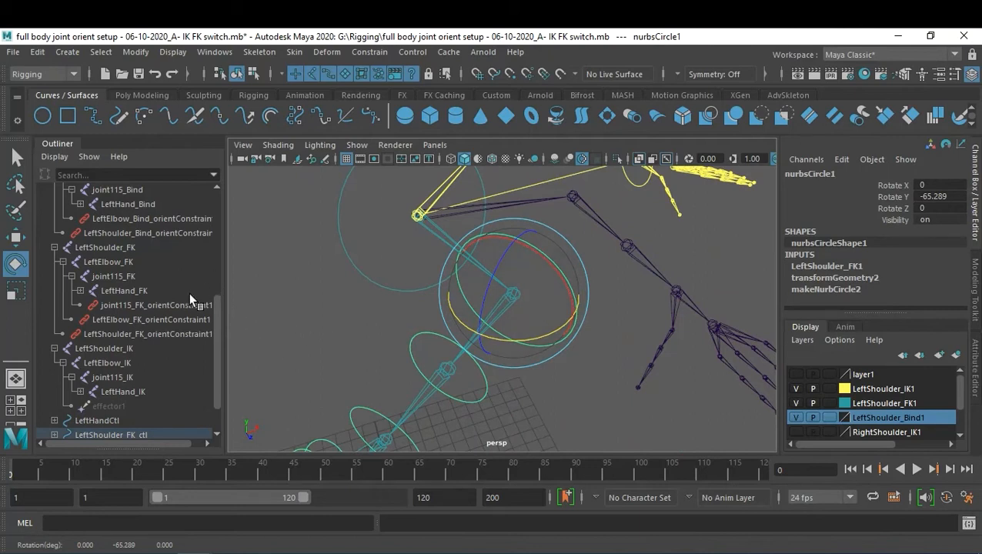
- Widen the Outliner and examine the IK and FK weights on the LeftElbow_Bind and LeftShoulder_Bind orient constraints
left_click_drag(215, 336, 217, 297)
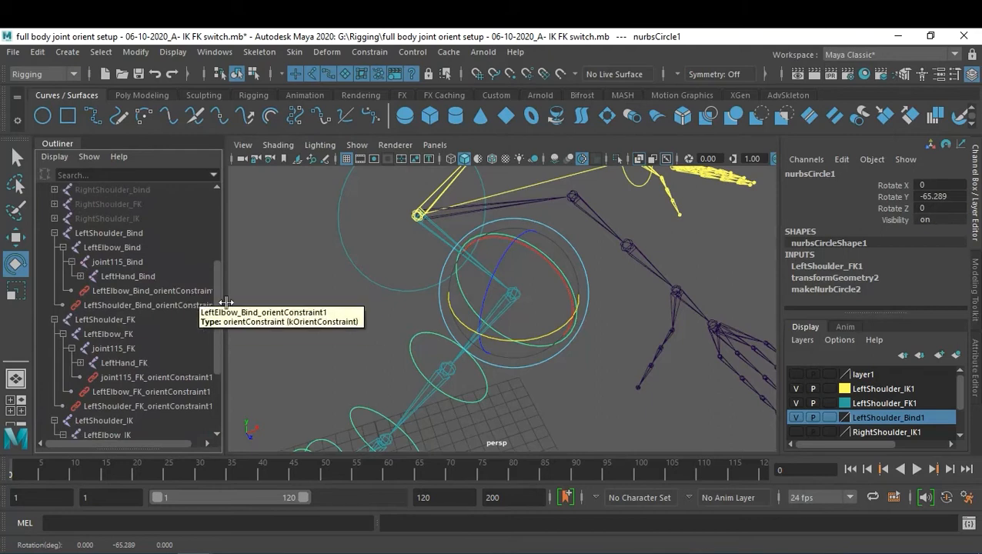
left_click_drag(226, 303, 244, 304)
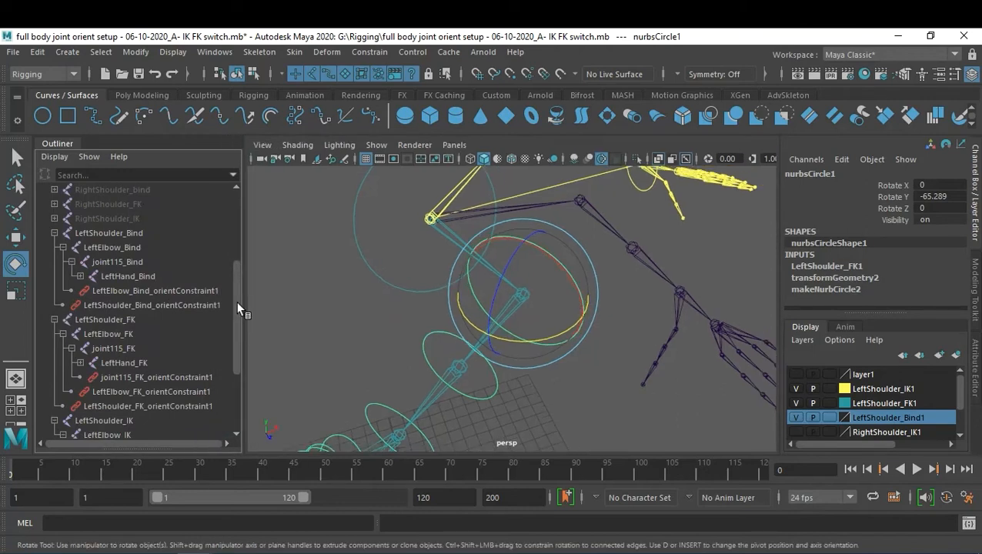
left_click(154, 291)
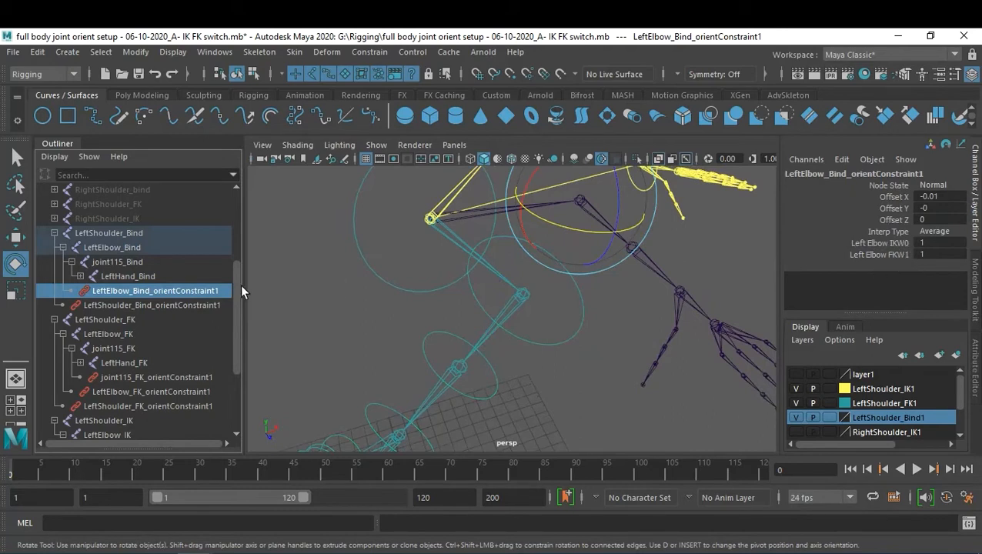
left_click(155, 303)
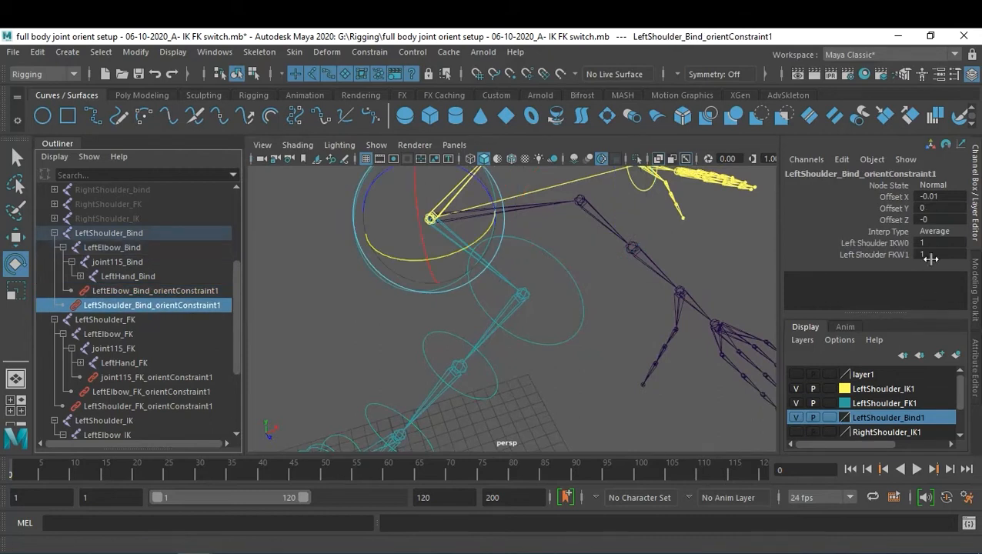
left_click(189, 406)
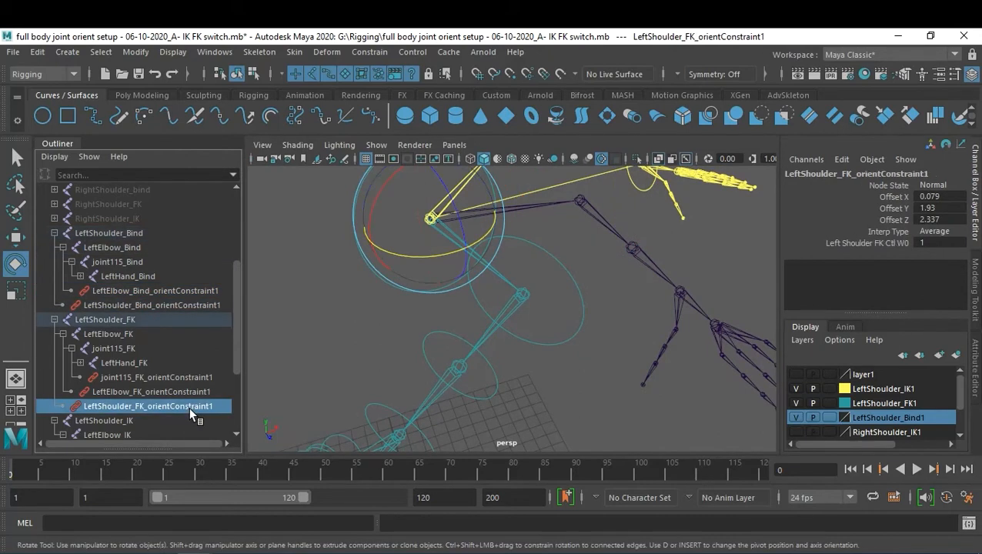
left_click(181, 297)
left_click(181, 304)
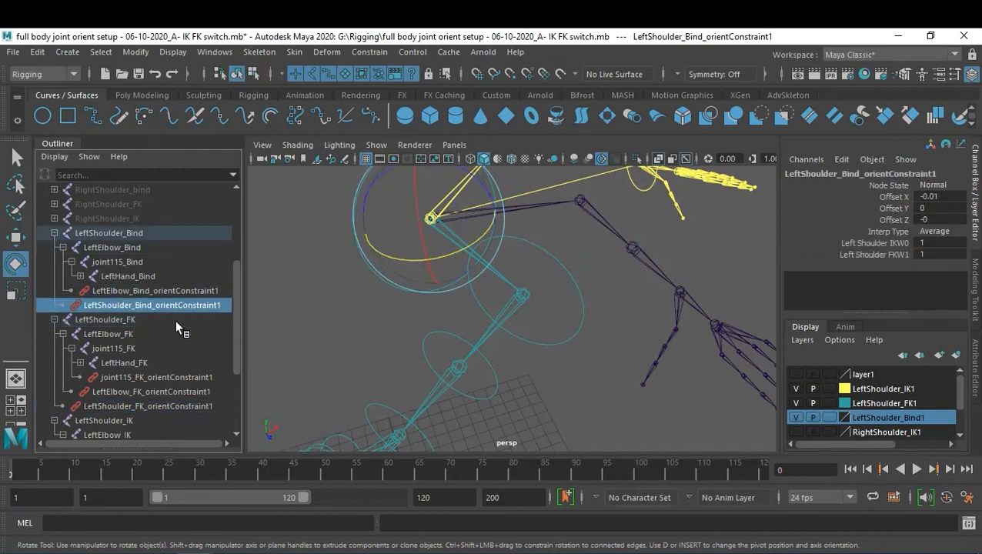
- Expand LeftHand_Bind, examine its orient constraint's weights, and clear the selection to view all three arm chains
left_click(80, 275)
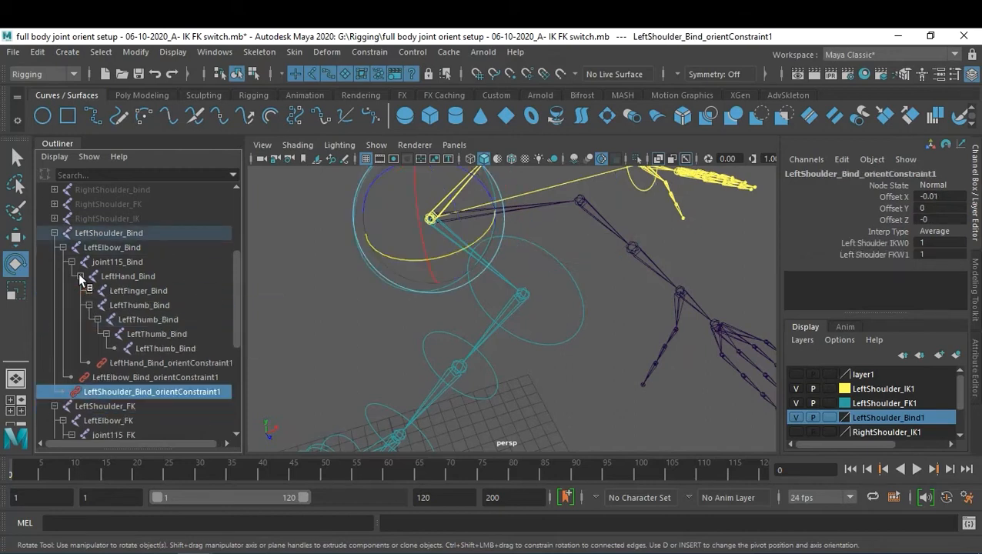
left_click(199, 363)
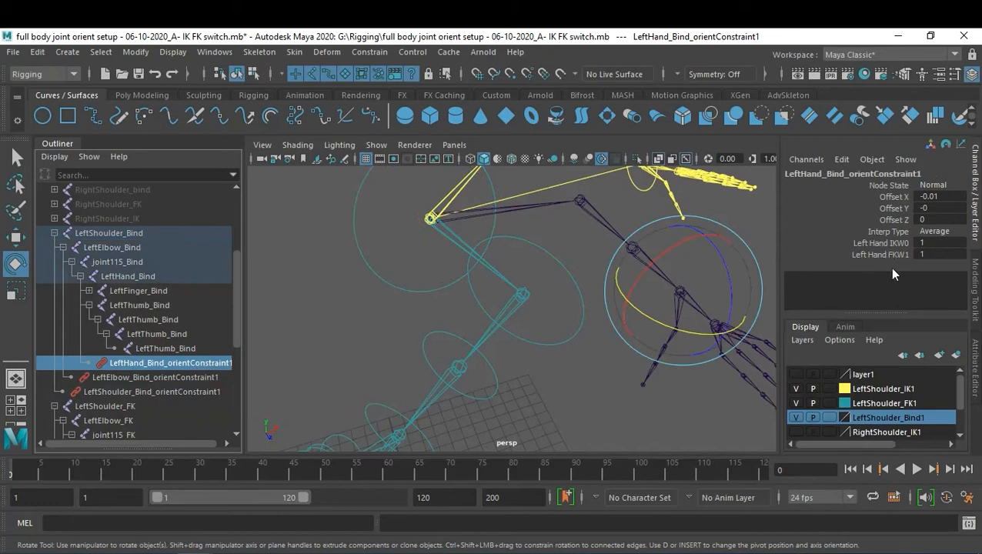
left_click(583, 391)
right_click_drag(646, 338, 577, 319, "alt")
left_click_drag(577, 321, 553, 302, "alt")
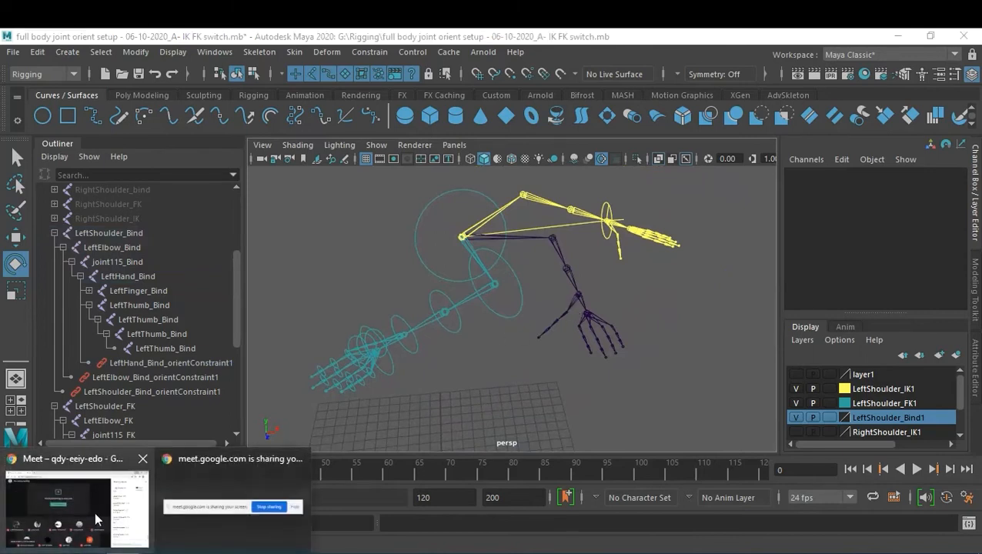
- Switch to the Google Meet window to read the chat replies and return to Maya
left_click(94, 512)
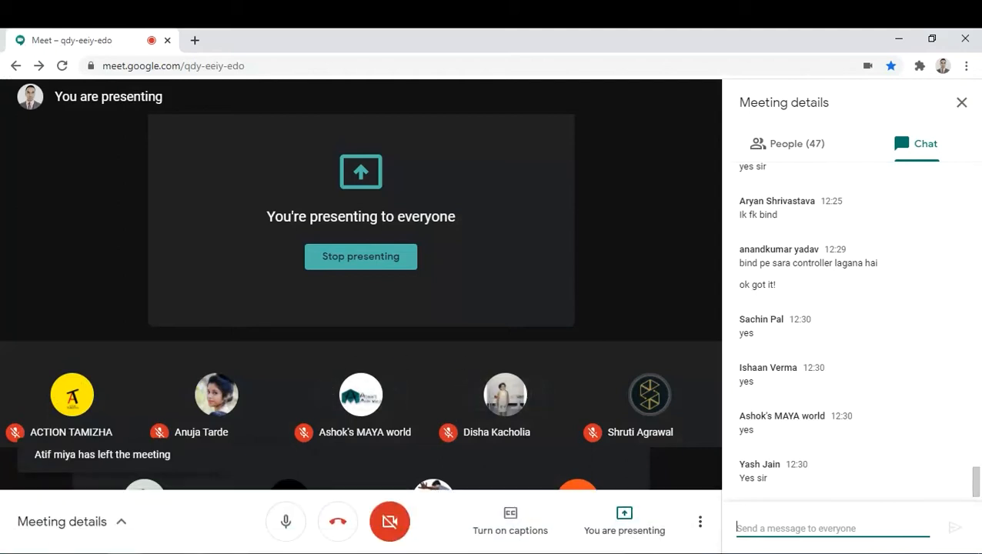
left_click(193, 552)
left_click(272, 500)
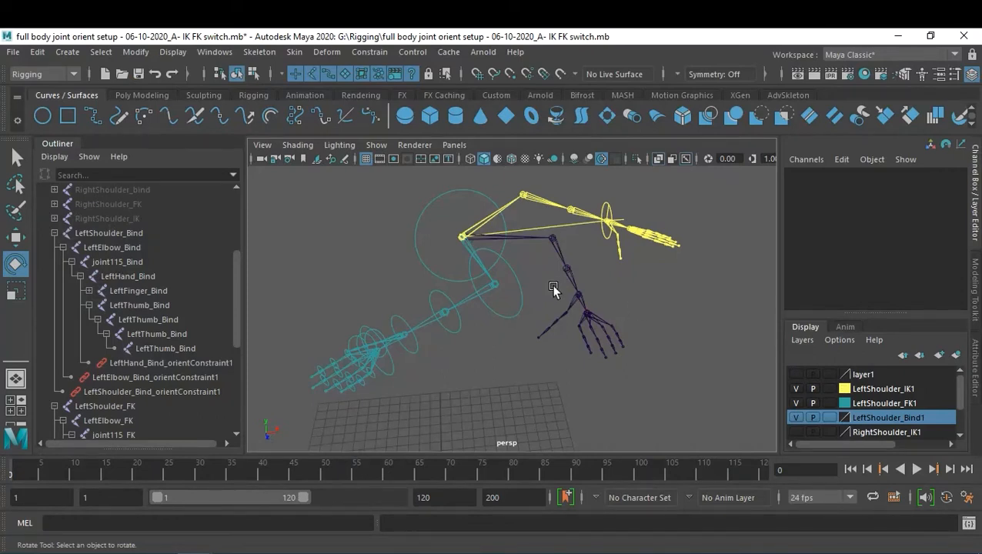
- Create a NURBS circle on the grid and toggle the Hi layer's visibility on and off
left_click(42, 116)
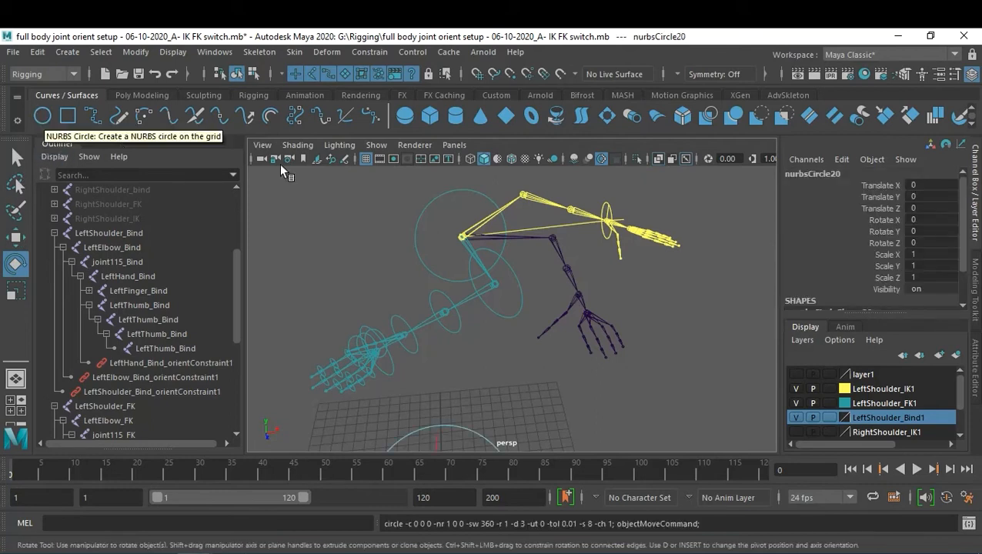
scroll(800, 436, "down", 1)
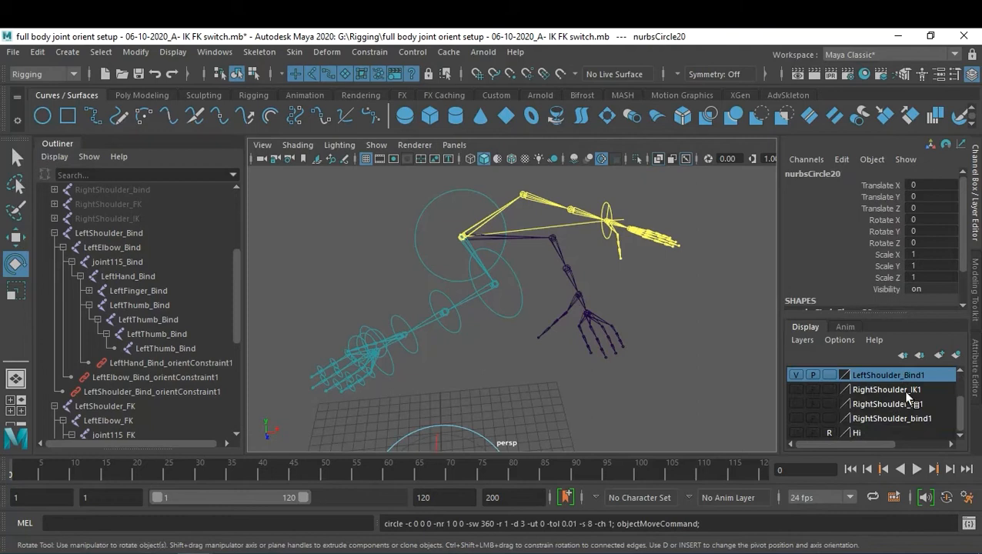
left_click(797, 433)
left_click(795, 433)
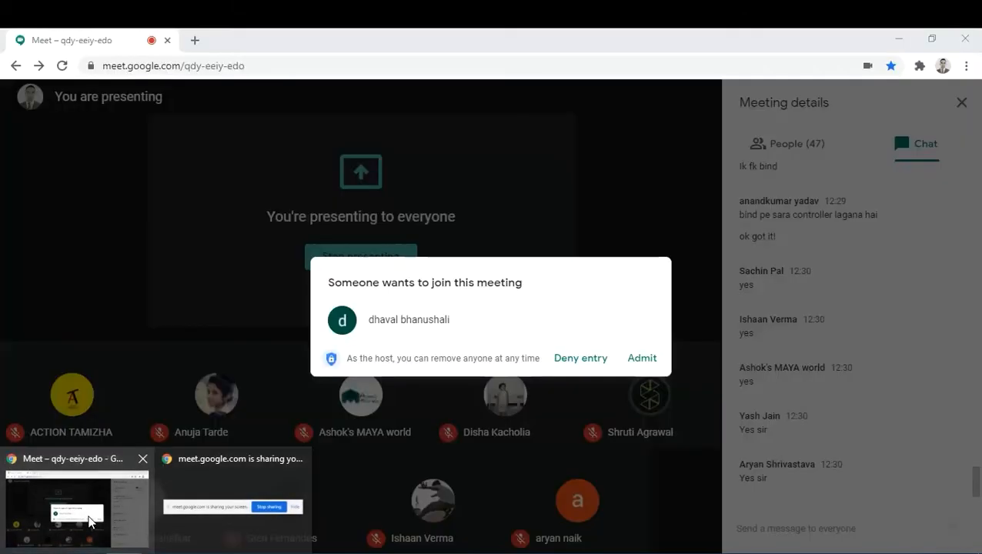
- Switch to Google Meet, admit the waiting participant, and return to the Maya scene
left_click(90, 521)
left_click(641, 359)
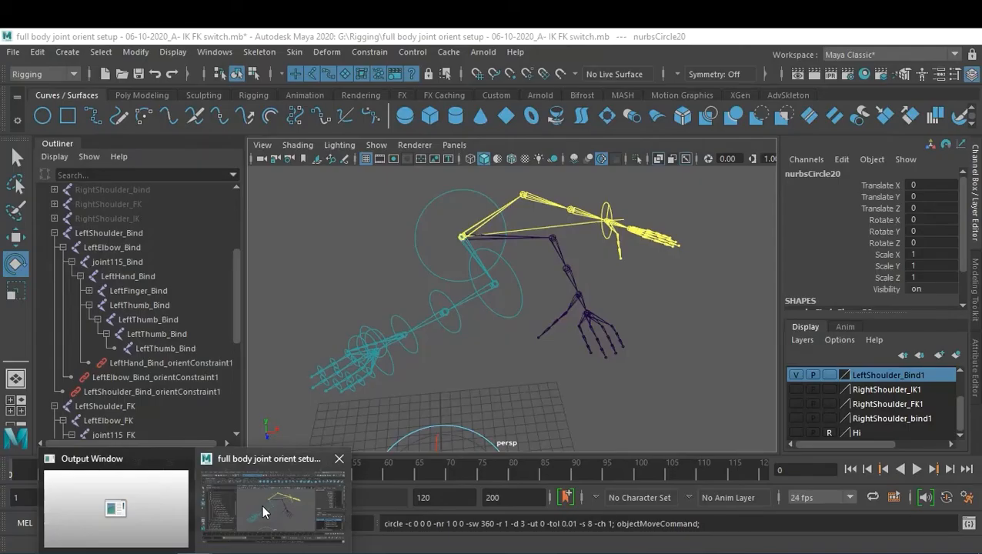
left_click(261, 504)
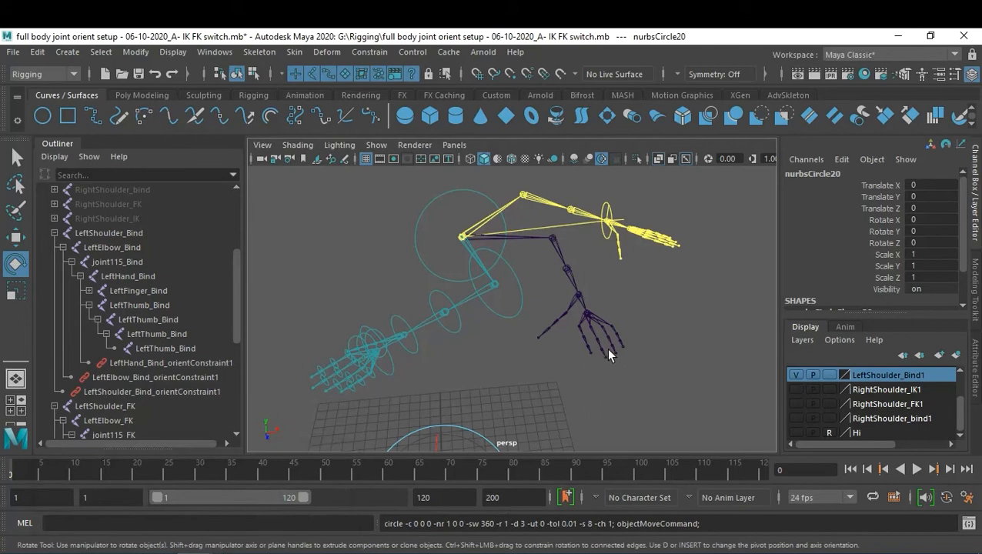
- Set Rotate Y to 0 on the left shoulder's FK control and clear the selection
left_click(415, 254)
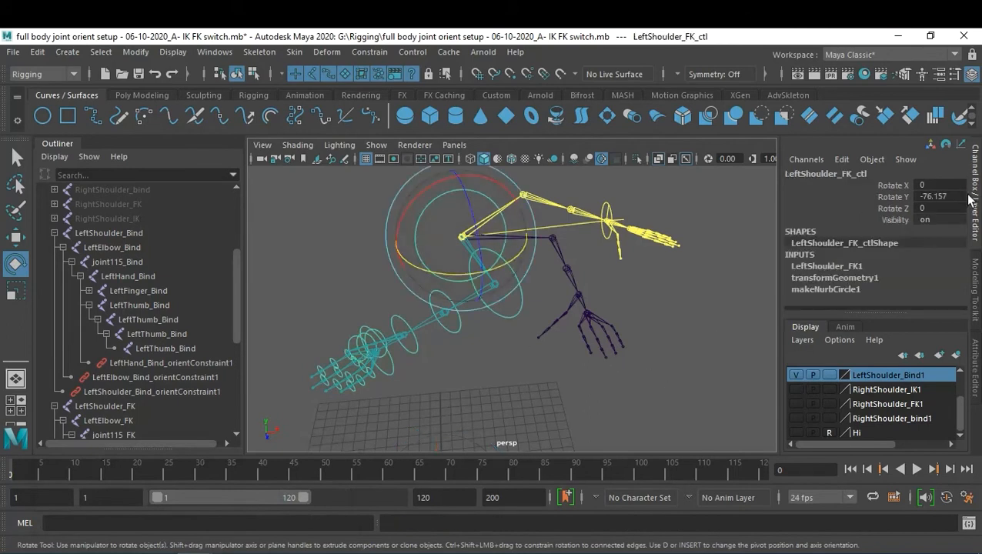
double_click(940, 197)
type("0")
key("Return")
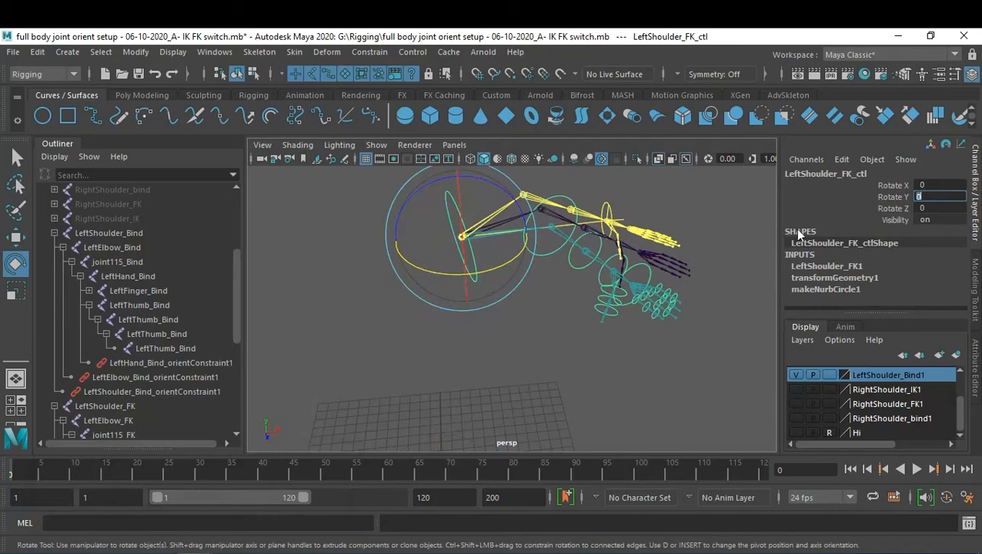
left_click(527, 323)
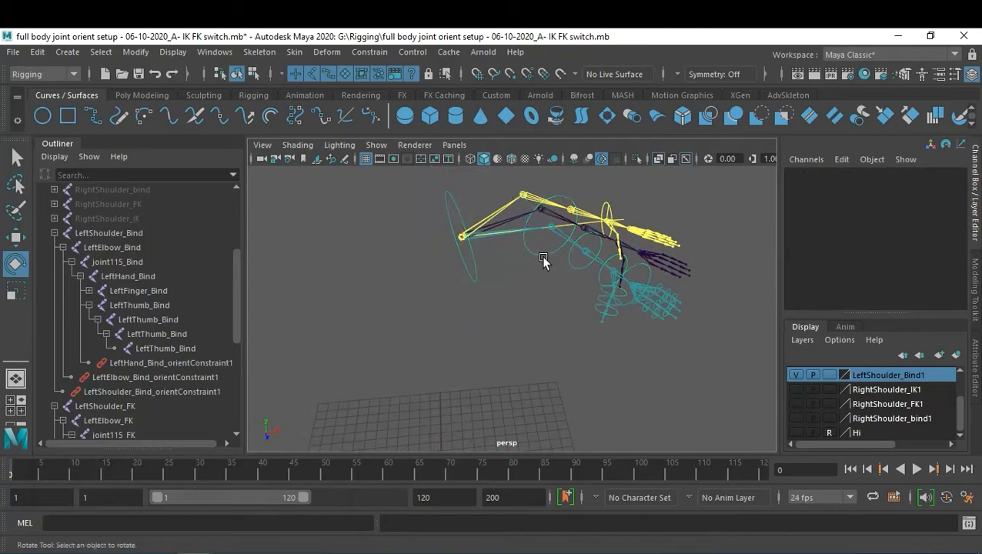
- Reset the left elbow FK control's rotation to 0 to straighten the FK arm
left_click(537, 254)
double_click(940, 196)
type("0")
key("Return")
left_click(660, 309)
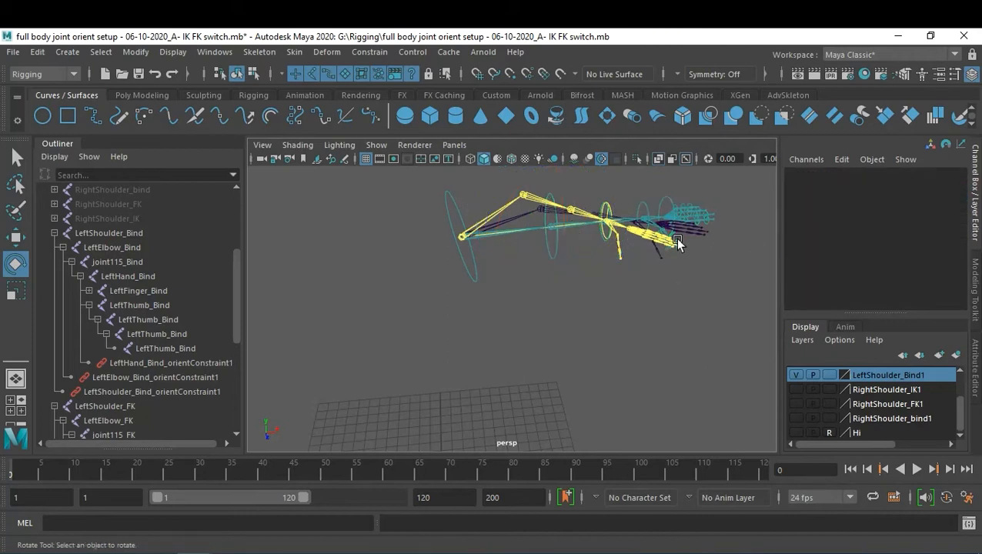
- Reset the left wrist IK control's translation to 0 to bring the IK arm back to its rest pose
left_click_drag(623, 281, 571, 329, "alt")
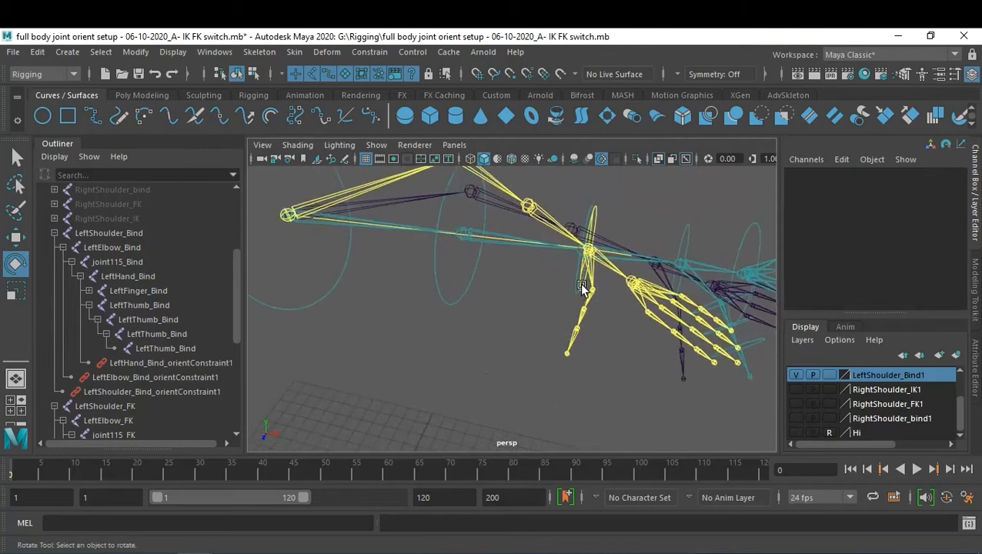
left_click(581, 288)
double_click(934, 185)
type("0")
key("Return")
left_click(522, 340)
left_click_drag(522, 342, 496, 315, "alt")
middle_click_drag(496, 316, 516, 319, "alt")
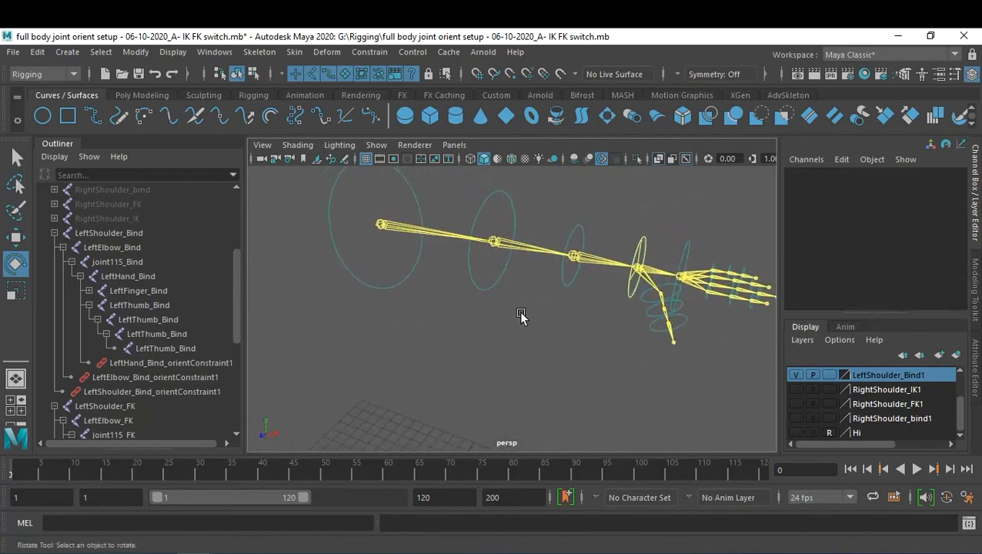
middle_click_drag(558, 299, 460, 303, "alt")
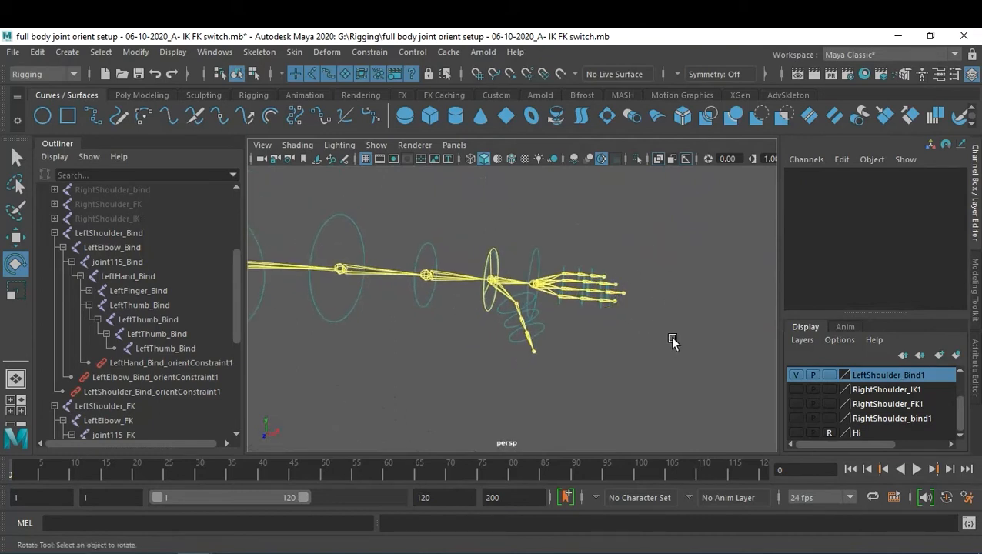
- Create a NURBS circle, snap it to the left middle fingertip joint, and remove the spare circle at the origin
left_click(42, 115)
right_click_drag(632, 312, 551, 304, "alt")
middle_click_drag(550, 303, 632, 251, "alt")
right_click_drag(632, 250, 573, 292, "alt")
middle_click_drag(573, 292, 596, 237, "alt")
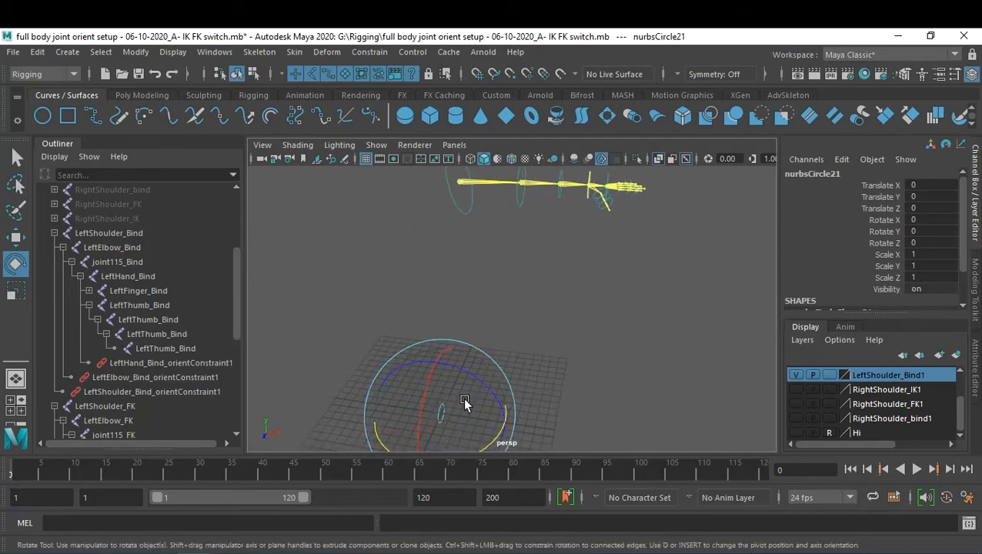
key("w")
left_click_drag(437, 415, 700, 159)
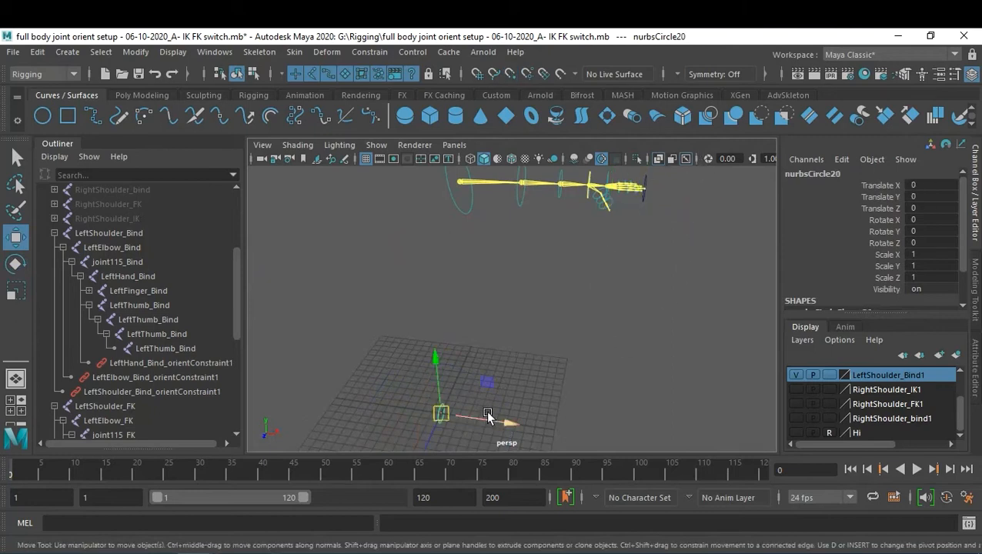
left_click(601, 392)
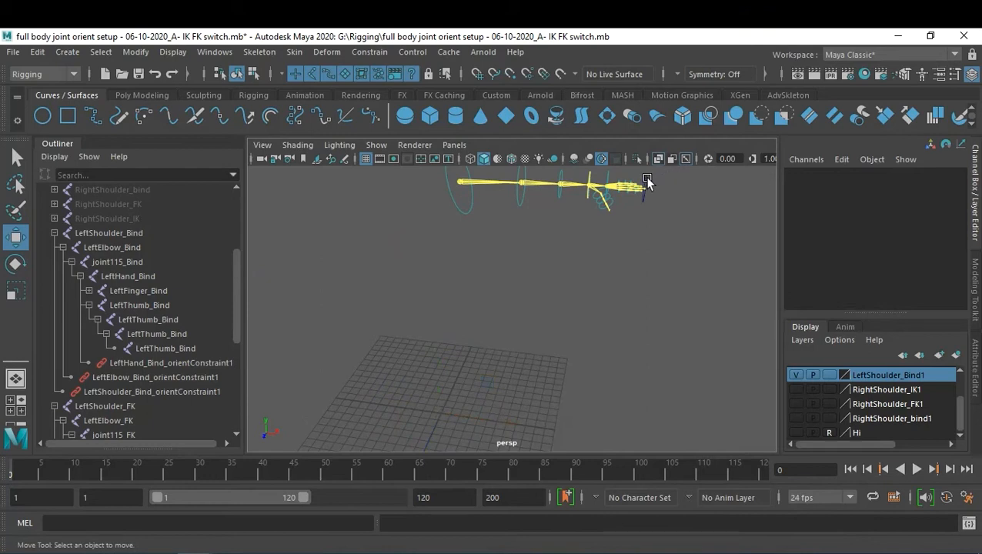
- Lay the fingertip circle flat with Rotate Z 90 and move it outward to about 18.7 on X
left_click(644, 177)
key("f")
mouse_move(625, 304)
left_mouse_down("alt")
mouse_move(574, 308)
mouse_move(581, 293)
mouse_move(613, 296)
left_mouse_up("alt")
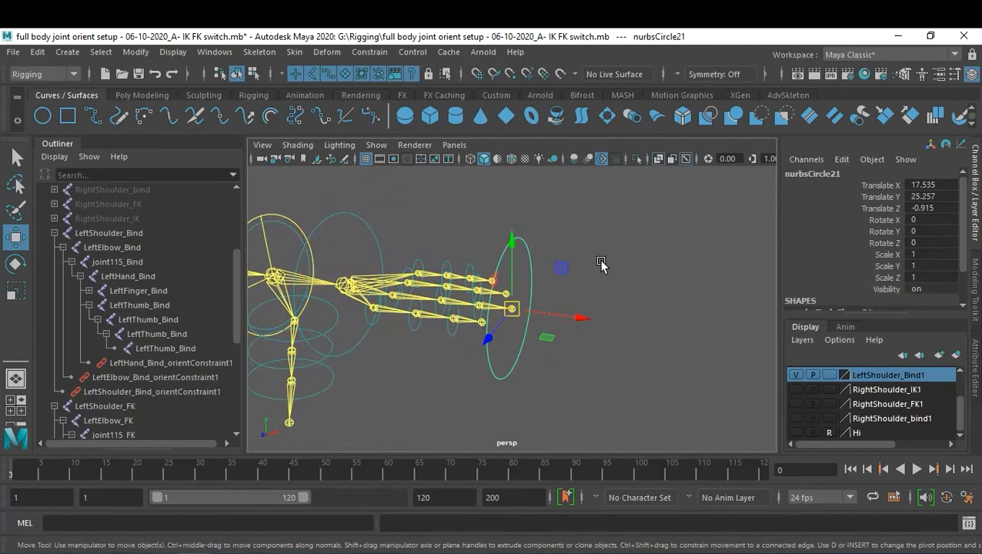
key("e")
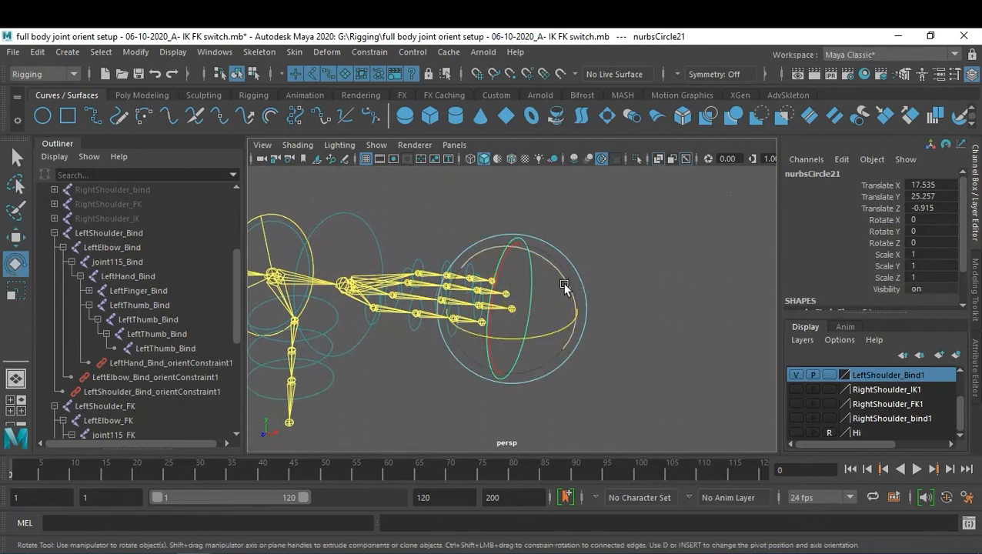
key("w")
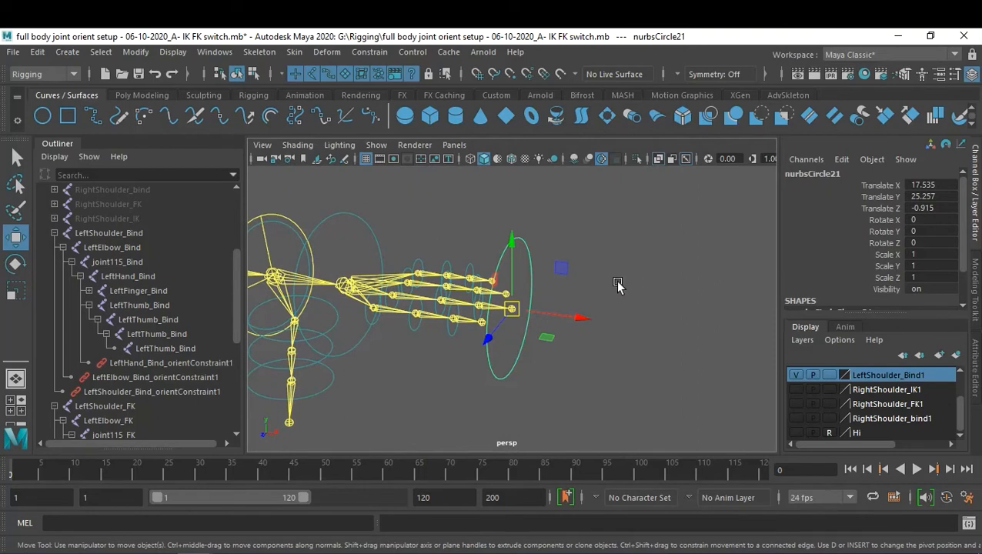
double_click(927, 242)
type("90")
key("Return")
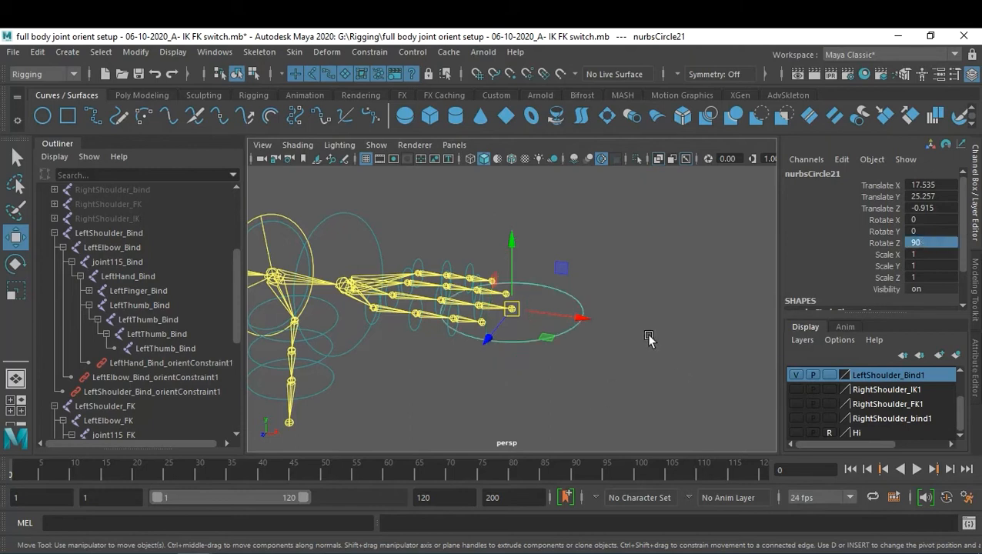
left_click_drag(601, 324, 677, 340)
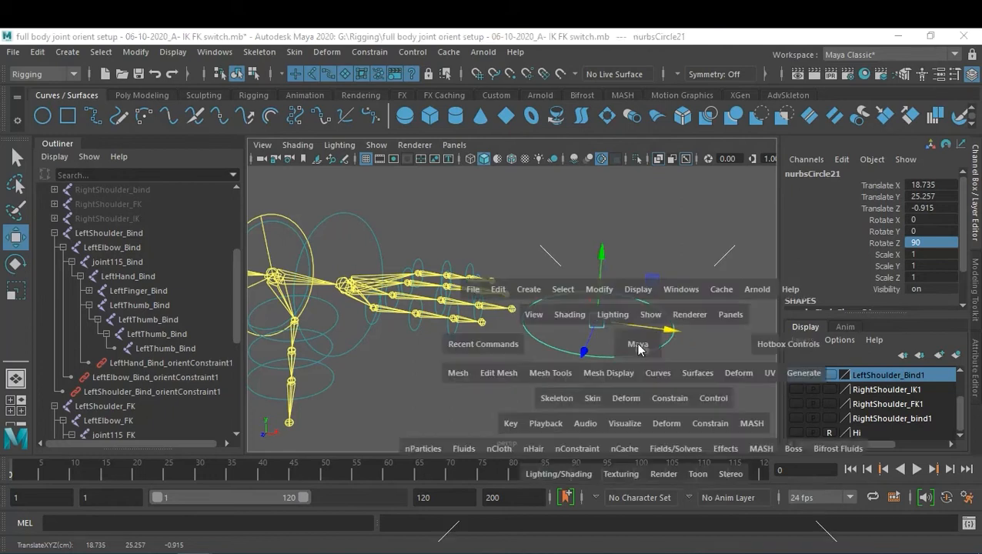
- In the top view, select the circle's two side control vertices and scale them inward along X
key("space")
key("space")
middle_click_drag(646, 318, 530, 318, "alt")
scroll(553, 316, "down", 3)
scroll(515, 327, "up", 2)
scroll(750, 360, "up", 4)
middle_click_drag(639, 345, 508, 377, "alt")
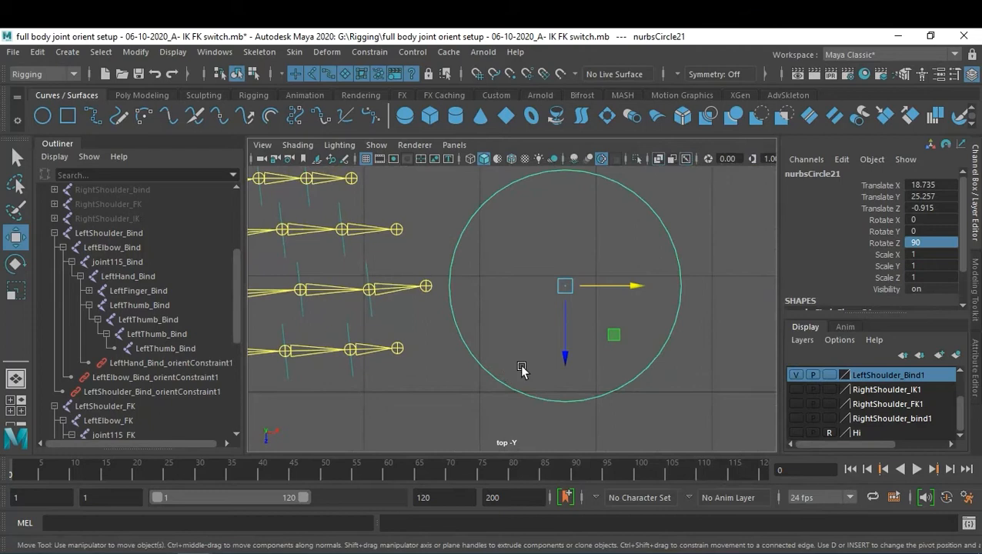
right_click_drag(656, 213, 522, 215)
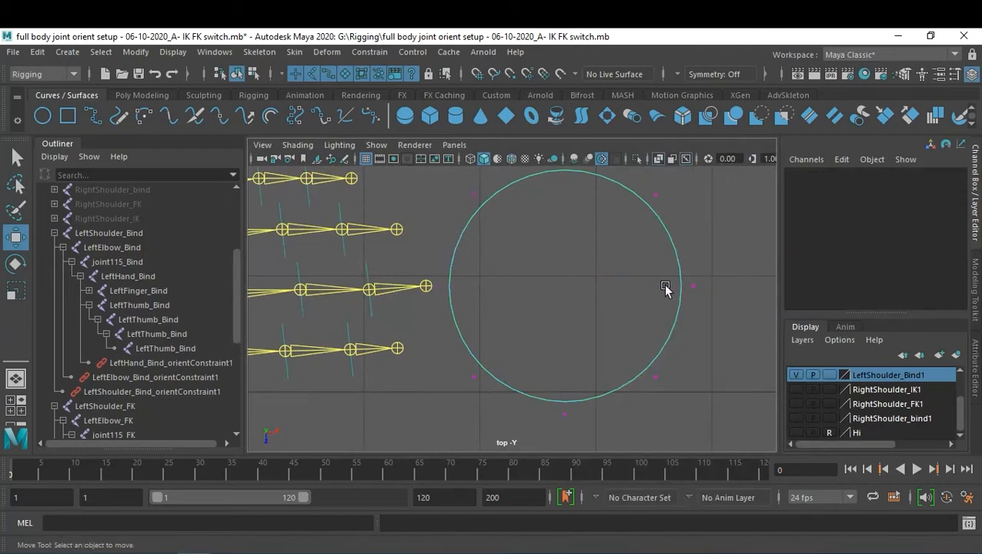
left_click_drag(722, 272, 431, 304)
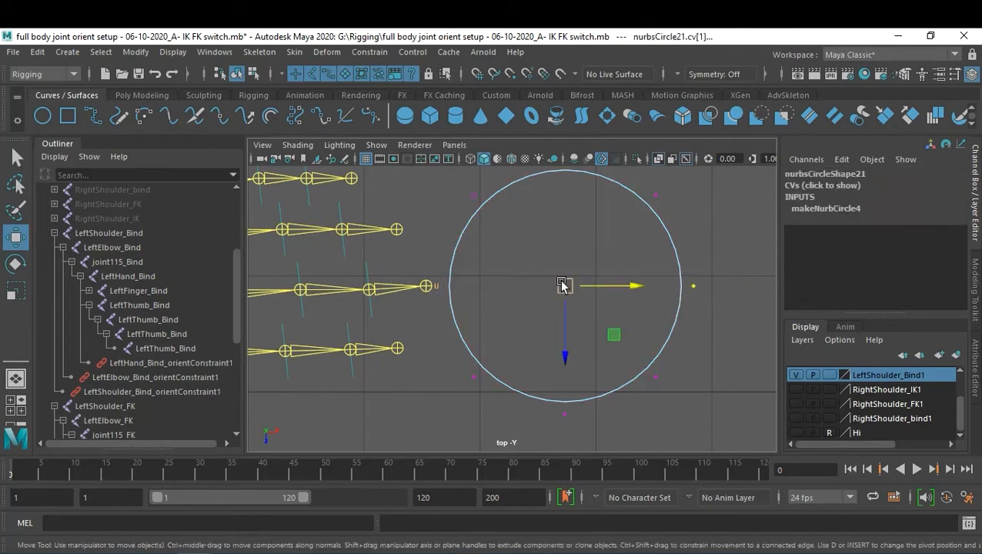
key("r")
middle_click_drag(576, 292, 388, 287)
- Flatten the circle's front and rear rows of control vertices into straight ends and return to object selection
left_click_drag(679, 432, 407, 362)
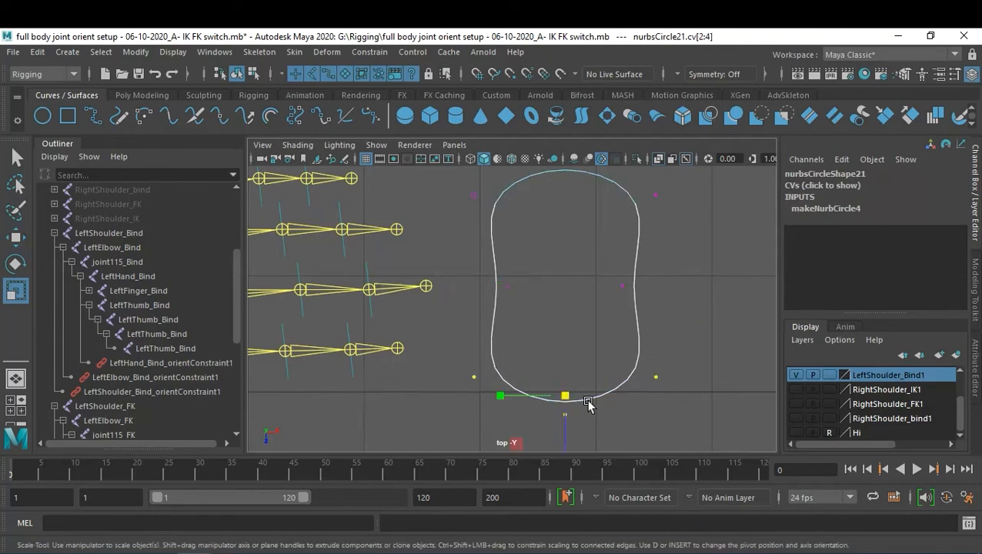
middle_click_drag(583, 397, 585, 344, "alt")
middle_click_drag(580, 225, 562, 323, "alt")
left_click_drag(428, 193, 697, 267)
left_click_drag(552, 251, 572, 136)
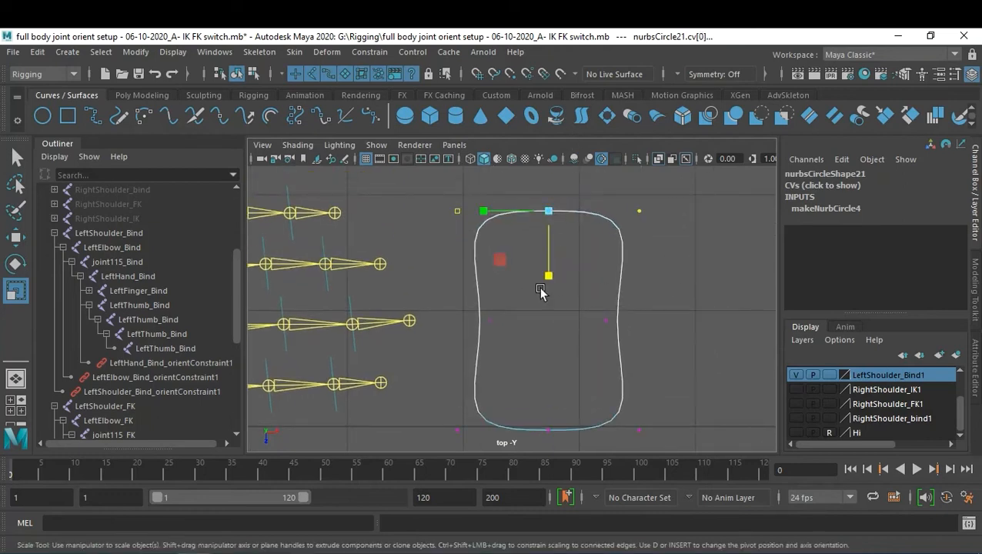
left_click_drag(469, 308, 667, 330)
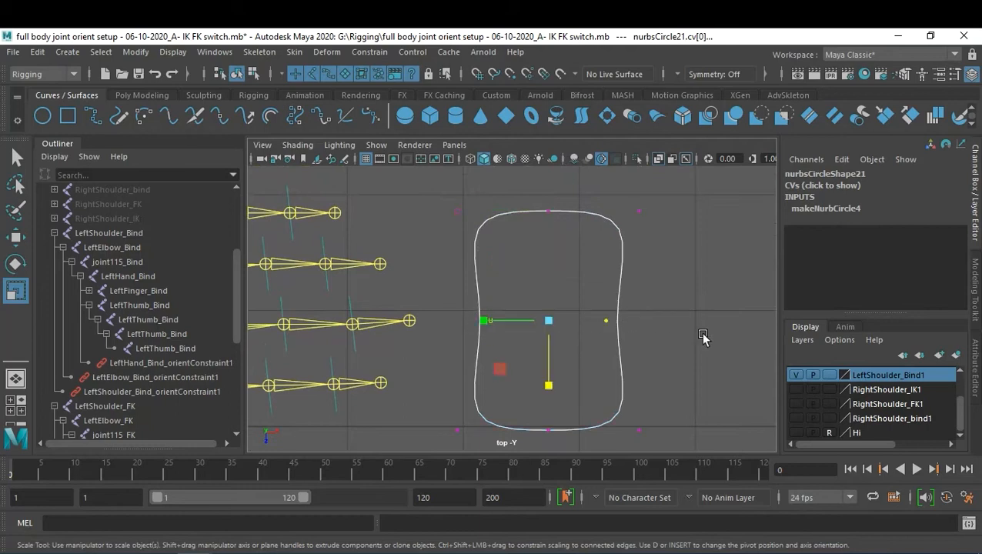
mouse_move(483, 320)
left_mouse_down()
mouse_move(827, 329)
mouse_move(252, 322)
mouse_move(486, 318)
mouse_move(452, 315)
mouse_move(415, 319)
mouse_move(526, 326)
mouse_move(480, 333)
left_mouse_up()
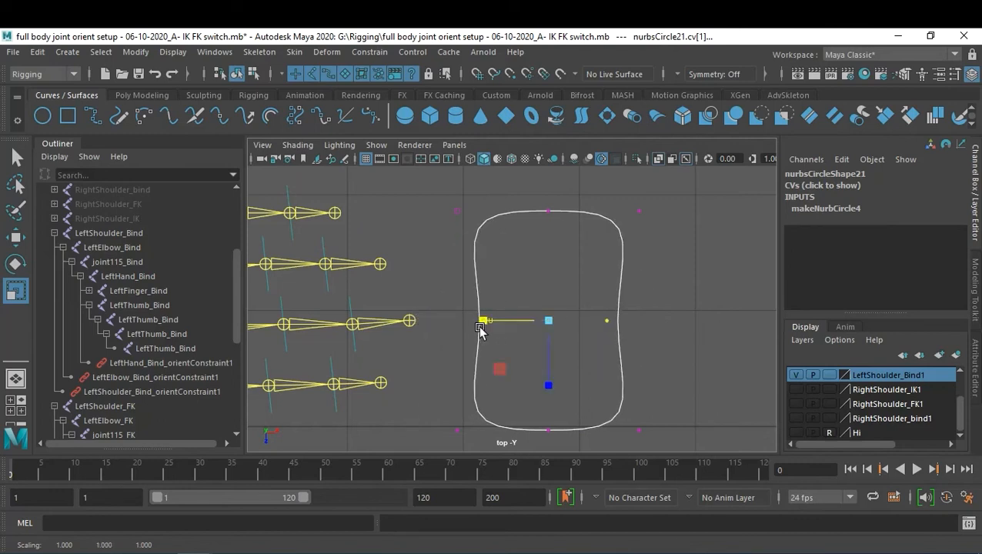
key("F8")
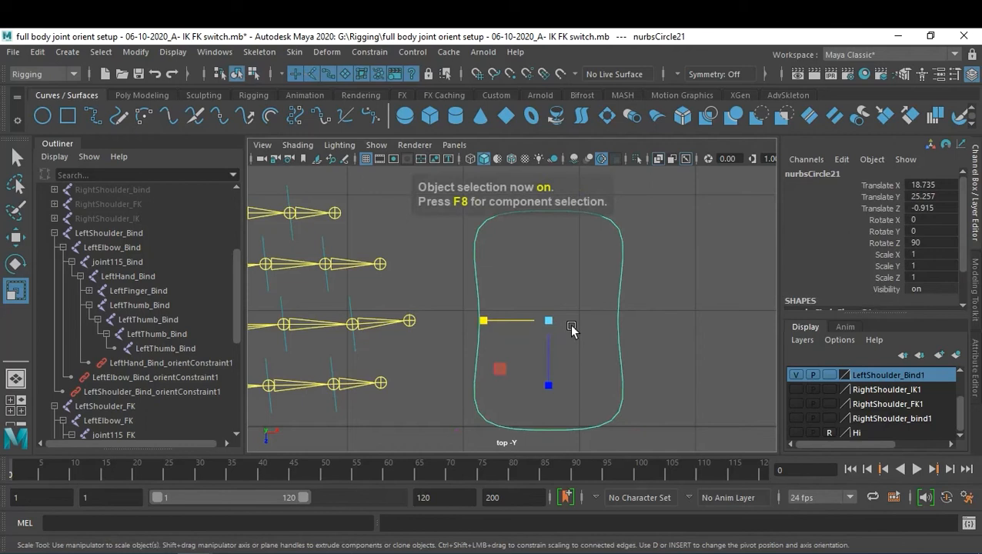
- Scale the reshaped curve to about 0.5, with about 0.76 on Z, and move it just beyond the fingertips
left_click_drag(547, 323, 497, 324)
left_click_drag(550, 385, 549, 415)
key("w")
middle_click_drag(550, 340, 574, 377, "alt")
left_click_drag(580, 357, 520, 338)
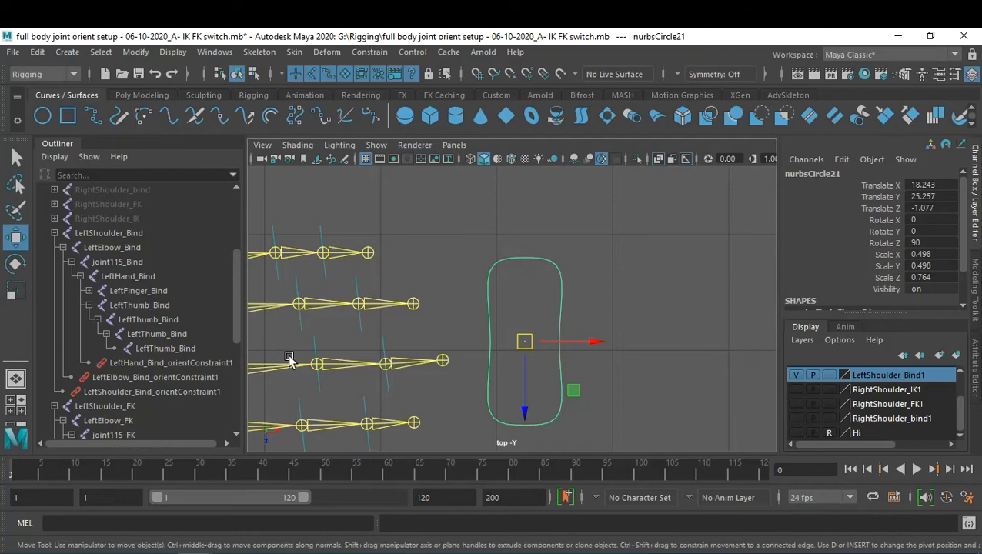
left_click_drag(607, 346, 576, 341)
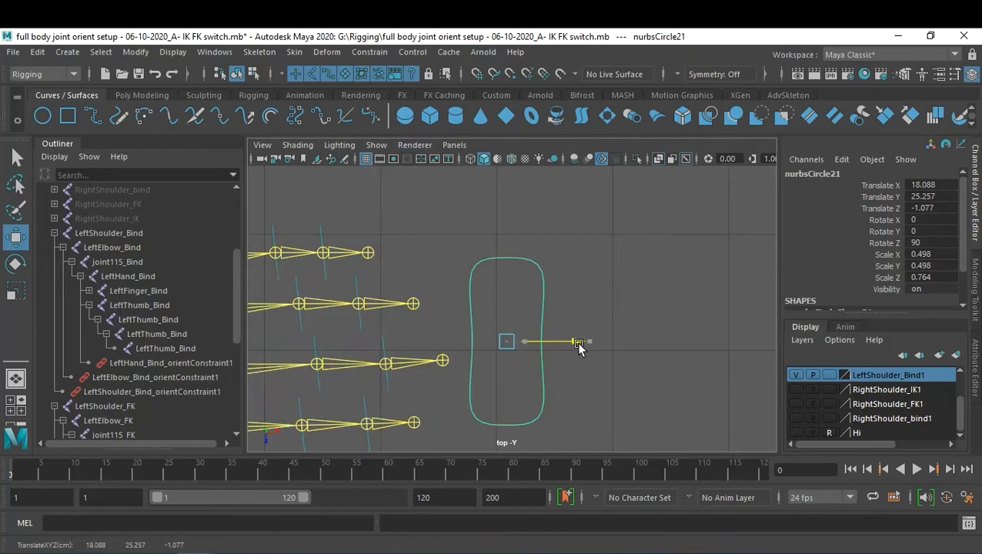
- Return to the perspective view and freeze the transformations of the reshaped curve
key("space")
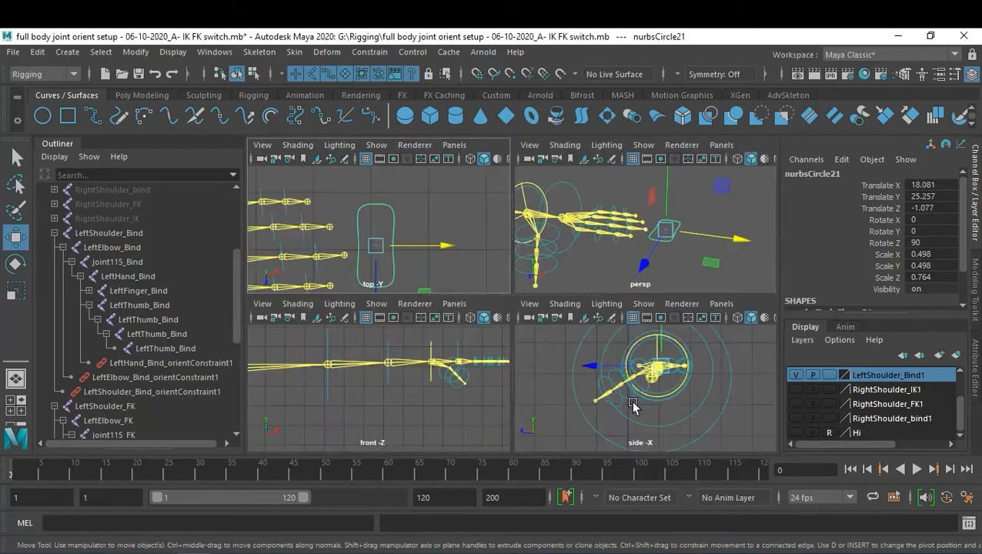
key("space")
left_click_drag(476, 294, 451, 308, "alt")
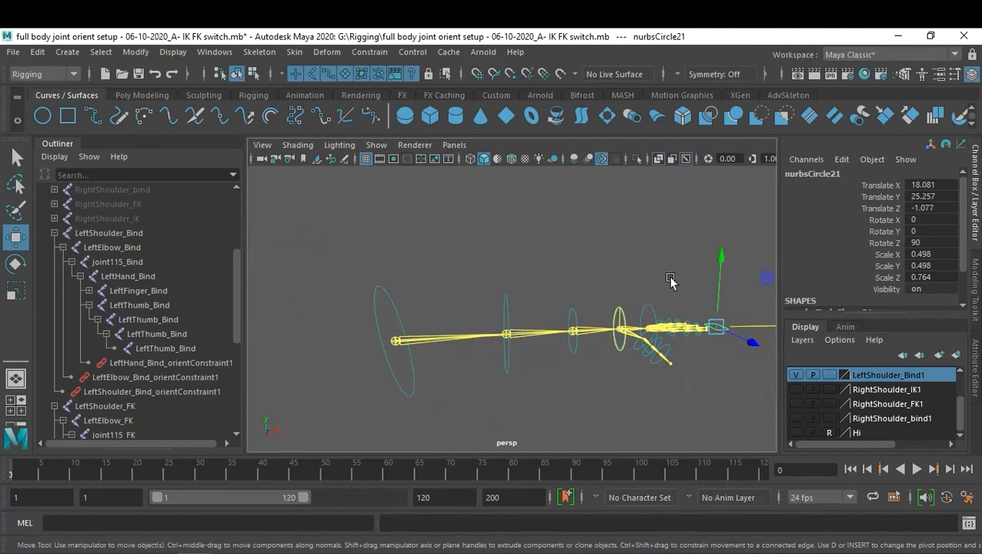
middle_click_drag(682, 282, 562, 228, "alt")
left_click_drag(561, 229, 654, 341, "alt")
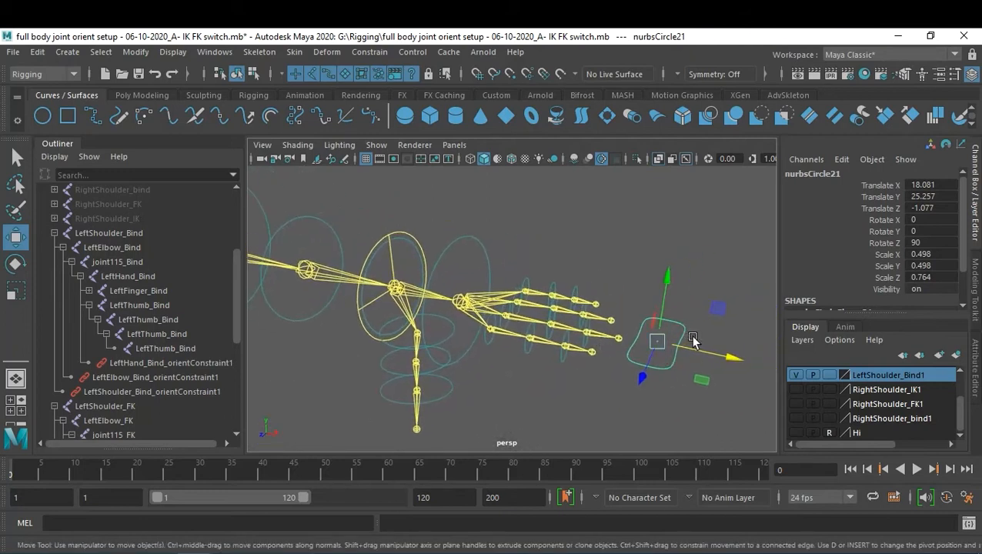
left_click(140, 53)
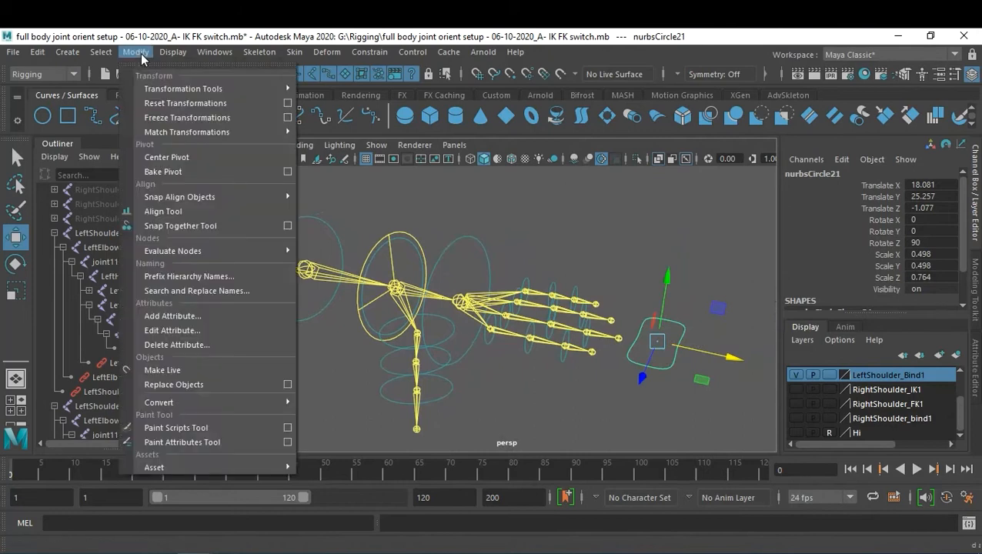
left_click(208, 120)
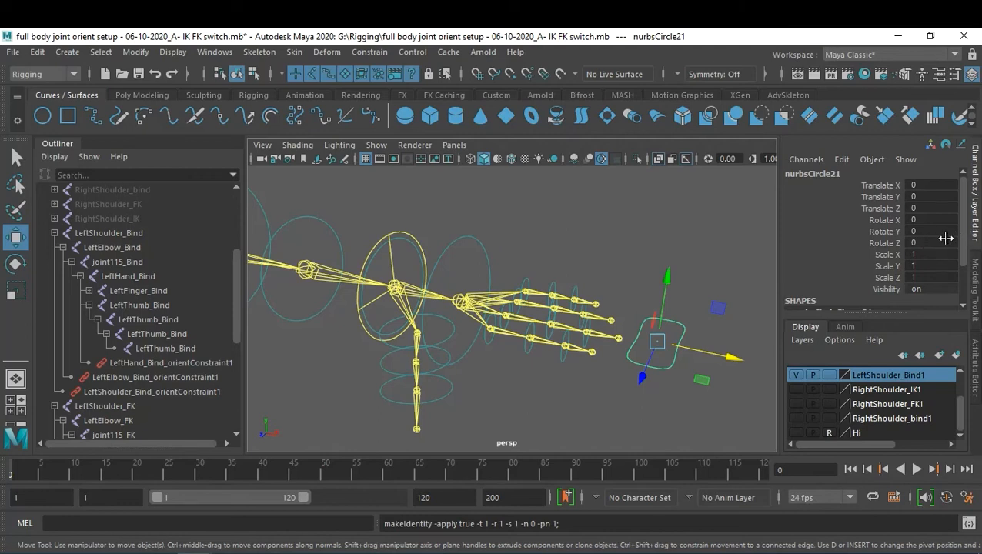
- Rename the curve as Left_Arm_IK_FK_Switch
double_click(835, 176)
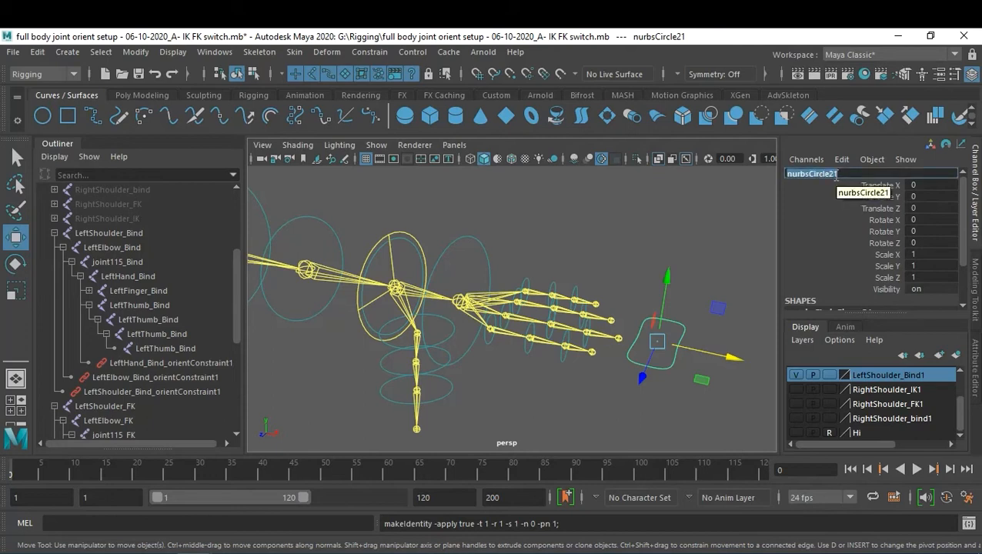
type("IK")
key("BackSpace")
key("BackSpace")
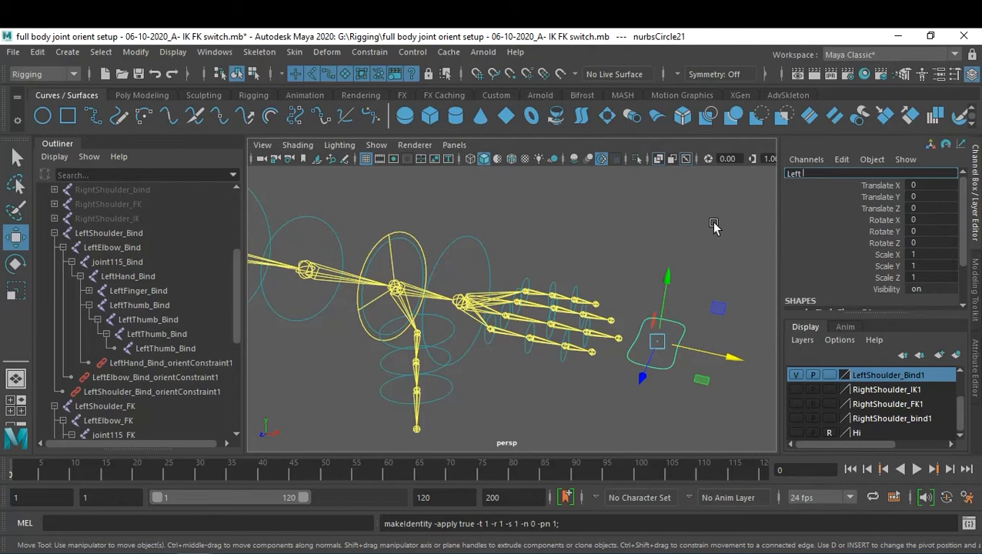
type("Arm IK FK Switch")
key("Return")
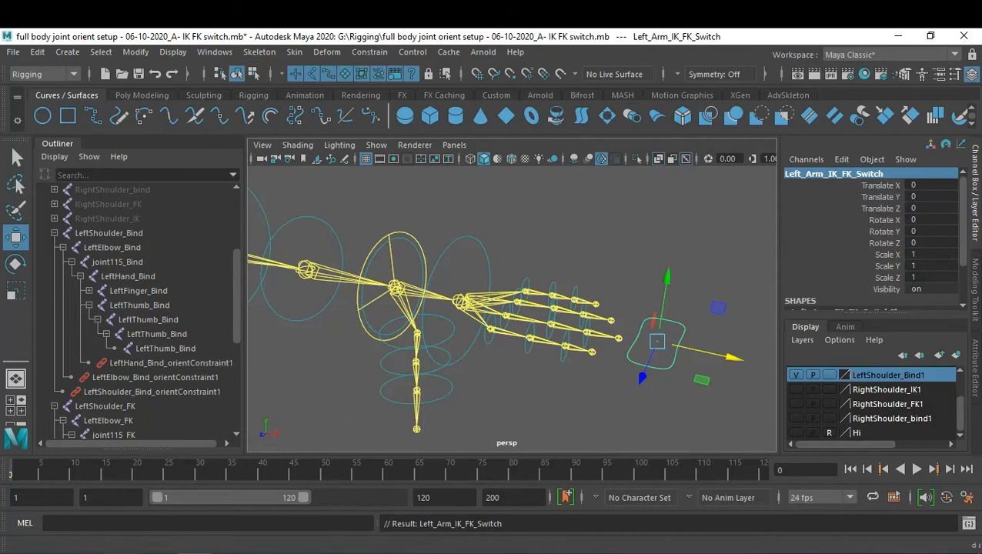
- Switch to Google Meet, read the participants' replies in the meeting chat, and return to the Maya scene
left_click(98, 523)
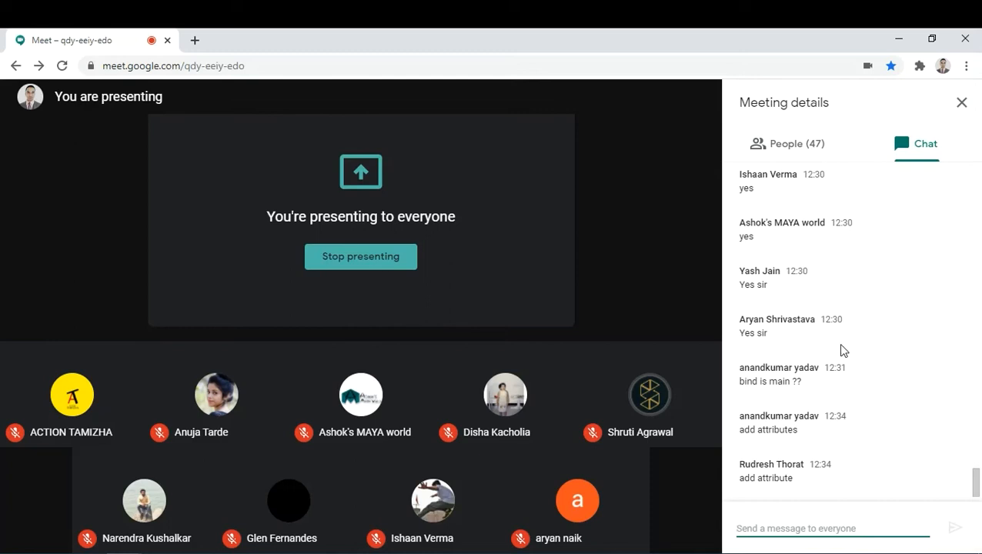
mouse_move(192, 553)
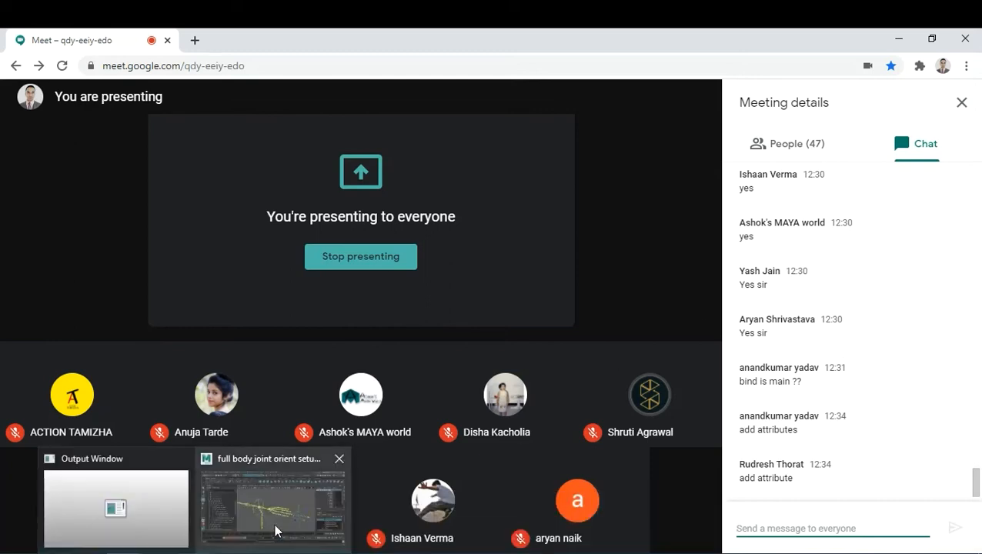
left_click(276, 530)
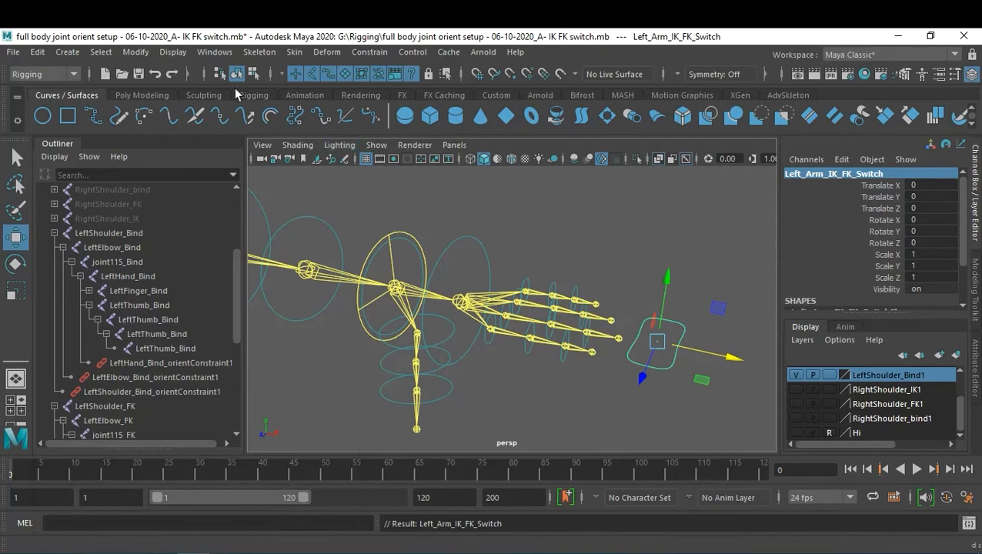
- Start a new custom attribute on the Left_Arm_IK_FK_Switch curve with the long name "L_Arm_IK FK Switch"
left_click(135, 52)
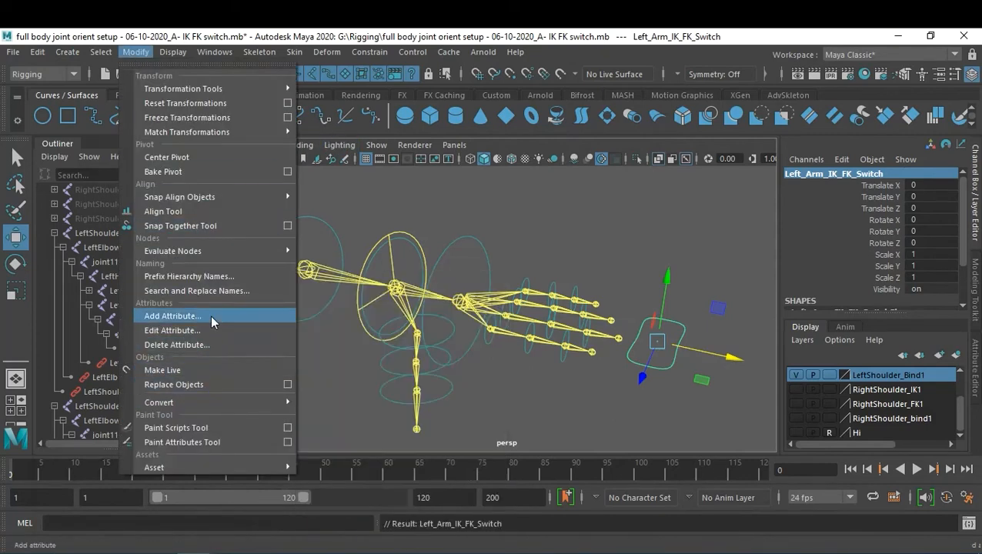
left_click(210, 315)
left_click(462, 265)
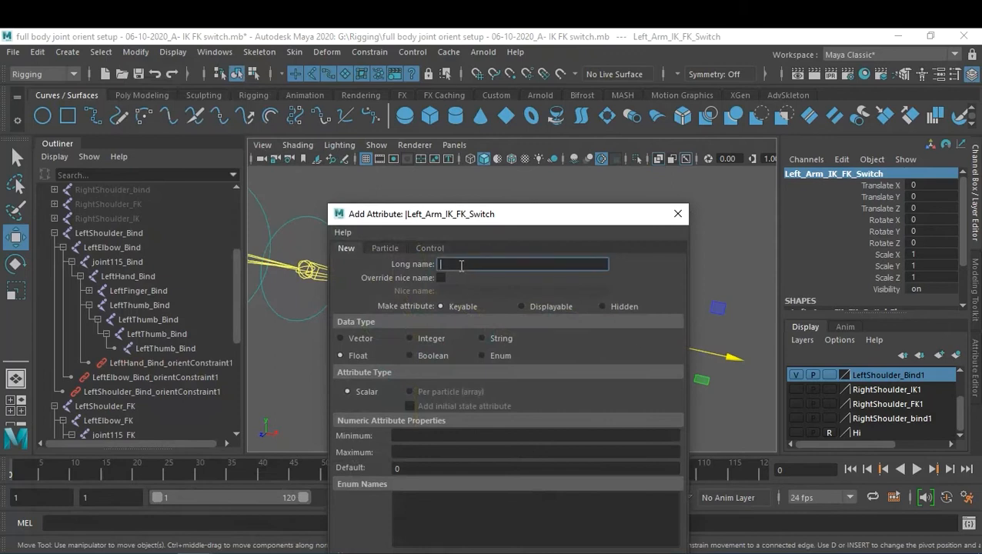
type("L")
type("_A")
type("rm")
type("_IK")
type("_FK_S")
type("witch")
left_click_drag(548, 221, 551, 195)
- Give the float attribute a minimum of 0 and a maximum of 10, and add it to the curve
left_click(408, 407)
type("0")
left_click(420, 424)
type("10")
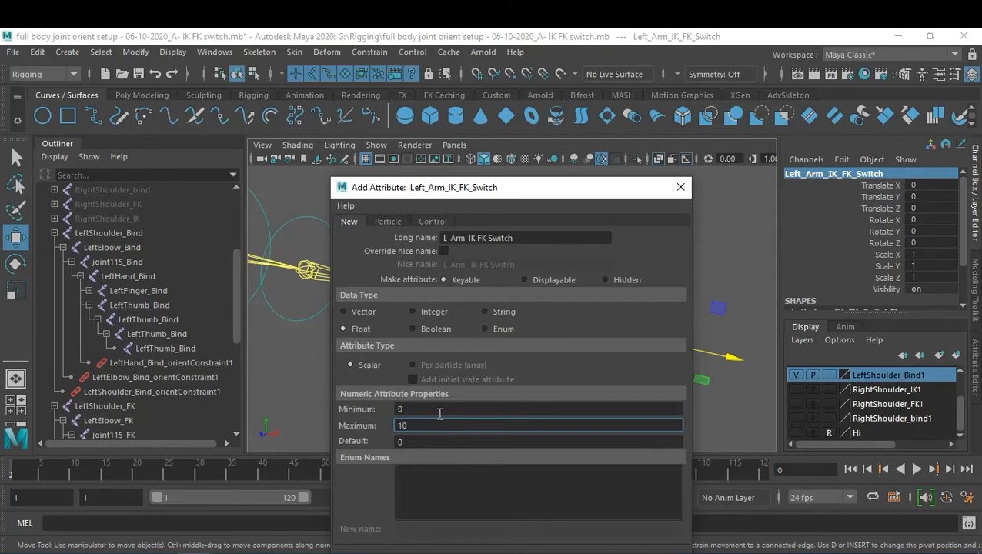
left_click_drag(549, 192, 574, 132)
left_click(550, 499)
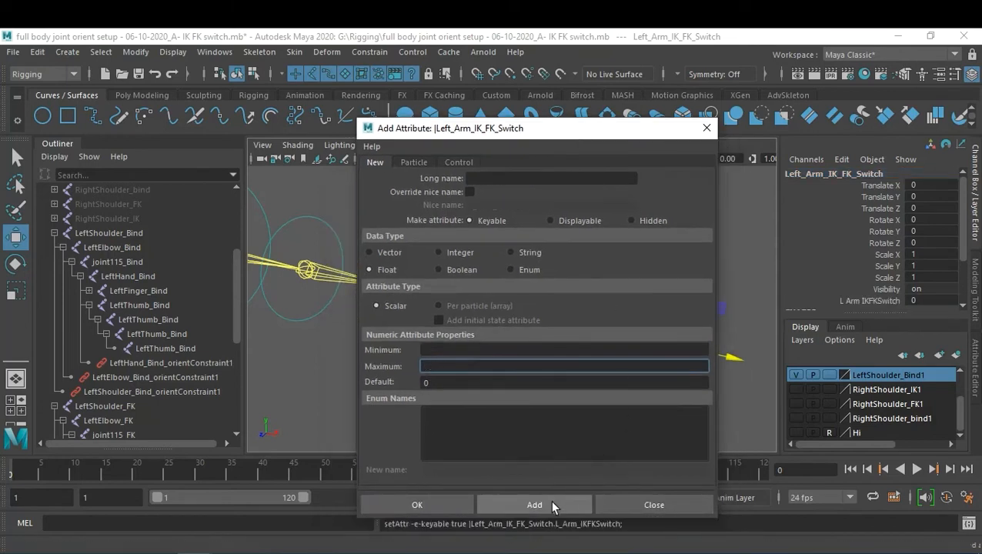
left_click_drag(962, 243, 961, 256)
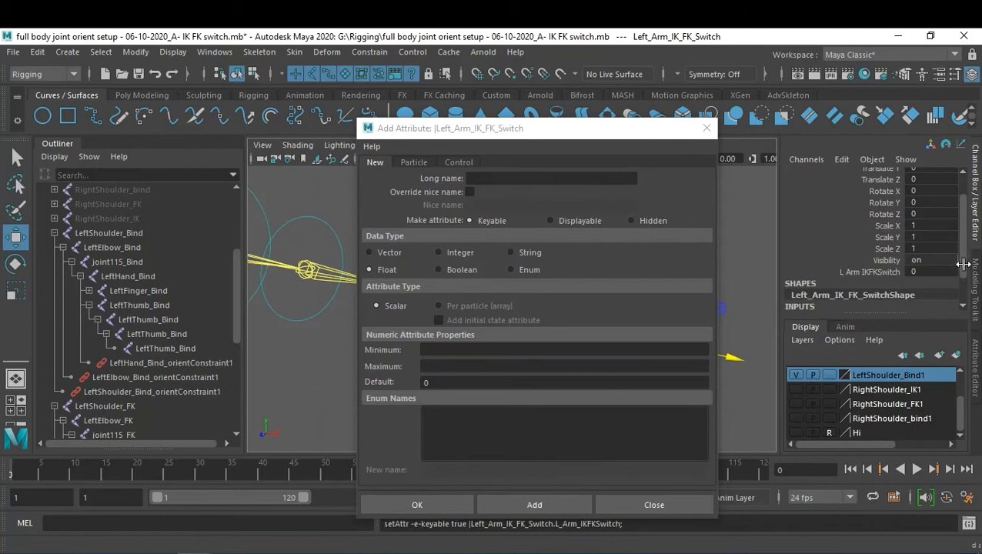
scroll(961, 258, "up", 2)
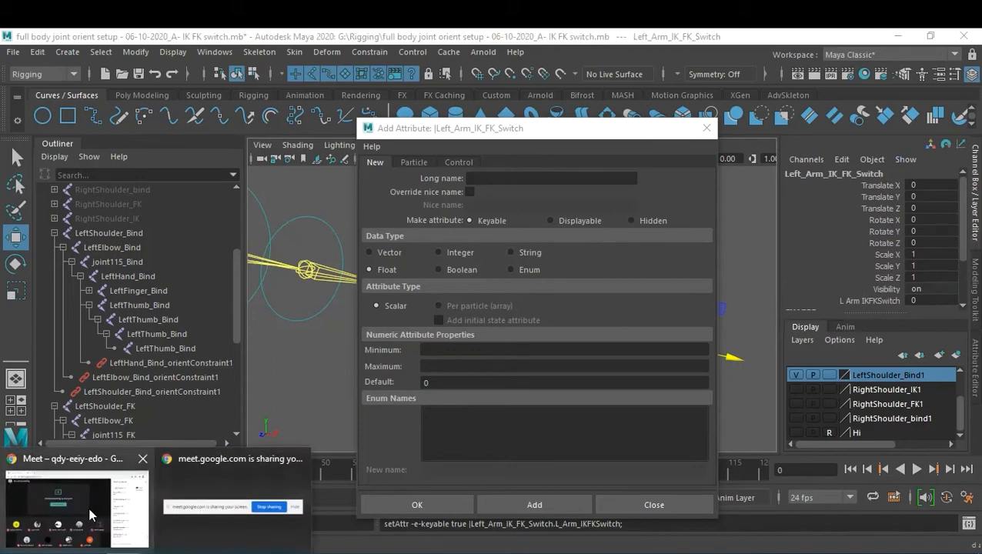
- Check the Google Meet chat for new messages and go back to Maya
left_click(76, 496)
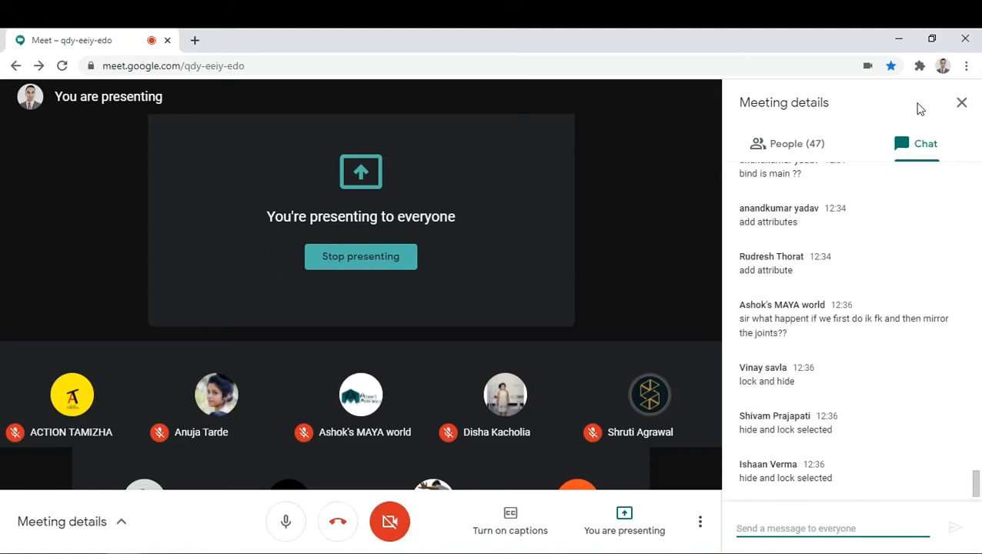
mouse_move(215, 546)
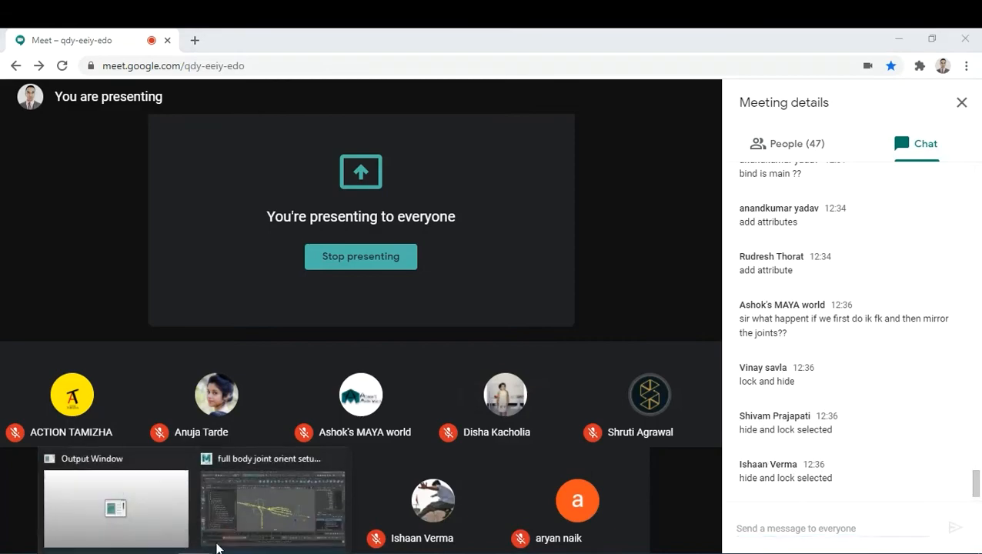
left_click(273, 492)
- Try to lock and hide the switch curve's translate, rotate, scale and visibility channels, and close the Add Attribute window
left_click(887, 290)
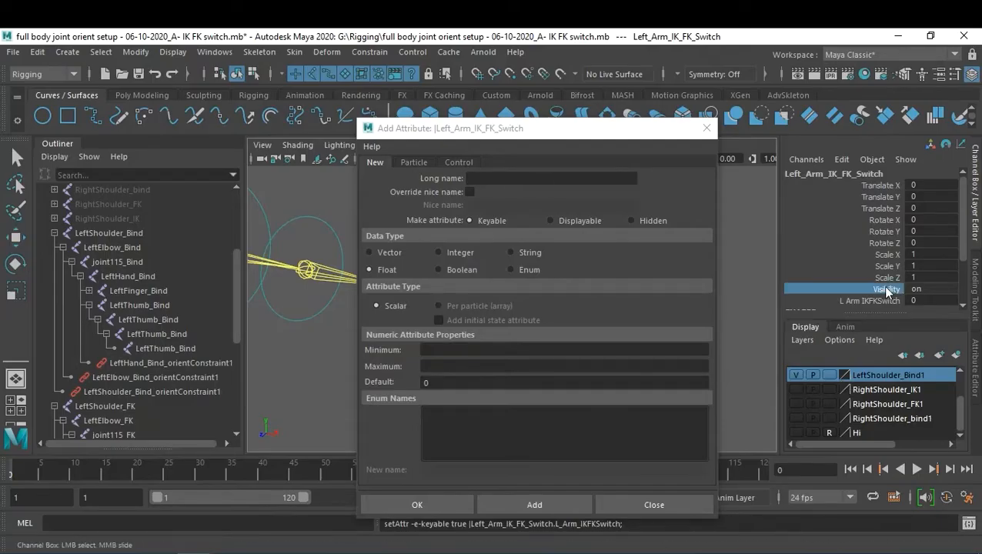
left_click(883, 187, "shift")
right_click(878, 235)
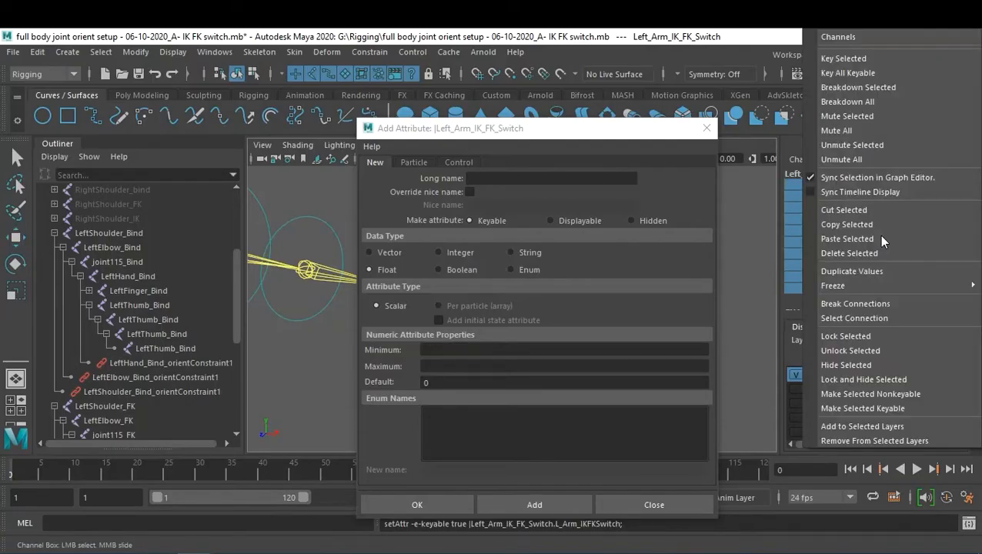
left_click(917, 379)
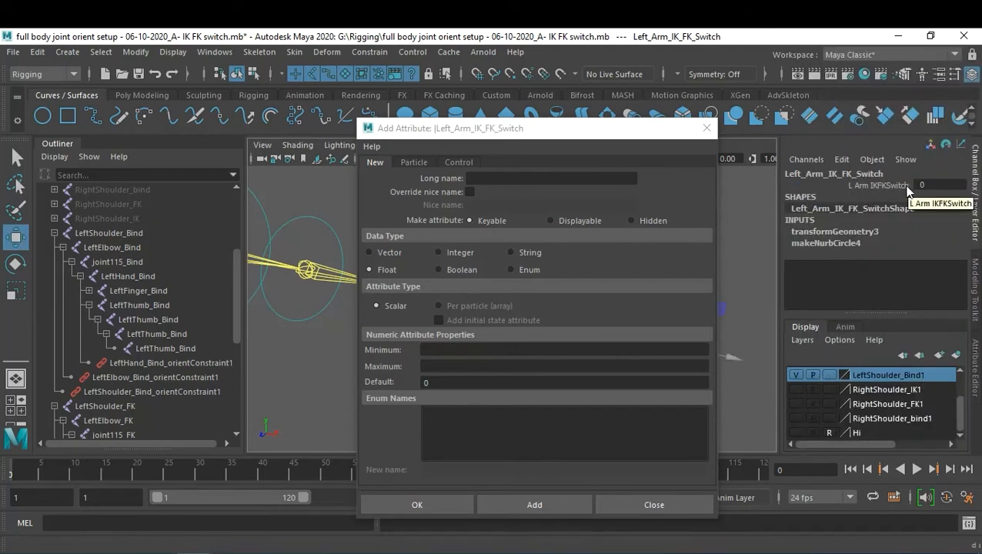
left_click(706, 127)
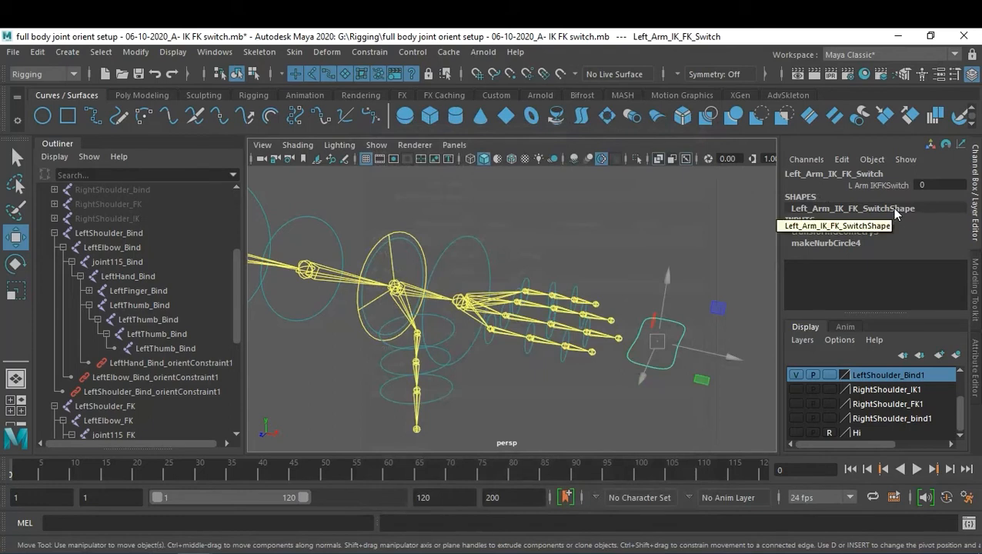
key("ctrl+z")
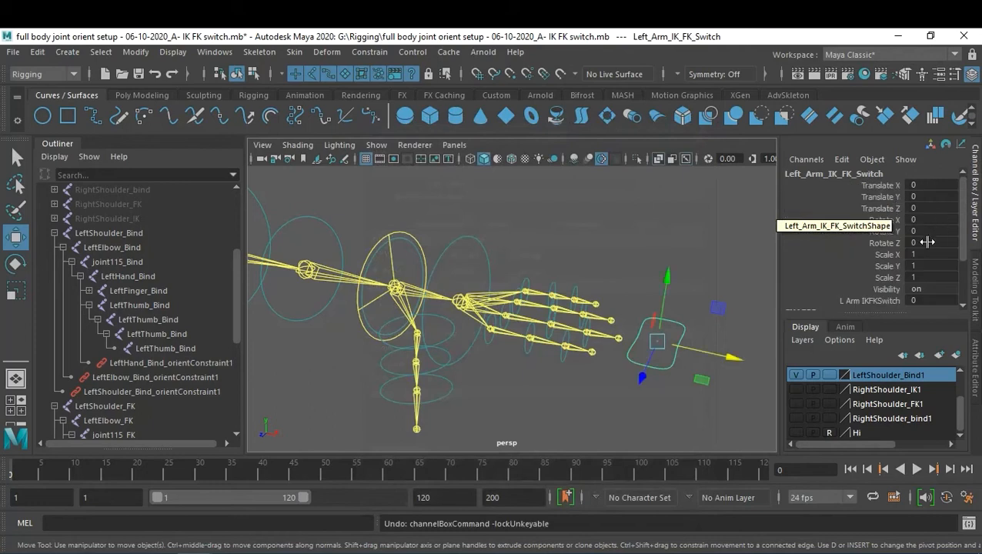
- Hide the switch curve's translate, rotate, scale and visibility channels without locking them, and reselect the curve
left_click_drag(880, 185, 883, 290)
right_click(883, 290)
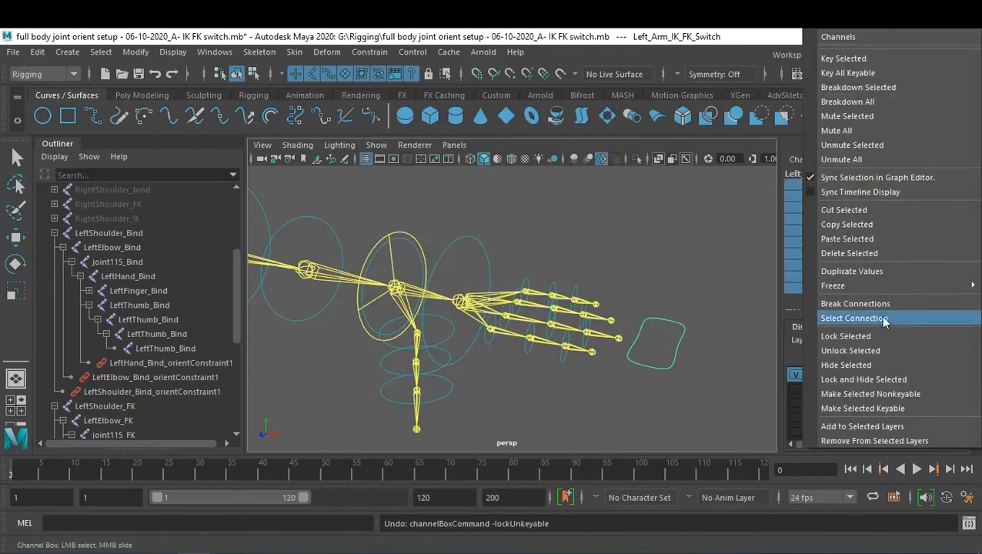
left_click(884, 366)
key("w")
left_click(724, 302)
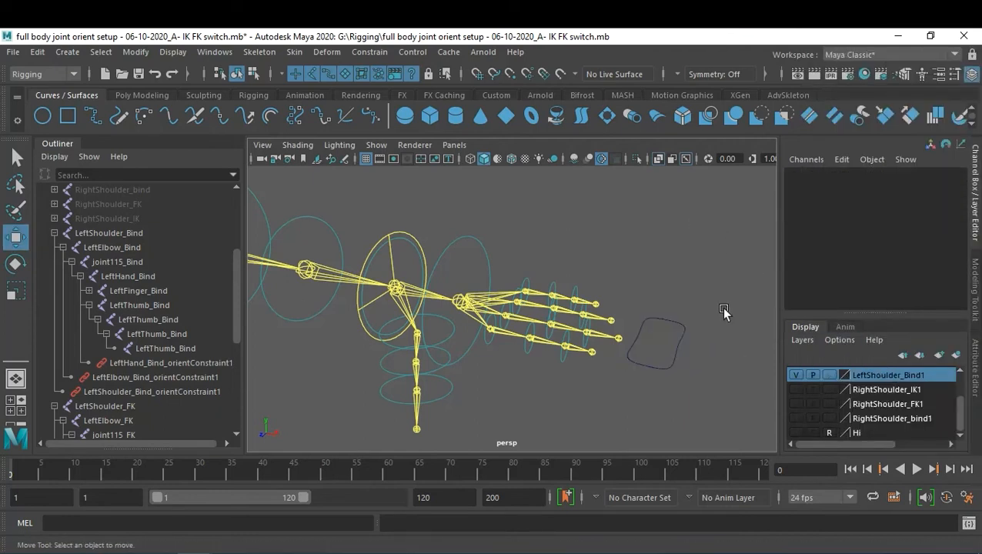
left_click(675, 350)
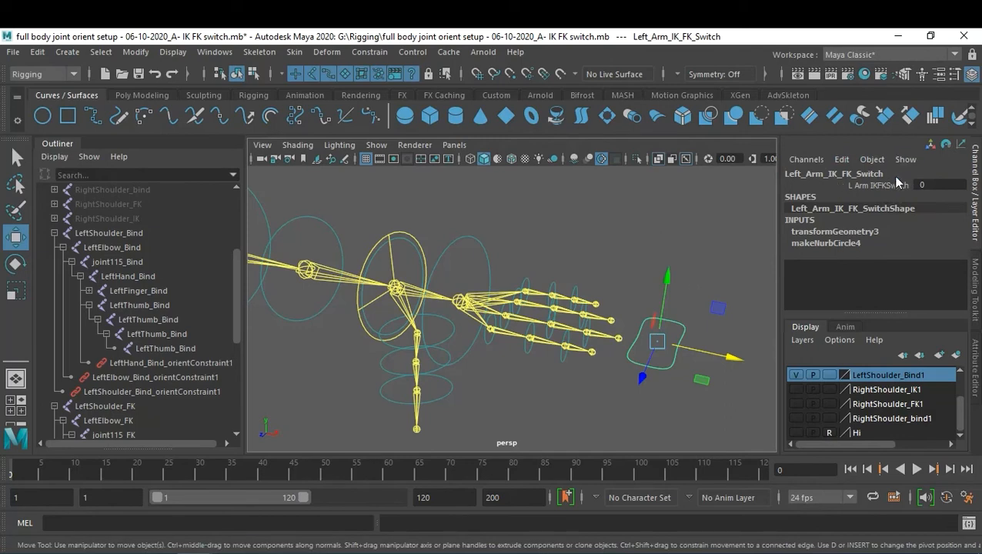
- Set the Left Hand FKW1 weight of LeftHand_Bind_orientConstraint1 to 0
left_click(157, 365)
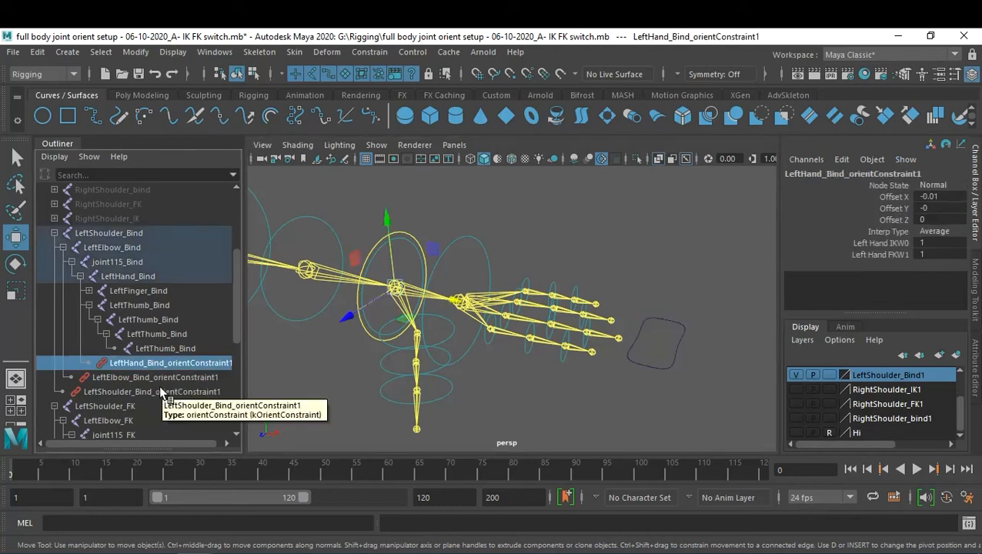
left_click(674, 369)
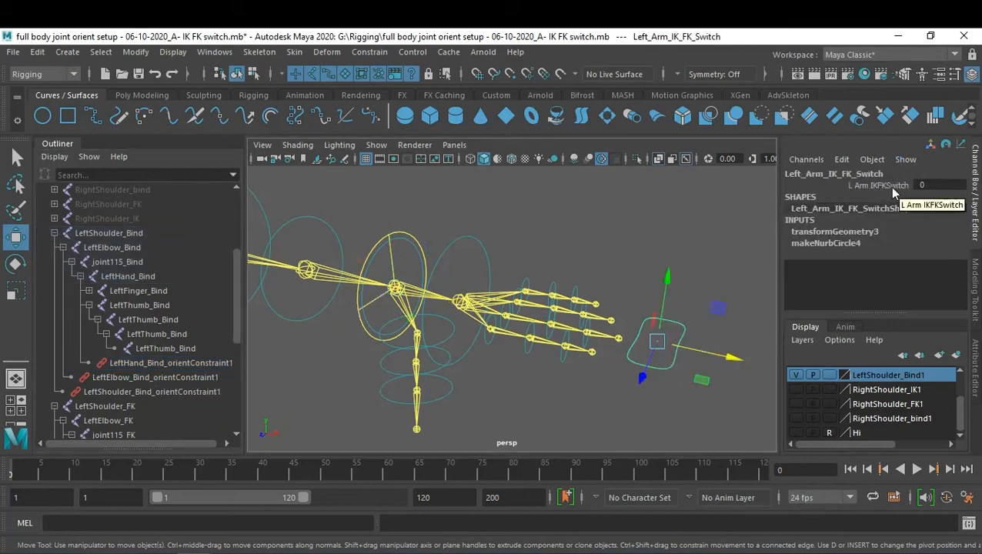
mouse_move(936, 188)
left_mouse_down("ctrl")
mouse_move(971, 188)
mouse_move(936, 188)
left_mouse_up("ctrl")
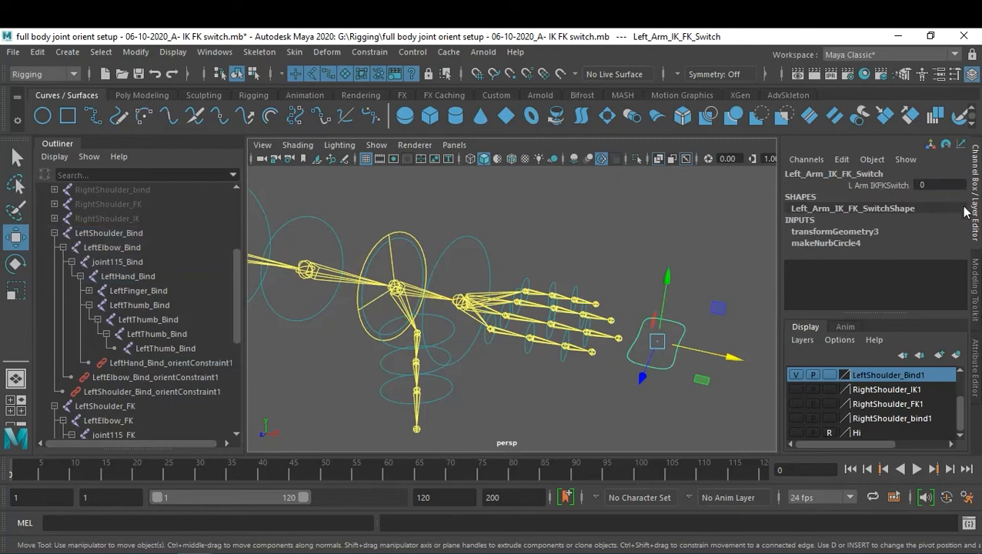
left_click(210, 363)
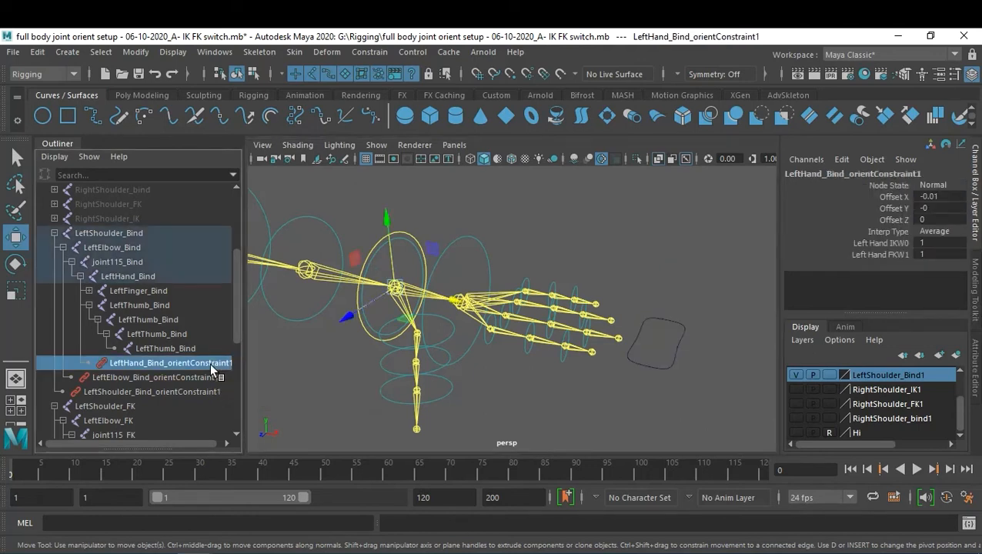
double_click(939, 255)
key("Return")
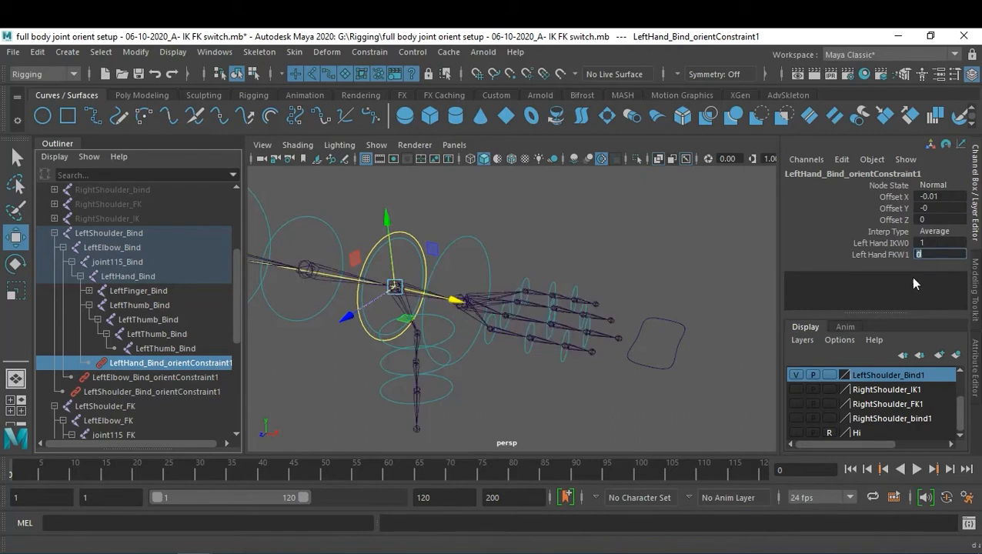
- Set the Left Elbow FKW1 weight of LeftElbow_Bind_orientConstraint1 to 0
left_click(170, 373)
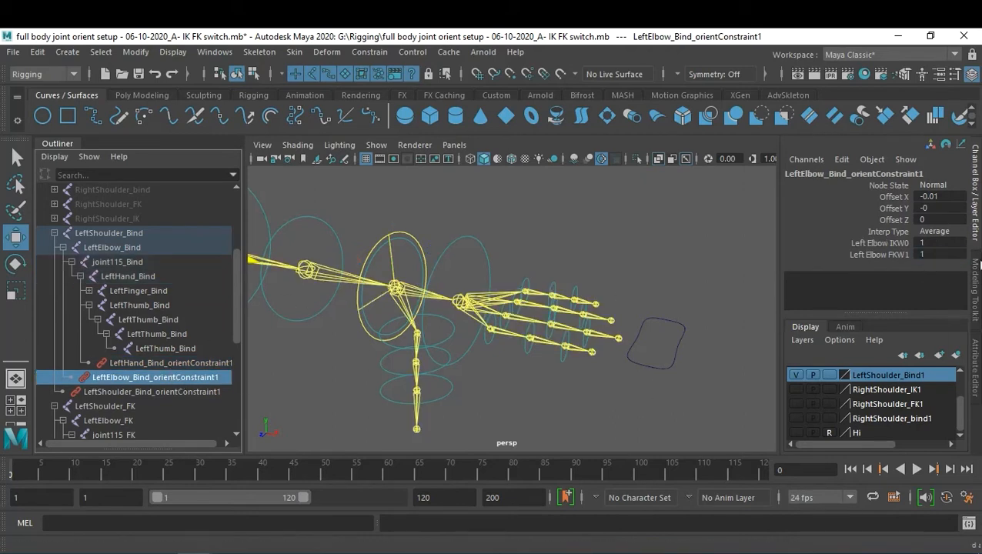
left_click(681, 327)
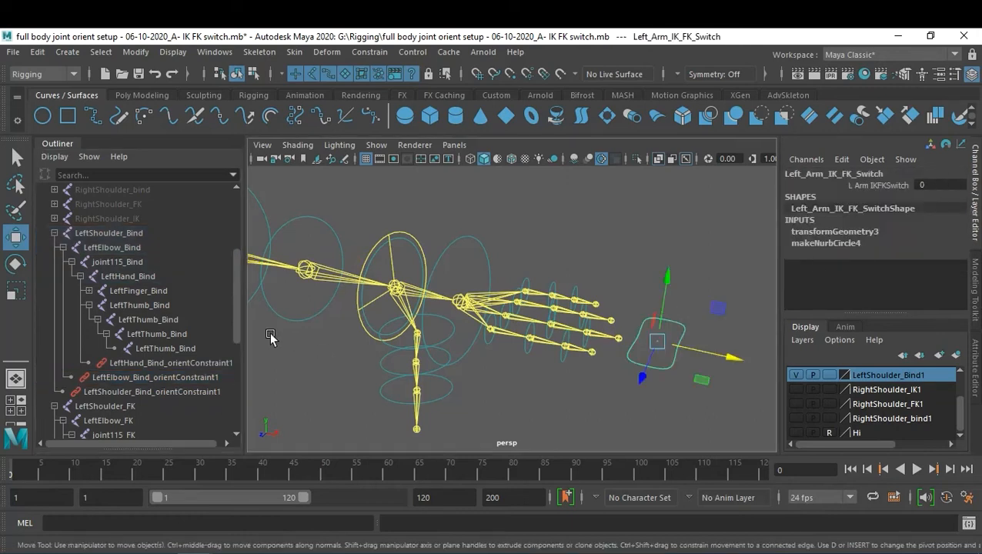
left_click(153, 377)
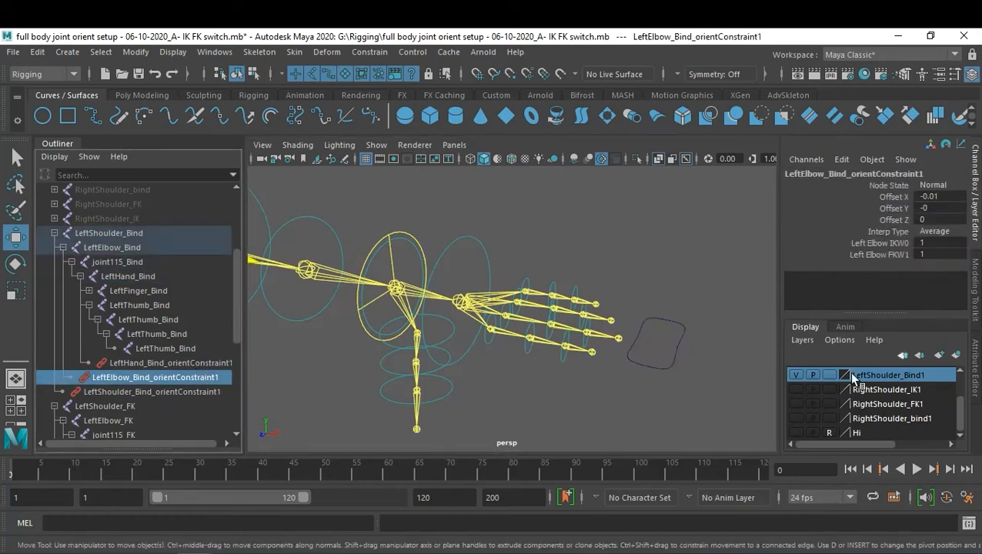
double_click(947, 255)
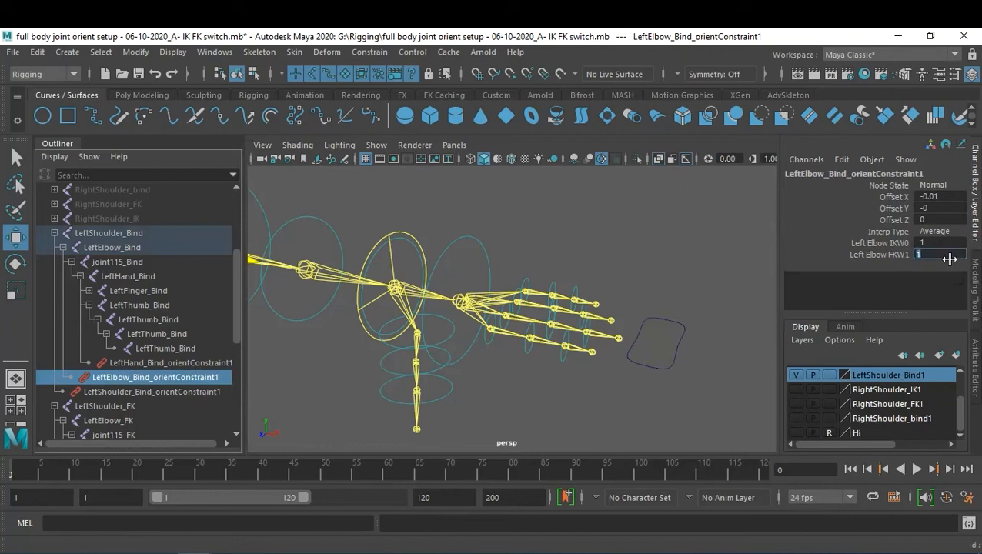
type("0")
key("Return")
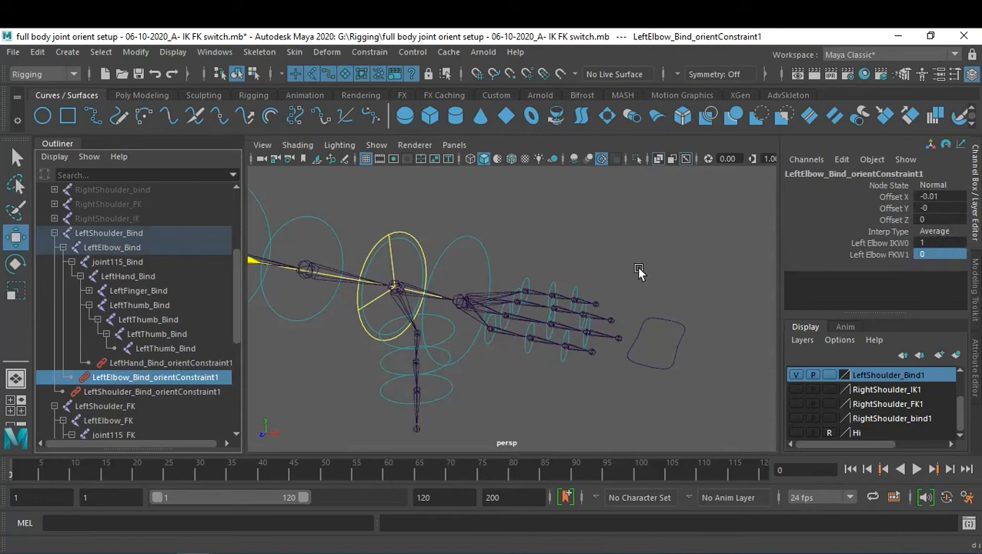
- Set the Left Shoulder FKW1 weight of LeftShoulder_Bind_orientConstraint1 to 0
left_click(215, 392)
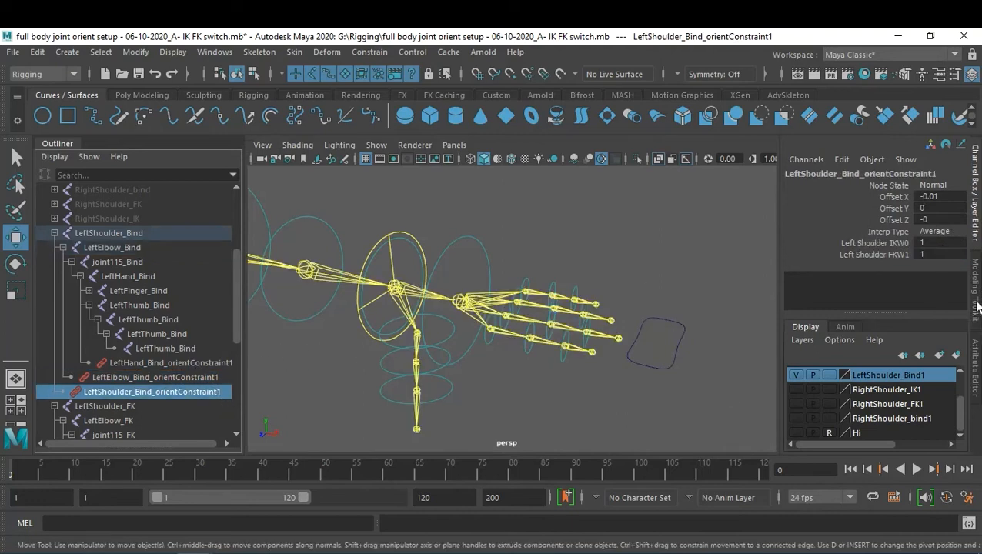
double_click(942, 243)
double_click(936, 256)
type("0")
key("Return")
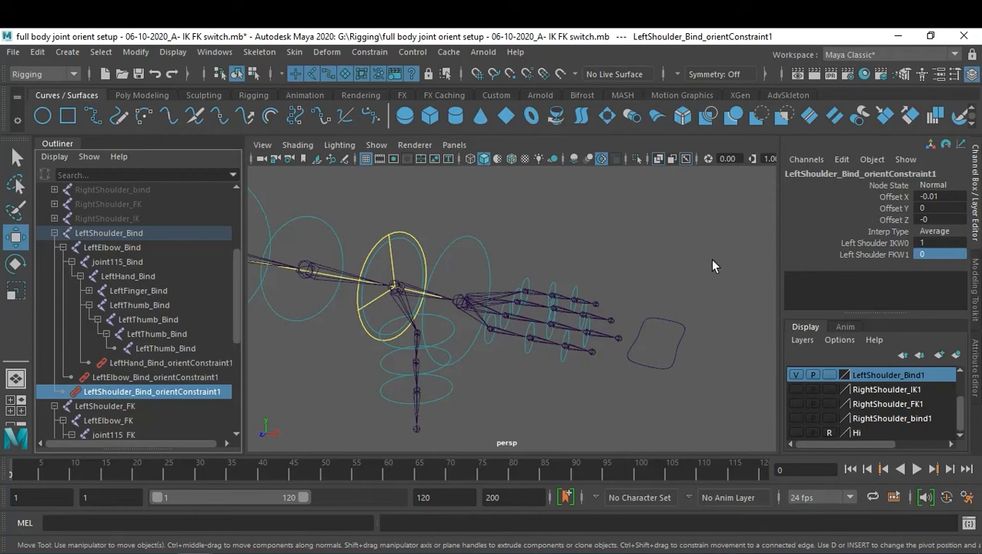
- Test the arm by moving the wrist control nurbsCircle7, undo the move, and deselect the control
middle_click_drag(638, 276, 744, 251, "alt")
right_click_drag(744, 252, 549, 262, "alt")
middle_click_drag(585, 260, 643, 259, "alt")
right_click_drag(644, 259, 605, 250, "alt")
left_click_drag(605, 250, 573, 256, "alt")
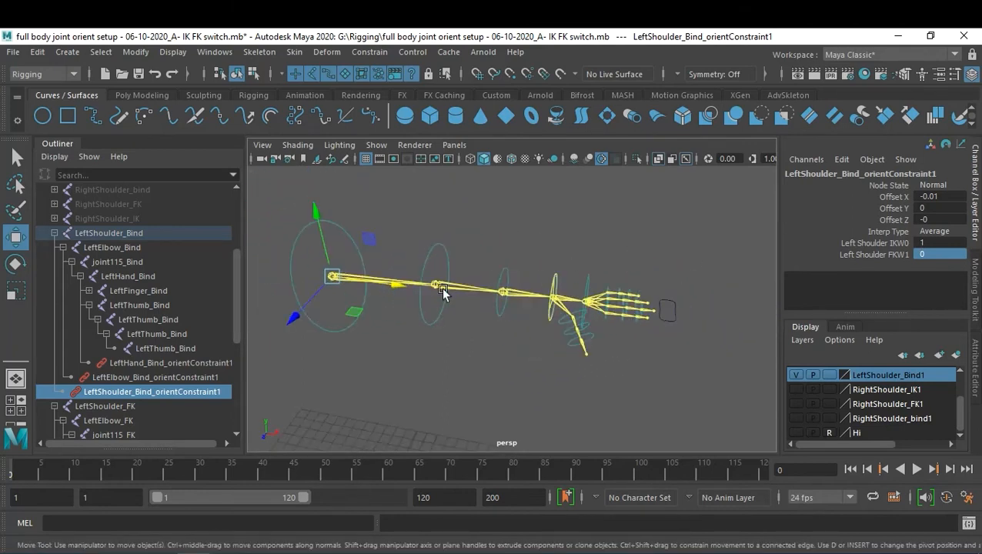
left_click(593, 283)
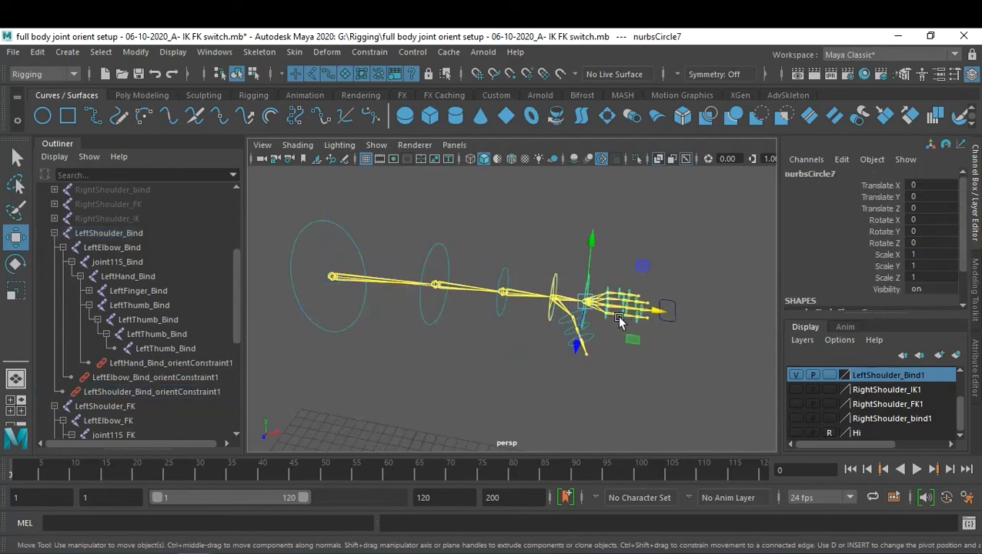
left_click_drag(589, 307, 561, 206)
key("ctrl+z")
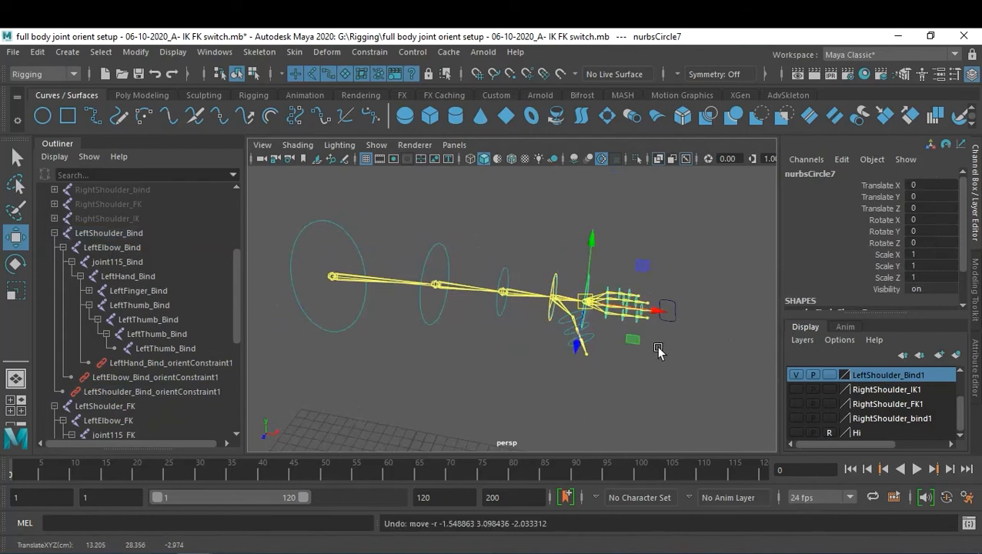
left_click(669, 372)
left_click_drag(668, 372, 515, 300, "alt")
right_click_drag(515, 300, 577, 286, "alt")
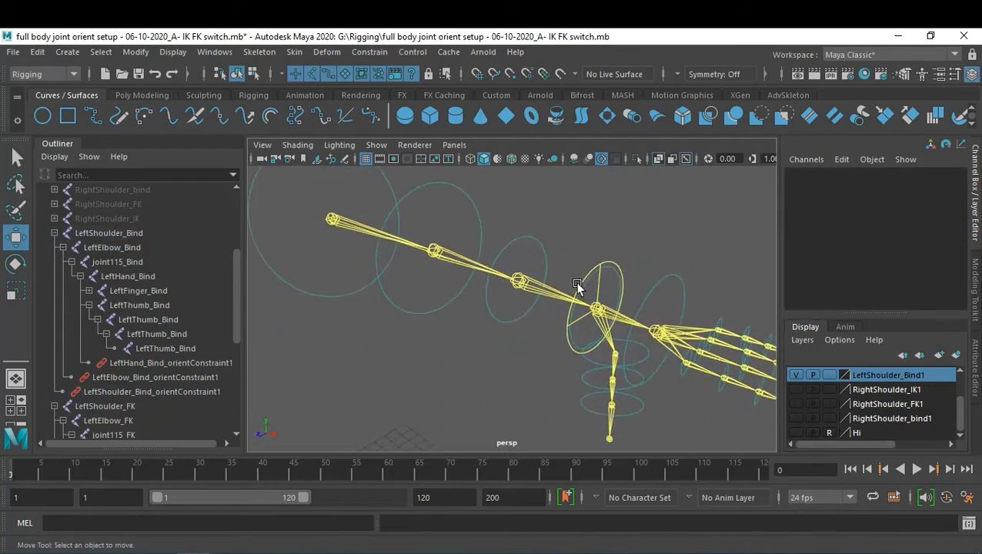
- Test the arm by moving LeftHandCtl, and reset its Translate X, Y and Z to 0
left_click(612, 267)
left_click_drag(666, 336, 592, 299, "alt")
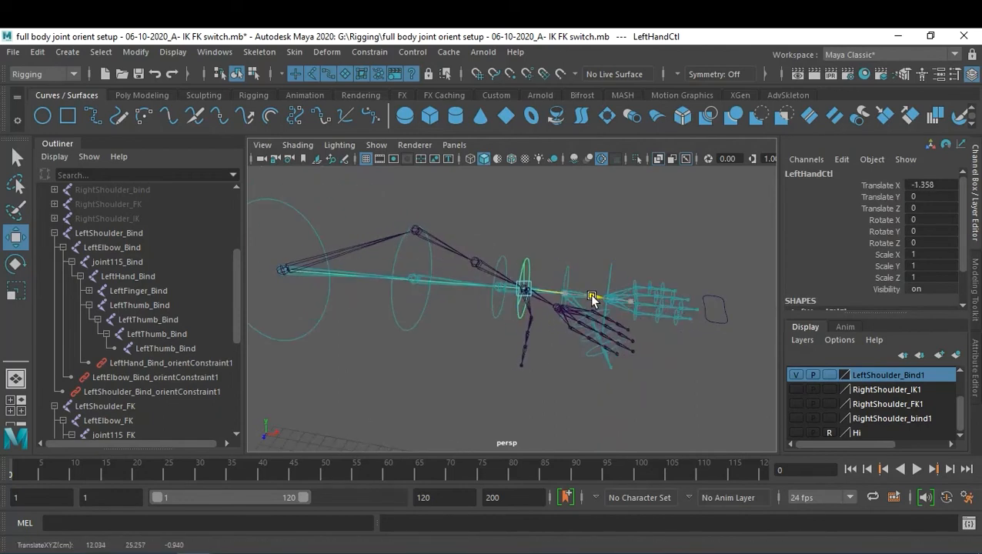
left_click_drag(506, 331, 526, 356)
left_click_drag(927, 185, 939, 211)
type("0")
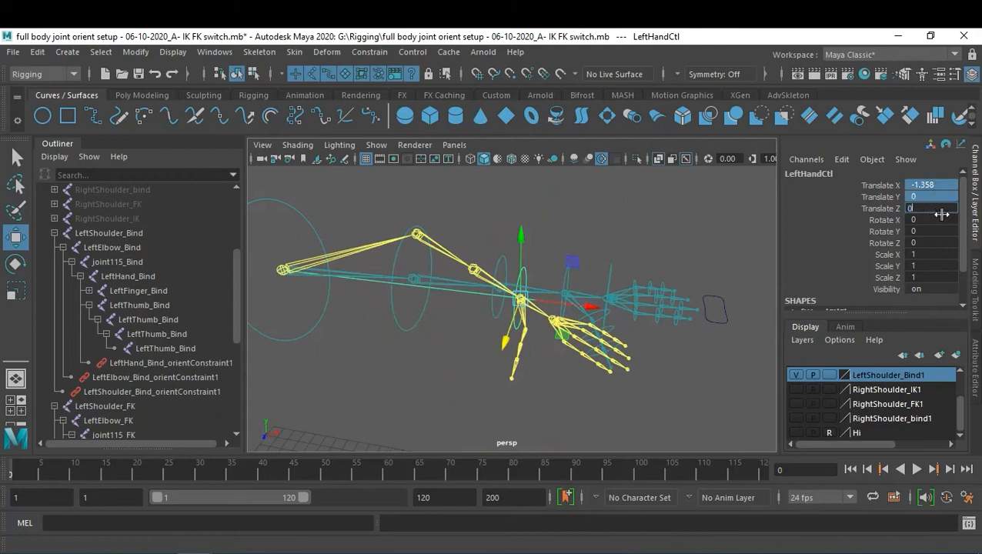
key("Return")
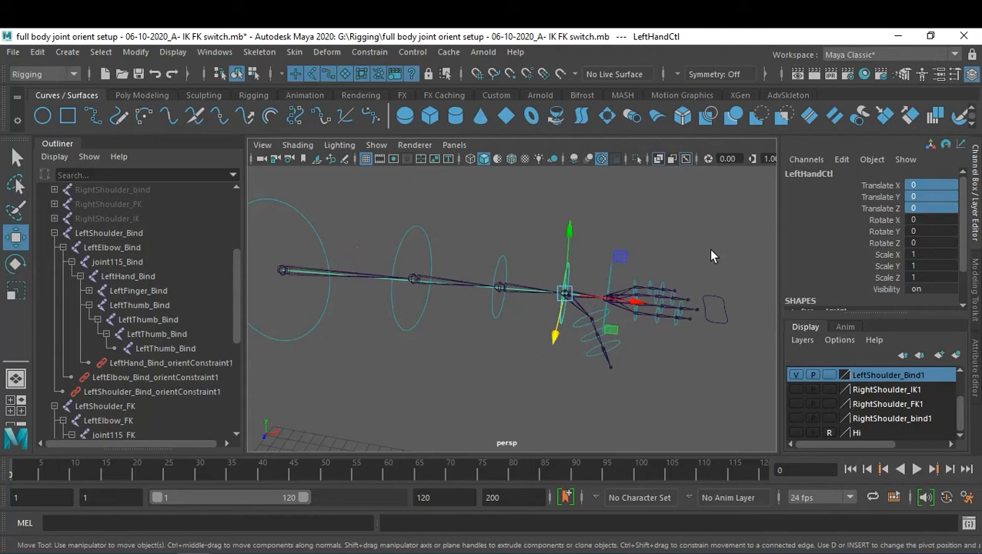
- Select the Left_Arm_IK_FK_Switch control, check the meeting chat in Google Meet, and return to Maya
left_click(726, 317)
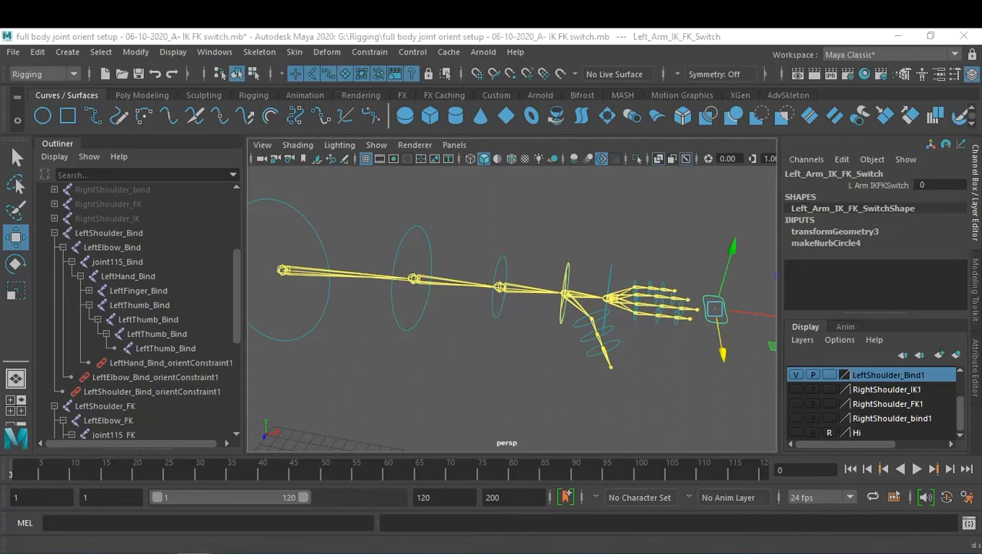
mouse_move(194, 552)
mouse_move(158, 552)
left_click(93, 516)
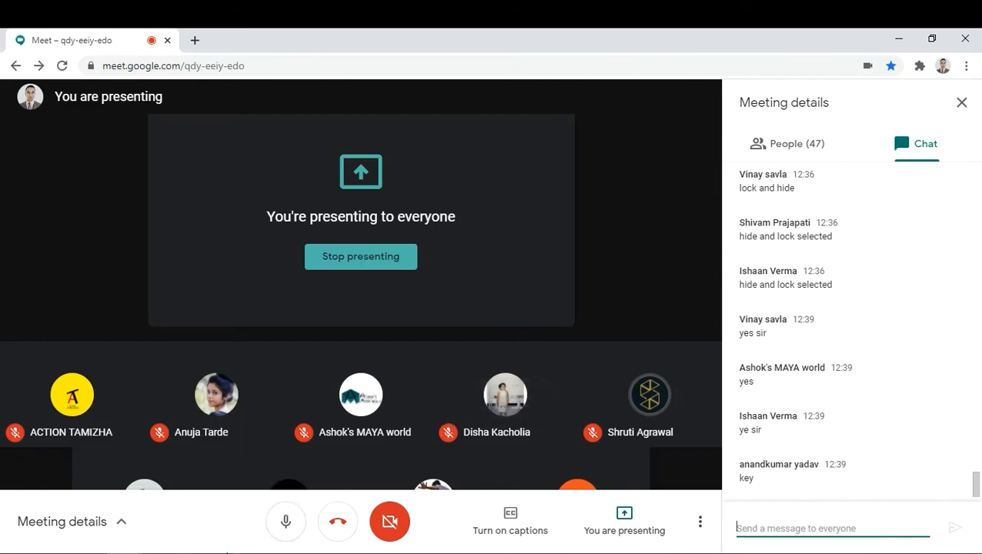
mouse_move(194, 548)
left_click(271, 498)
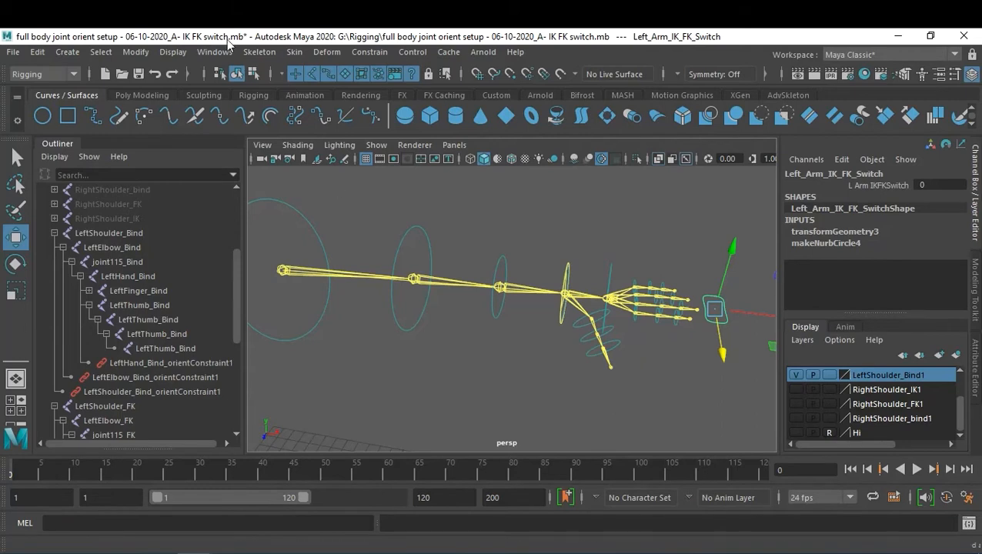
- Switch to the Animation menu set and open the Set Driven Key window
left_click(51, 71)
left_click(48, 119)
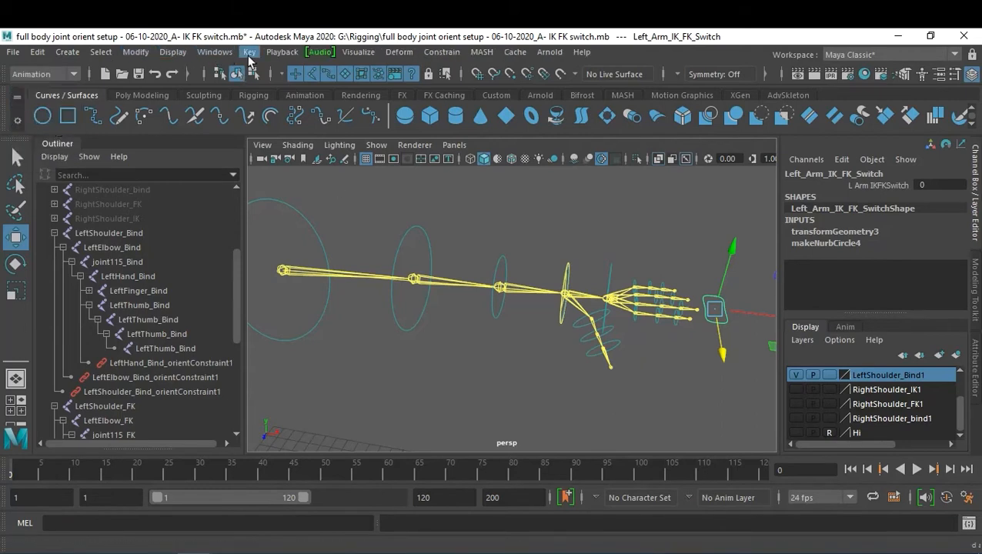
left_click(249, 57)
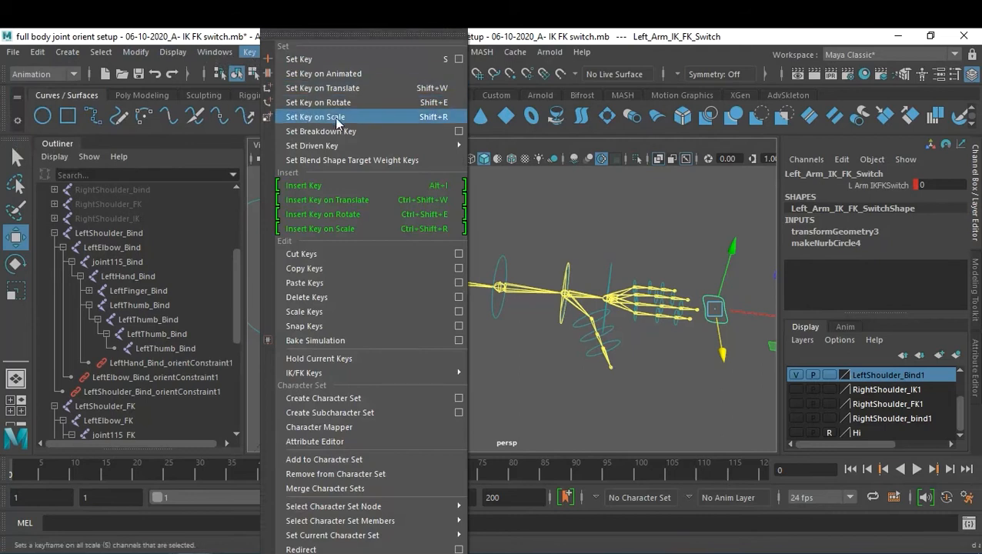
mouse_move(415, 146)
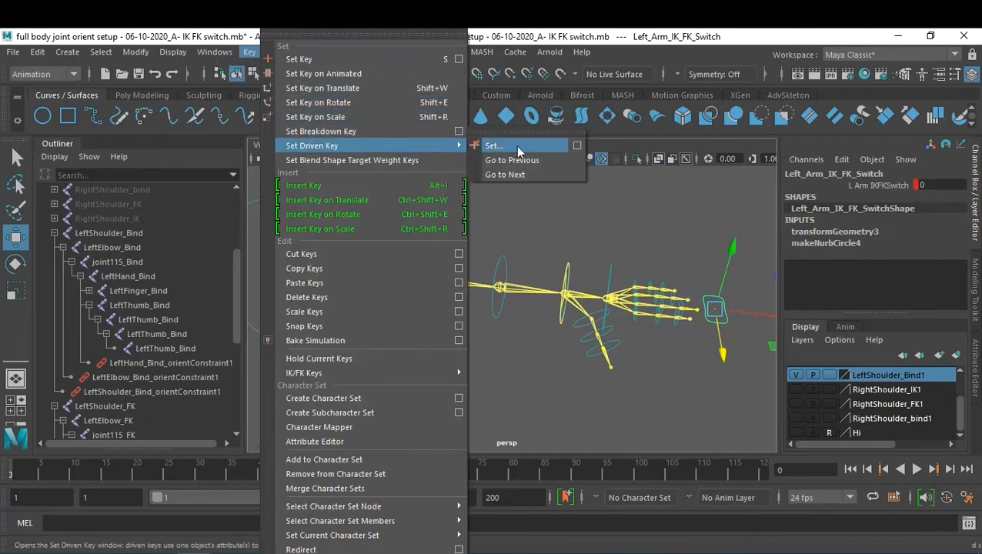
left_click(577, 145)
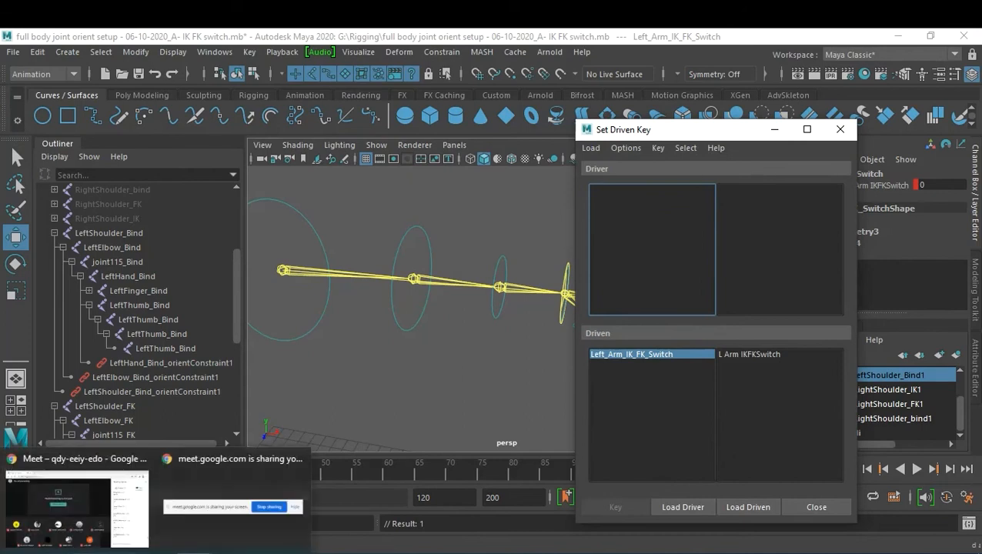
- Read the latest chat replies in Google Meet and return to Maya
left_click(128, 523)
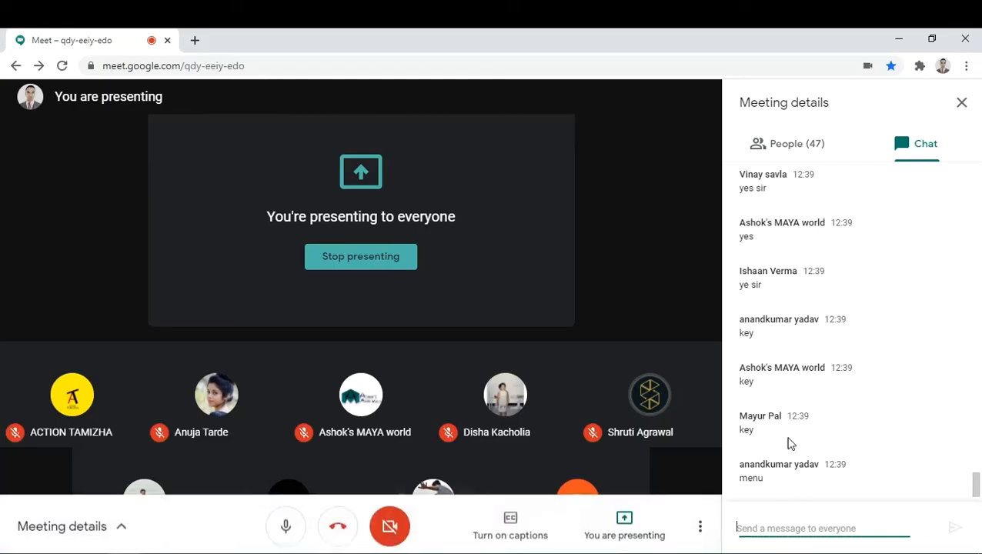
left_click(898, 38)
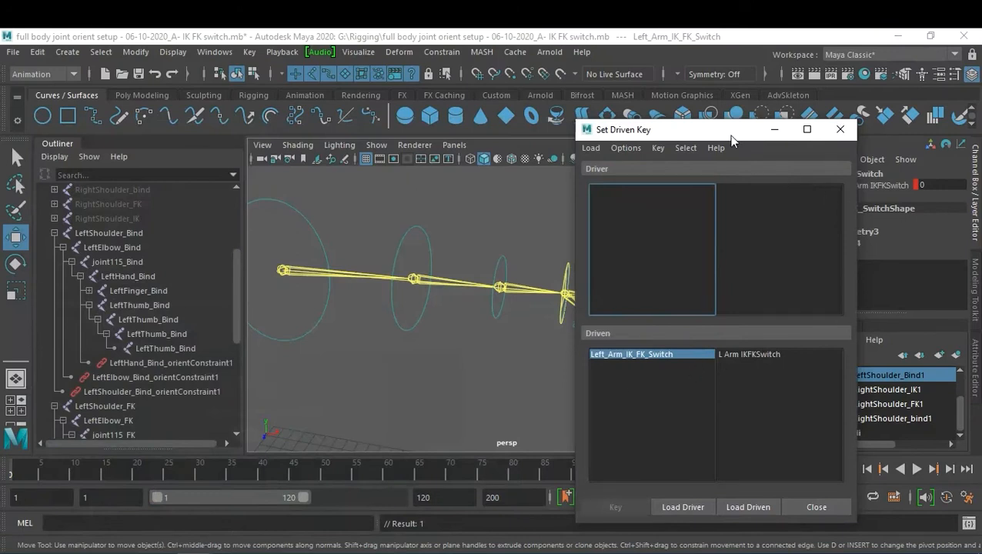
- Move the Set Driven Key window clear of the channel values and break the connection on the L Arm IKFKSwitch attribute
left_click_drag(741, 134, 501, 142)
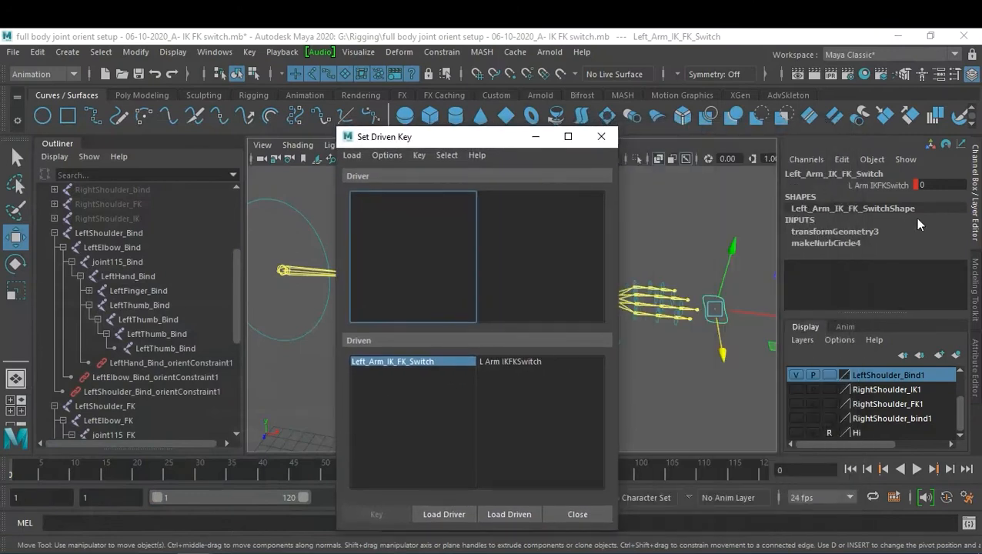
left_click(890, 183)
right_click(890, 183)
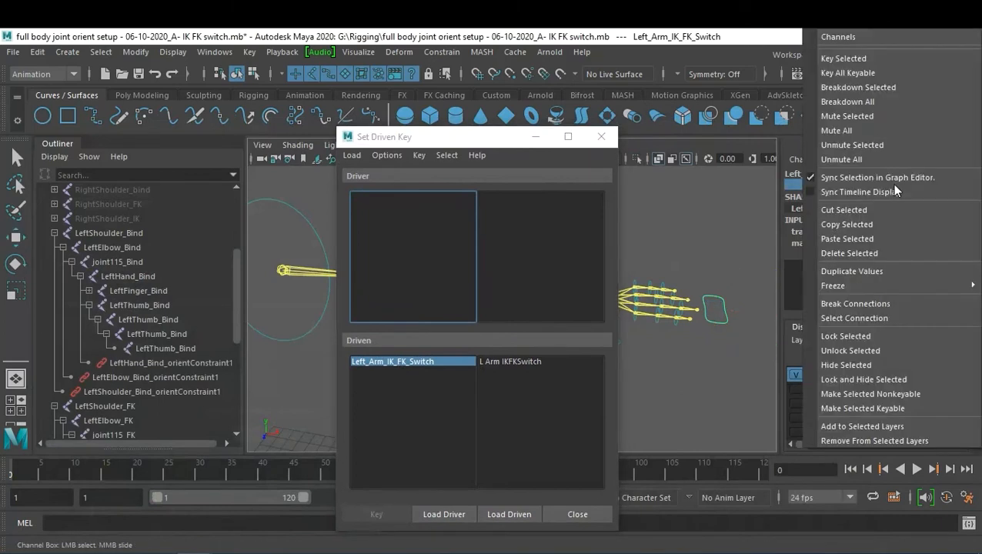
left_click(918, 305)
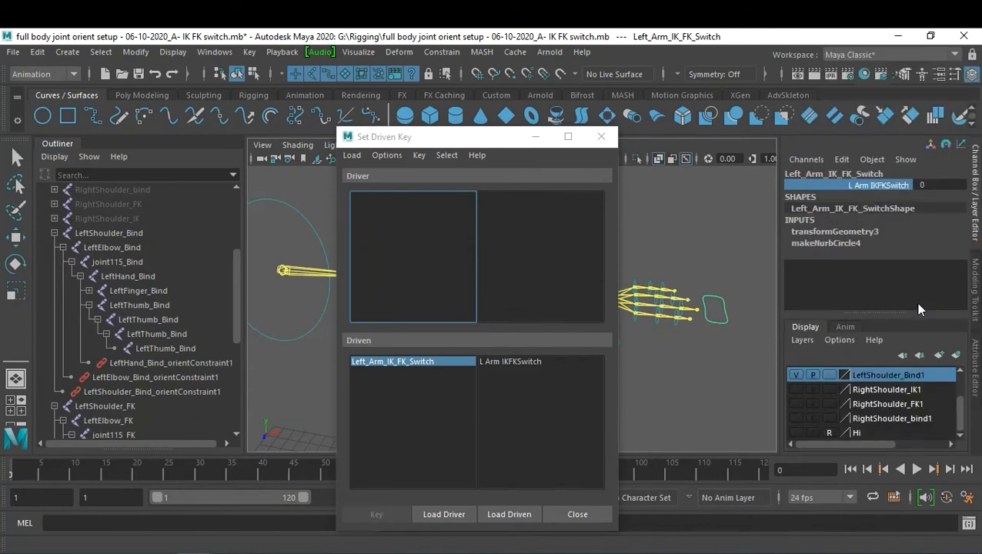
- Reselect the Left_Arm_IK_FK_Switch control and load it as the driver for the driven keys
left_click(754, 281)
key("w")
left_click(723, 320)
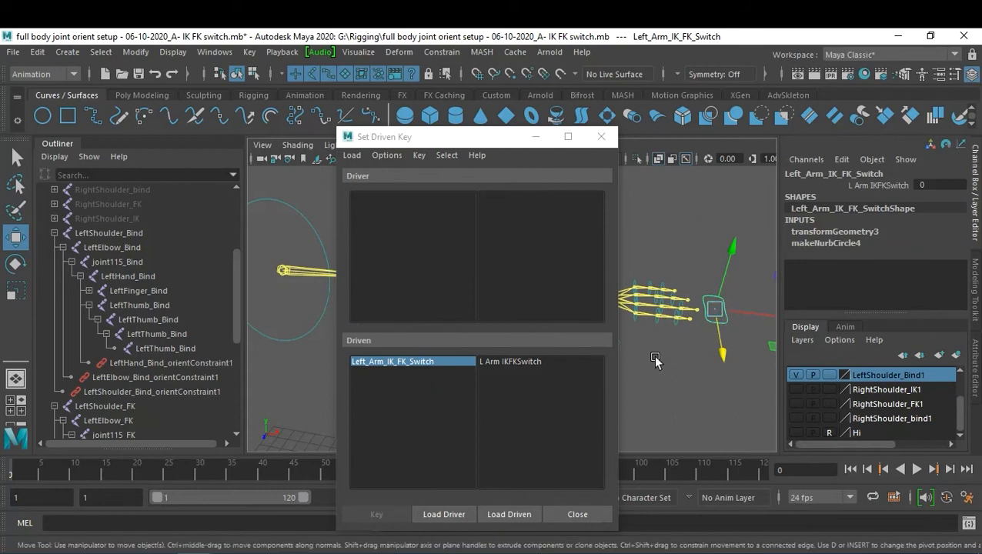
left_click(450, 515)
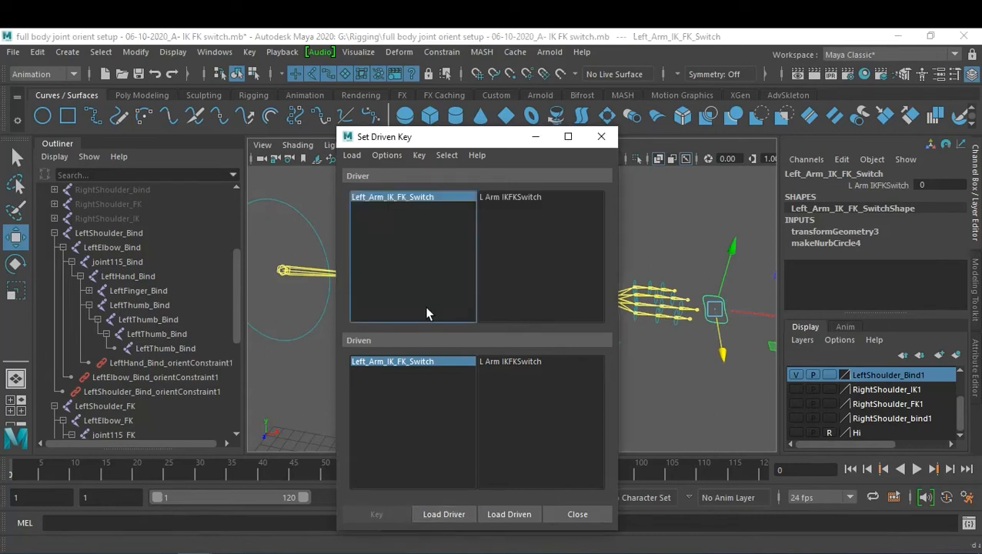
- Load the LeftHand, LeftElbow and LeftShoulder bind orient constraints as the driven objects
left_click(162, 364)
left_click(169, 390, "shift")
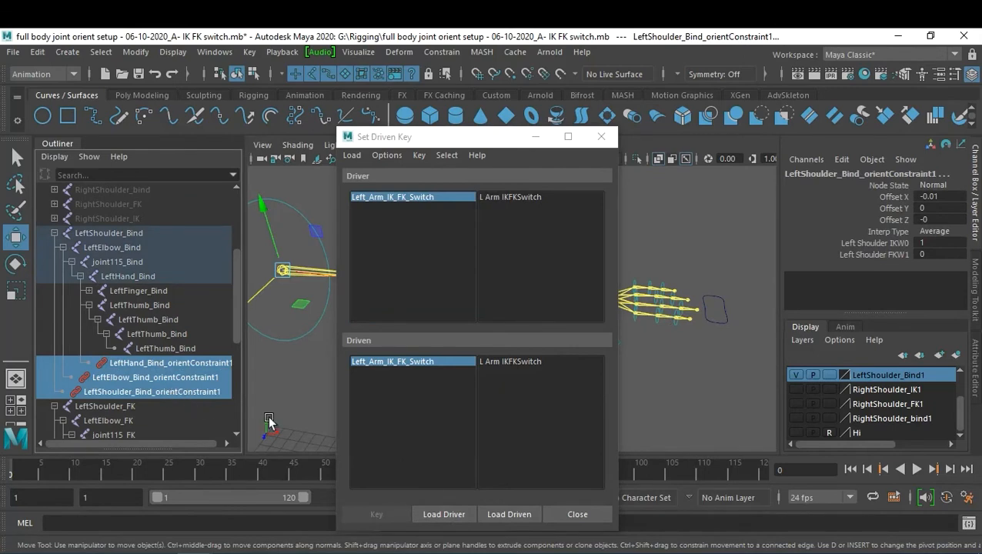
left_click(527, 517)
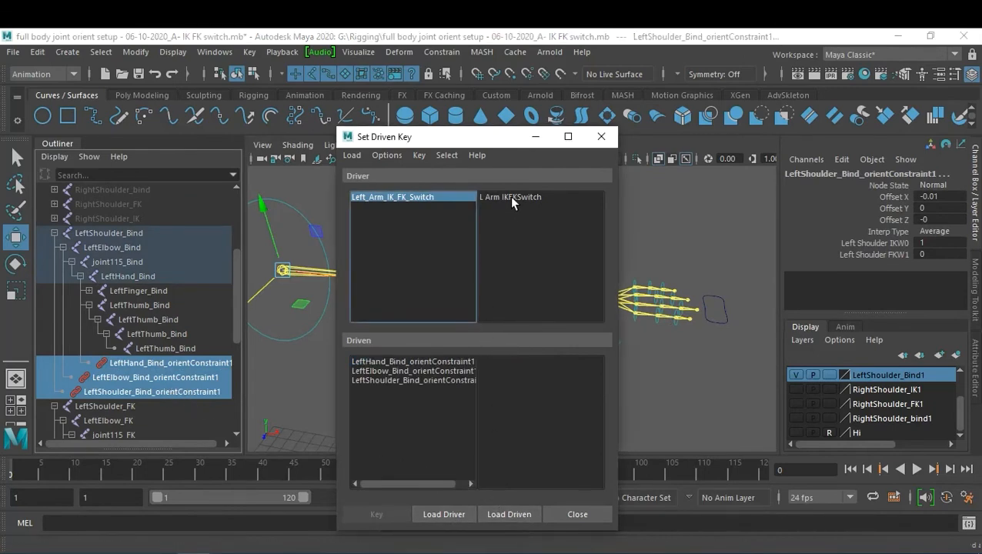
- With L Arm IKFKSwitch as the driver attribute, set a driven key on Left Hand IKW0 and Left Hand FKW1 of LeftHand_Bind_orientConstraint1
left_click(420, 200)
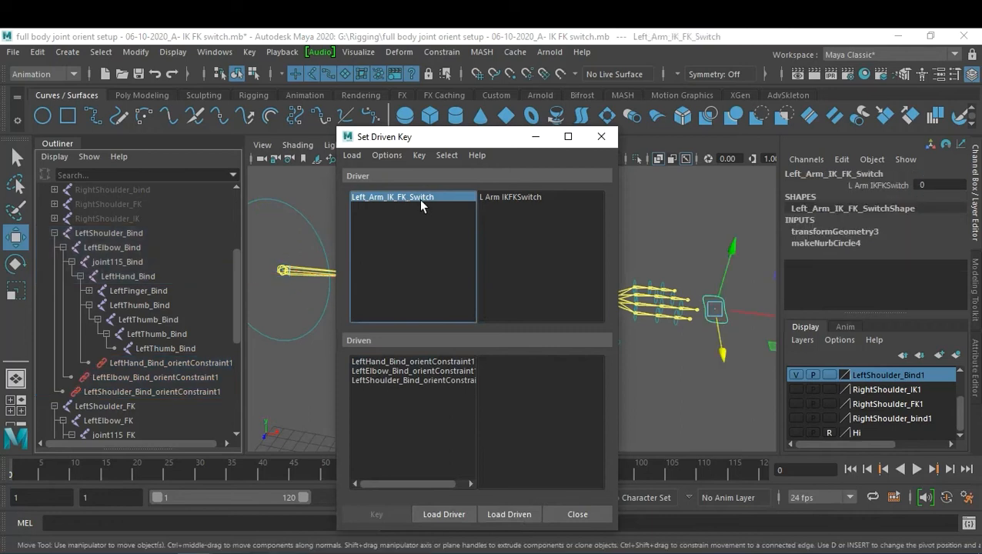
left_click(514, 197)
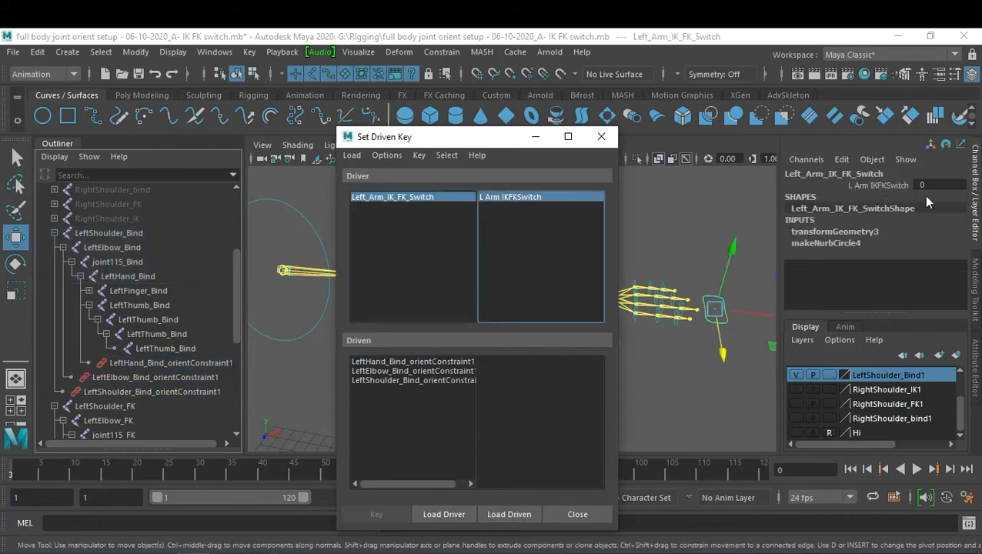
left_click(427, 362)
left_click_drag(526, 418, 526, 428)
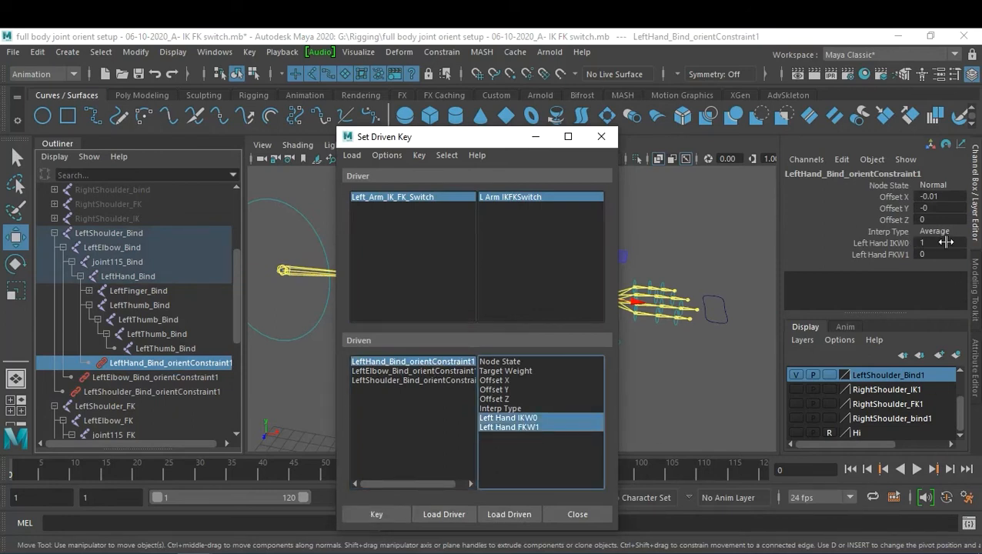
left_click(370, 515)
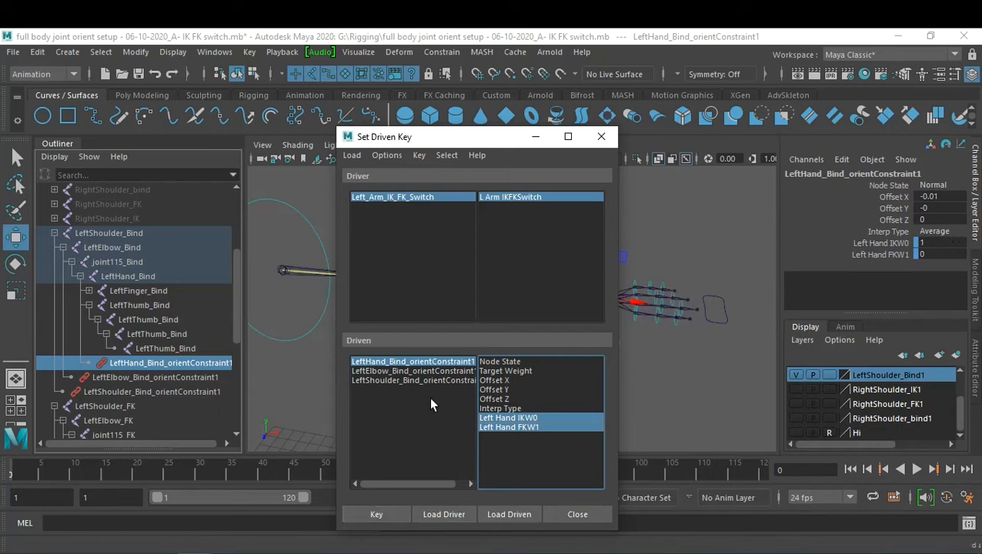
- Set a driven key on Left Elbow IKW0 and Left Elbow FKW1 of LeftElbow_Bind_orientConstraint1
left_click(437, 371)
left_click_drag(515, 417, 522, 425)
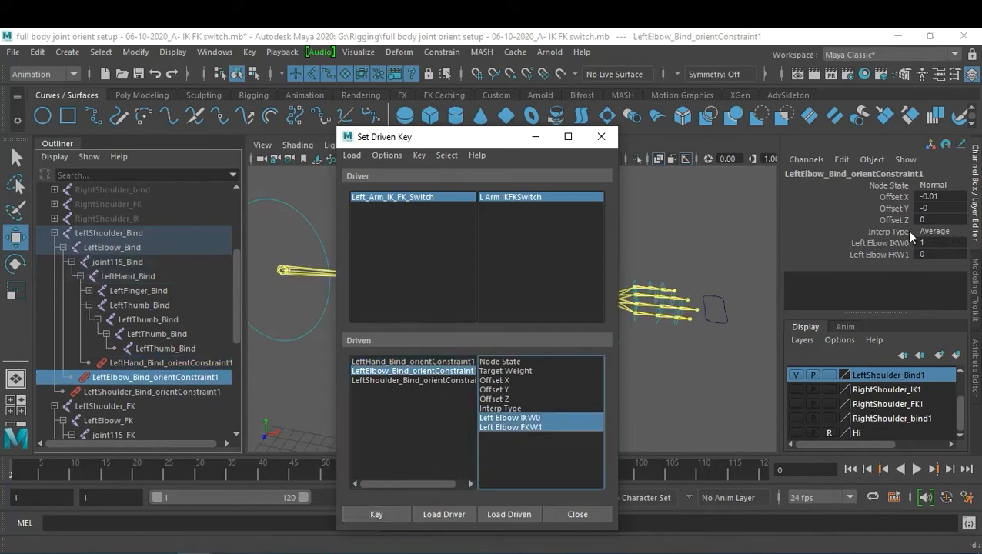
left_click(388, 514)
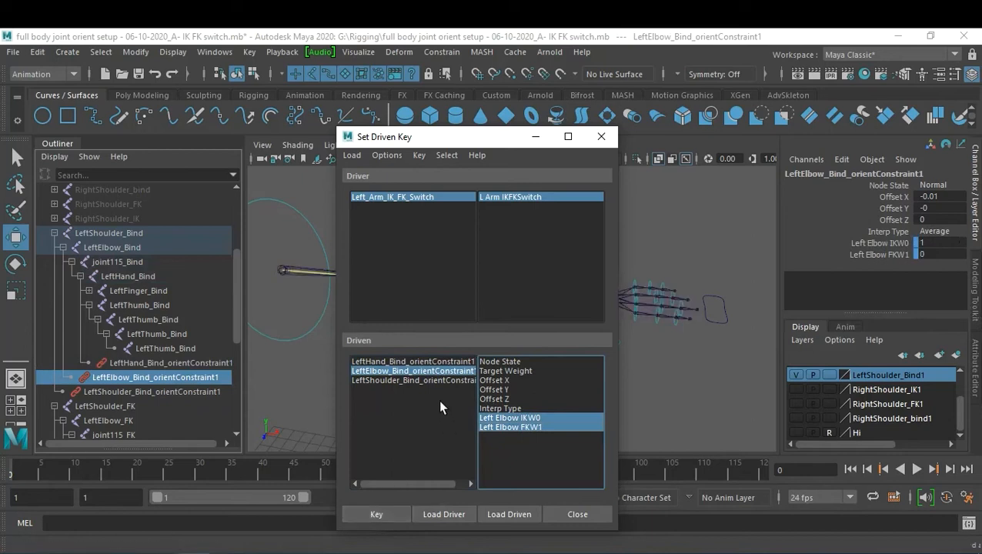
- Set a driven key on Left Shoulder IKW0 and Left Shoulder FKW1 of LeftShoulder_Bind_orientConstraint1
left_click(437, 381)
left_click(550, 418)
left_click(539, 427, "shift")
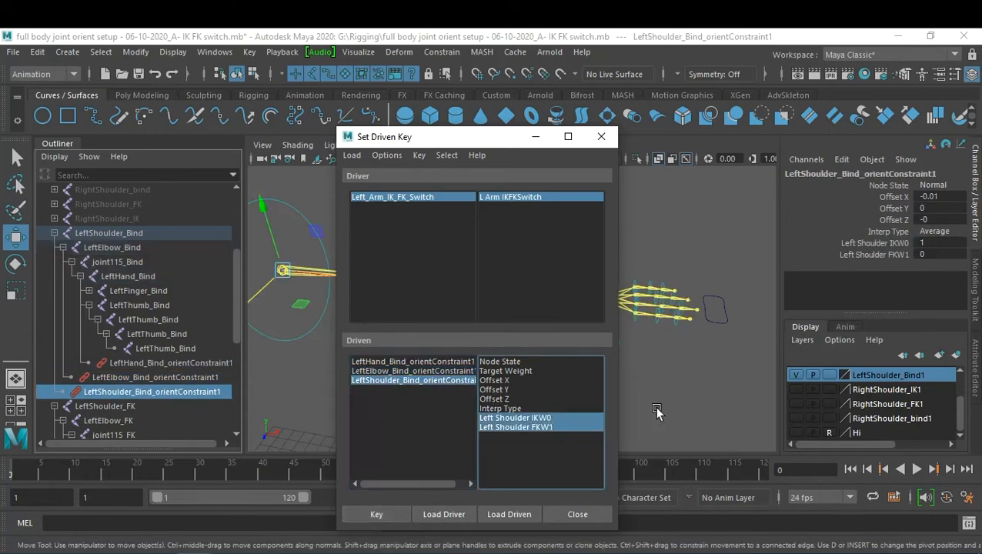
left_click(360, 514)
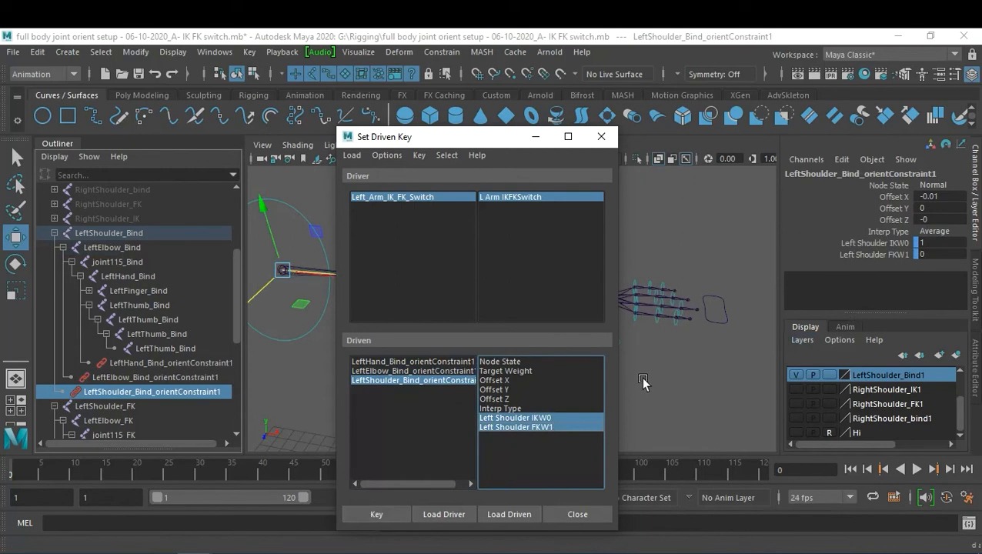
- Set the L Arm IKFKSwitch attribute of the driver Left_Arm_IK_FK_Switch to 10
left_click(419, 198)
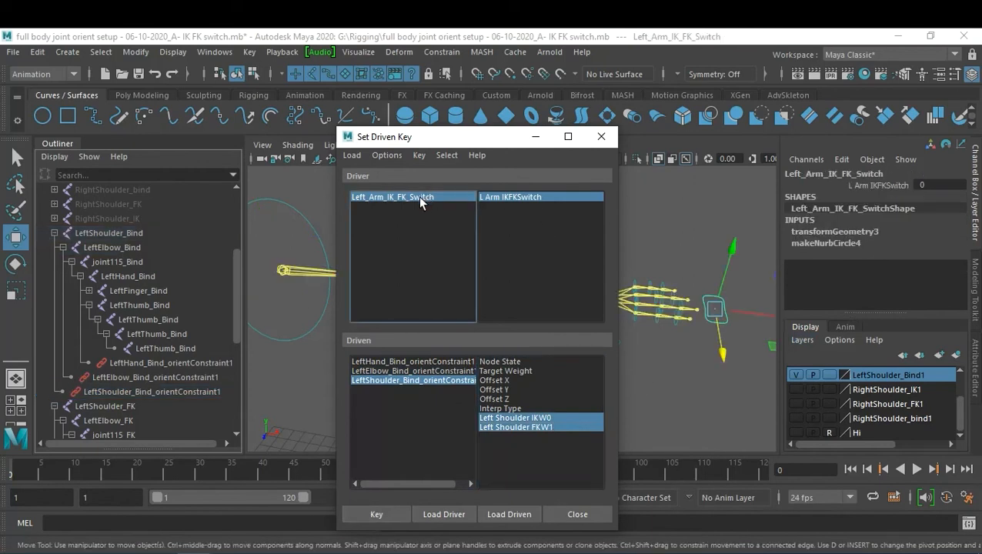
left_click(947, 186)
type("10")
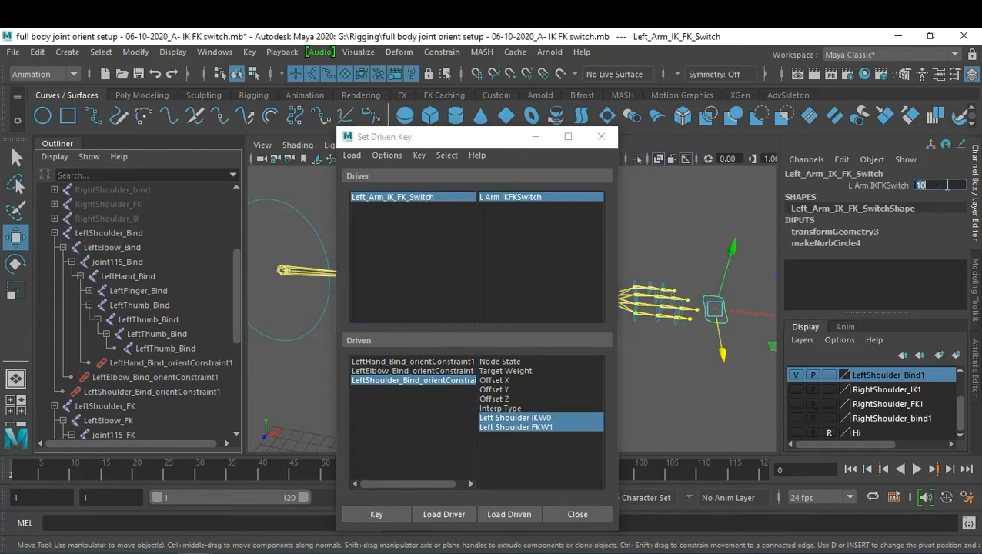
key("Return")
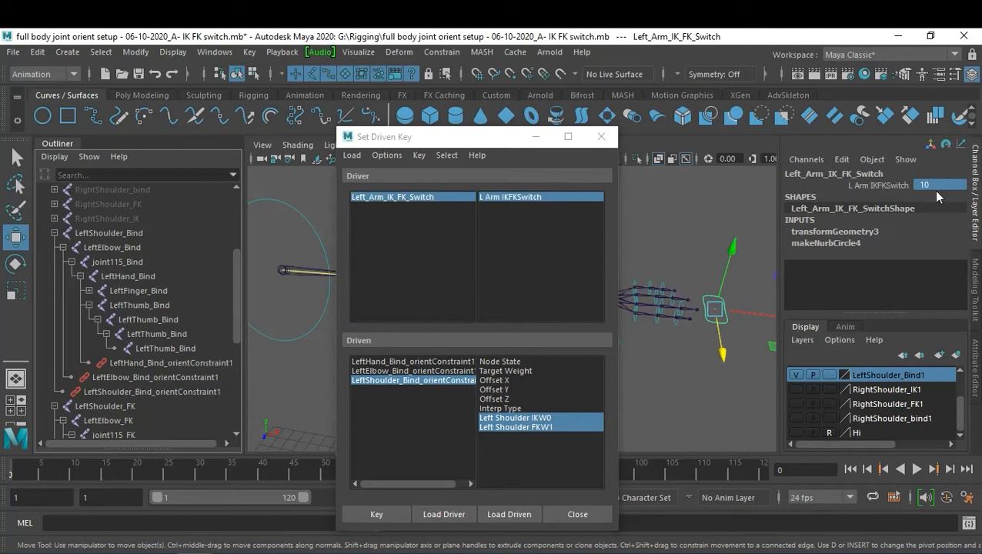
- Set Left Hand IKW0 to 0 and Left Hand FKW1 to 1 on LeftHand_Bind_orientConstraint1, and key both weights against the driver
left_click(433, 362)
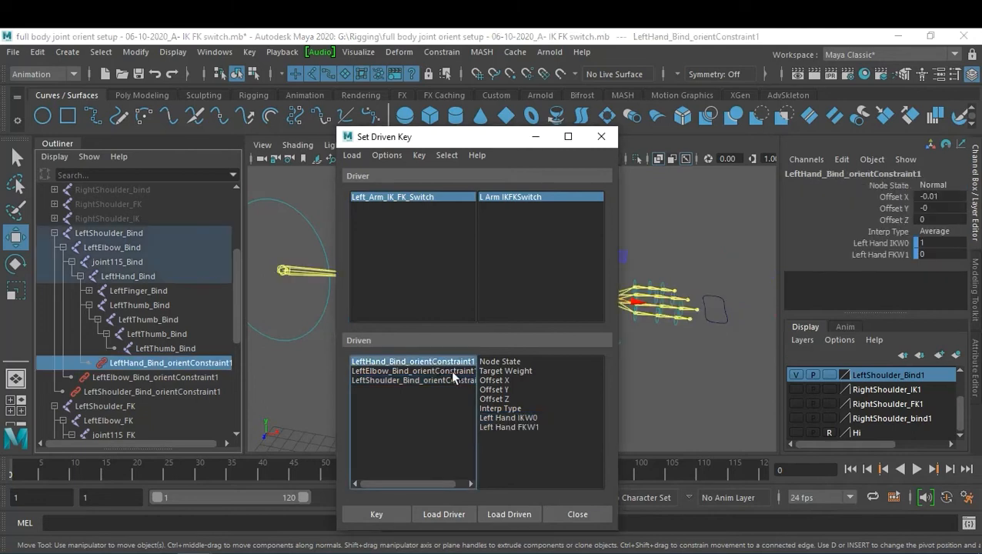
left_click_drag(530, 417, 551, 436)
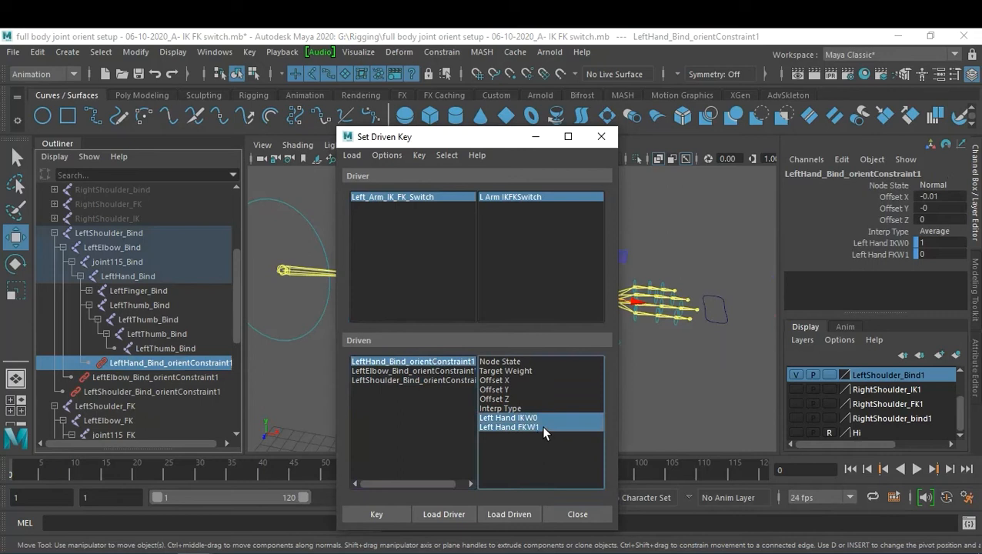
double_click(949, 243)
key("Return")
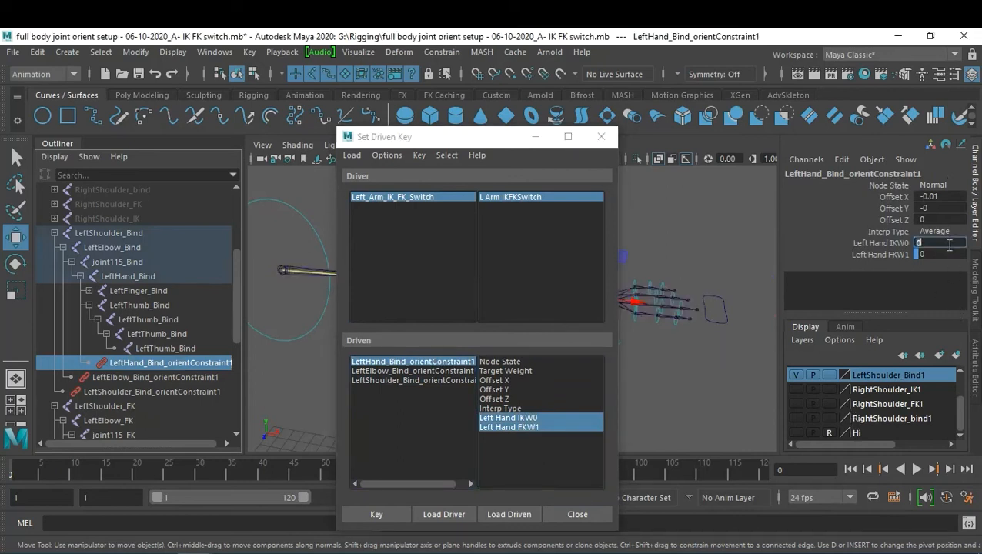
double_click(944, 255)
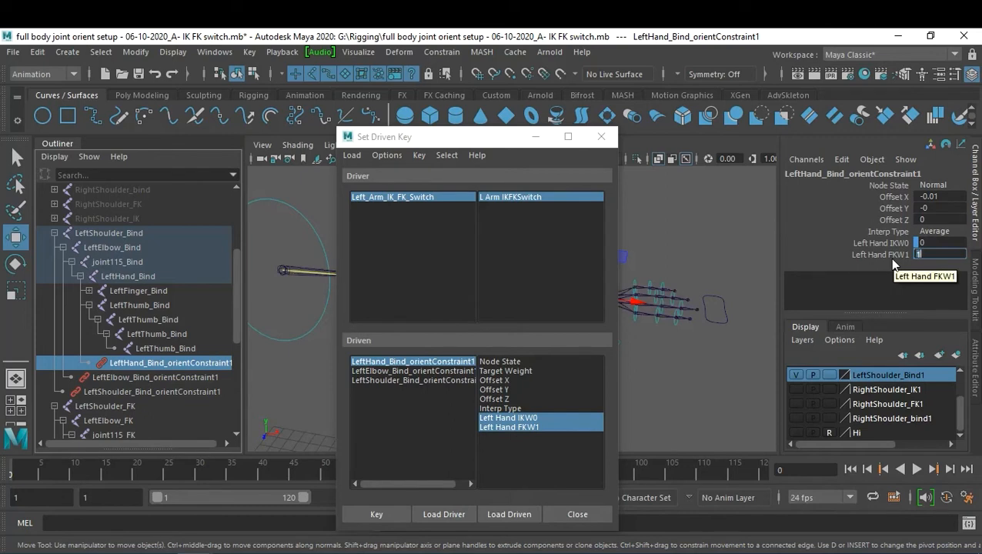
type("1")
key("Return")
left_click(378, 512)
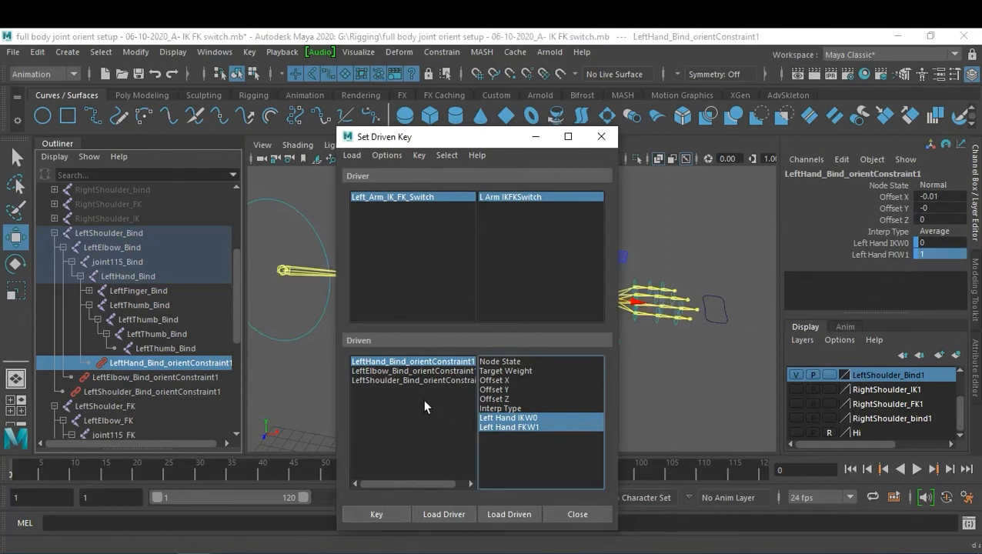
- Set Left Elbow IKW0 to 0 and Left Elbow FKW1 to 1 on LeftElbow_Bind_orientConstraint1, and key both weights against the driver
left_click(427, 371)
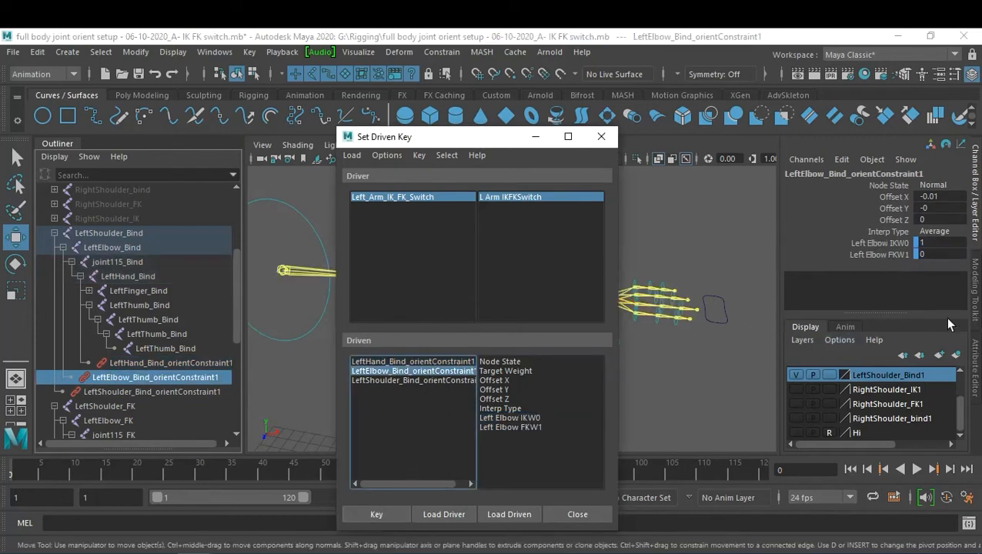
left_click(940, 242)
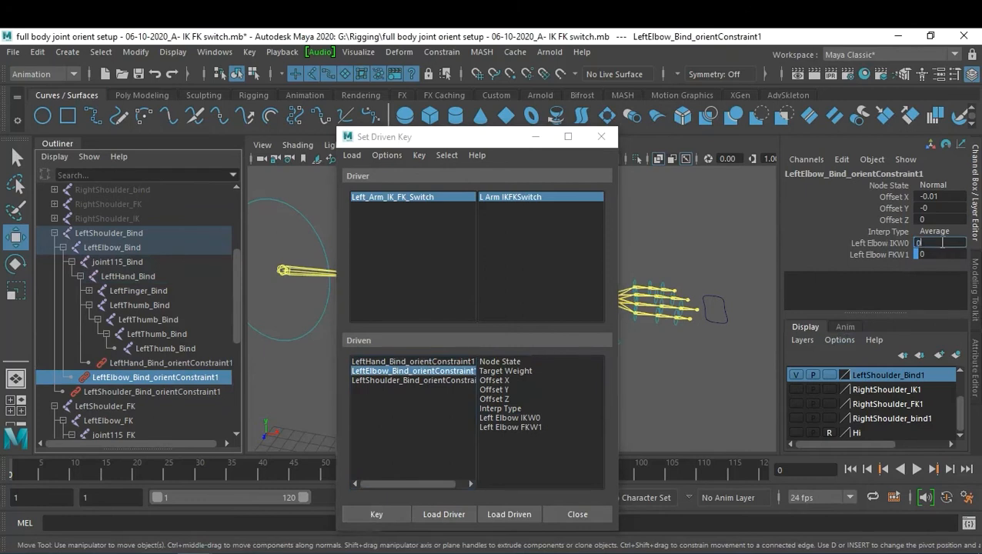
type("0")
left_click(939, 253)
key("Return")
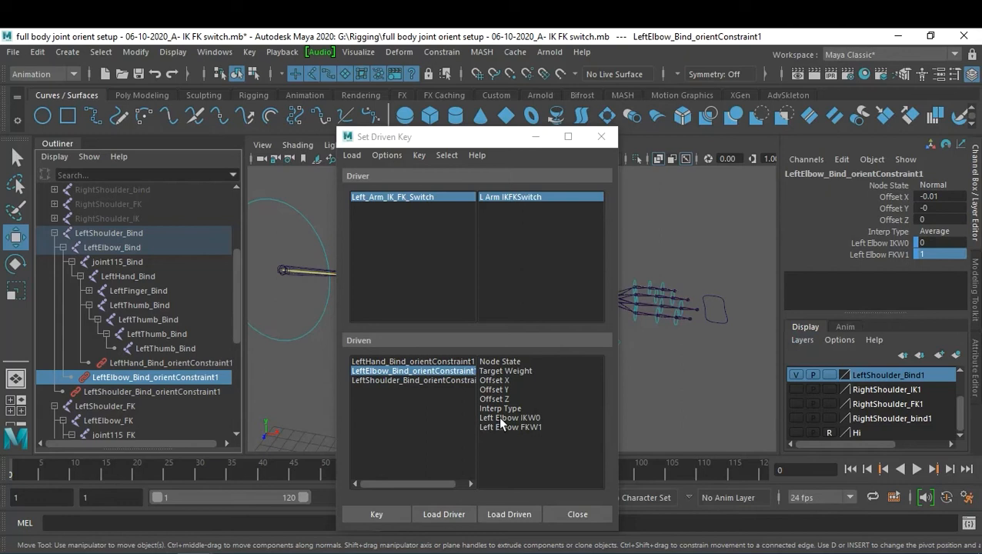
left_click_drag(498, 417, 499, 425)
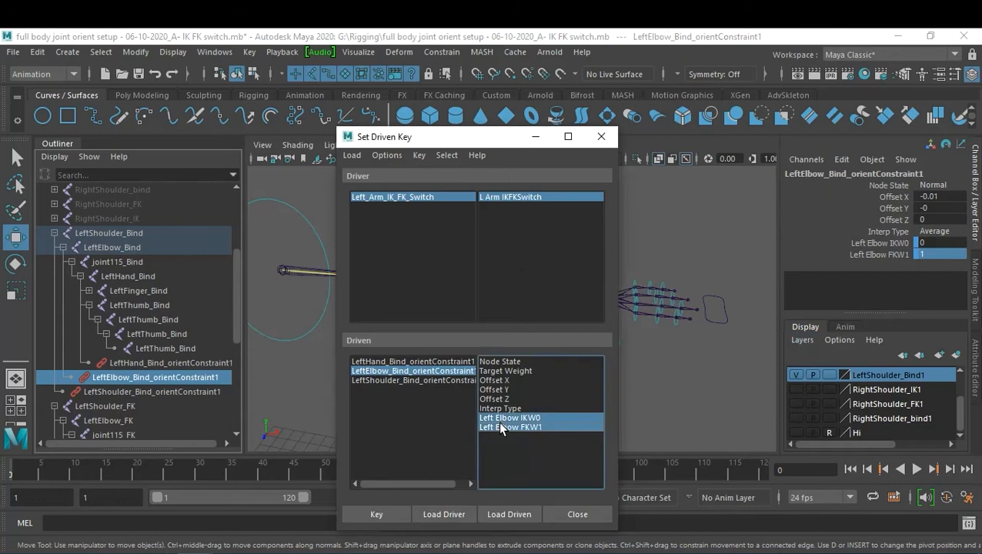
left_click(383, 520)
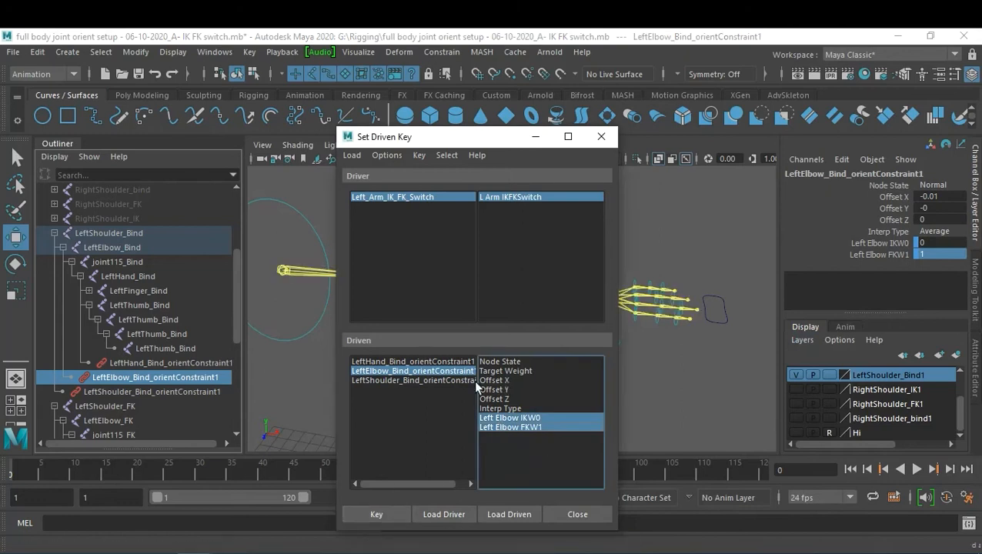
- Set Left Shoulder IKW0 to 0 and Left Shoulder FKW1 to 1 on LeftShoulder_Bind_orientConstraint1, and key both weights against the driver
left_click(411, 380)
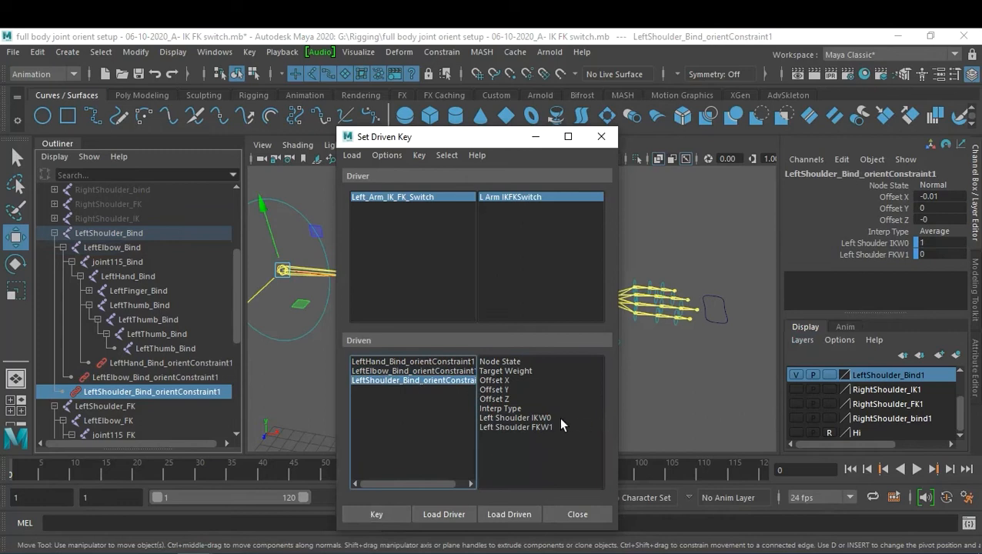
double_click(942, 245)
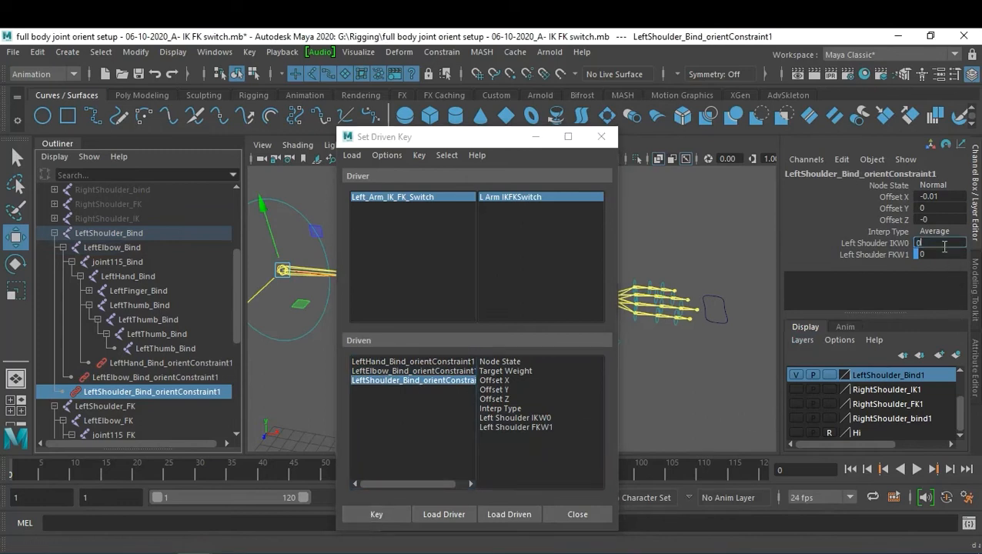
type("0")
key("Return")
double_click(938, 254)
type("1")
key("Return")
left_click_drag(550, 418, 531, 427)
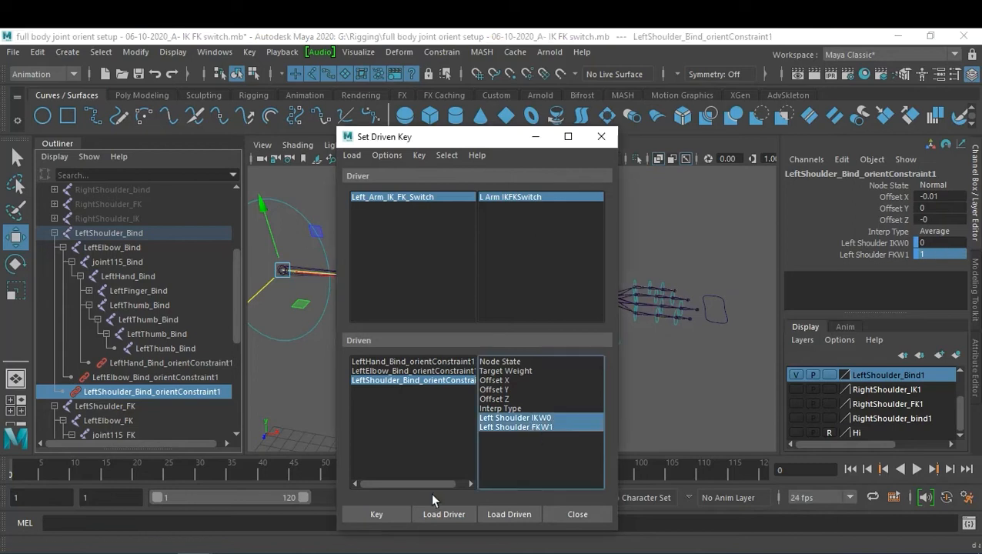
left_click(375, 514)
left_click(573, 514)
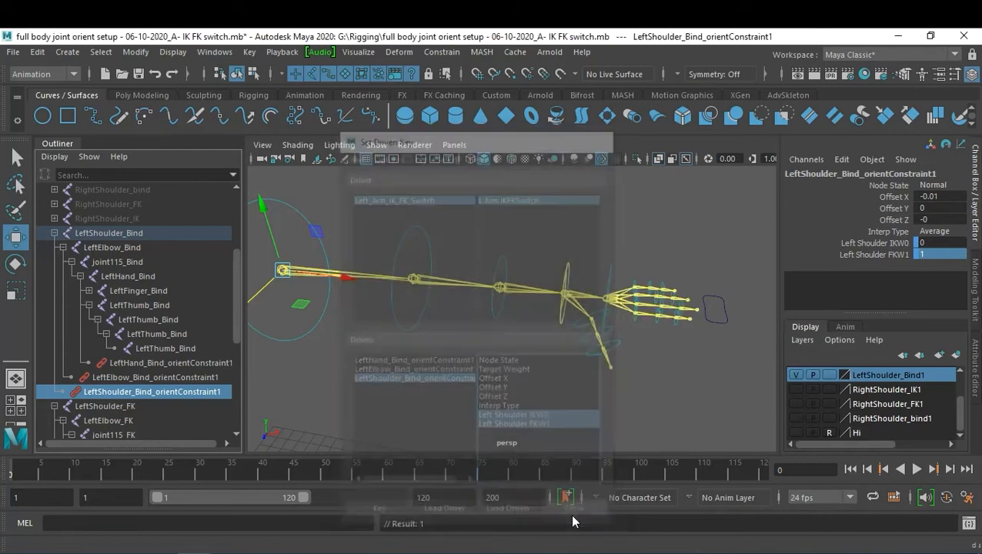
- Rotate the shoulder control LeftShoulder_FK_ctl about -63 degrees around Y to pose the FK arm
left_click(510, 411)
left_click_drag(465, 362, 546, 354, "alt")
left_click_drag(544, 371, 514, 338, "alt")
left_click(368, 369)
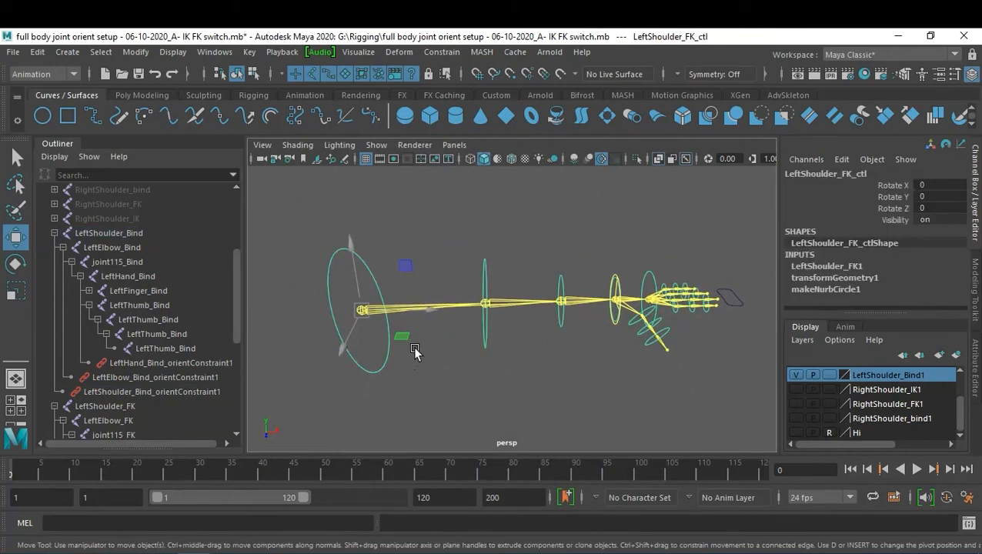
key("e")
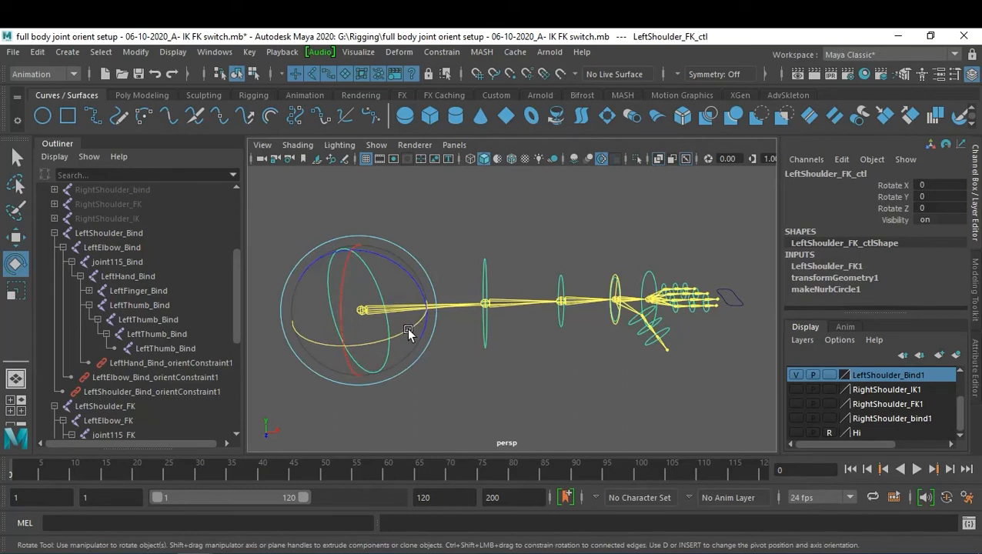
left_click_drag(408, 330, 343, 366)
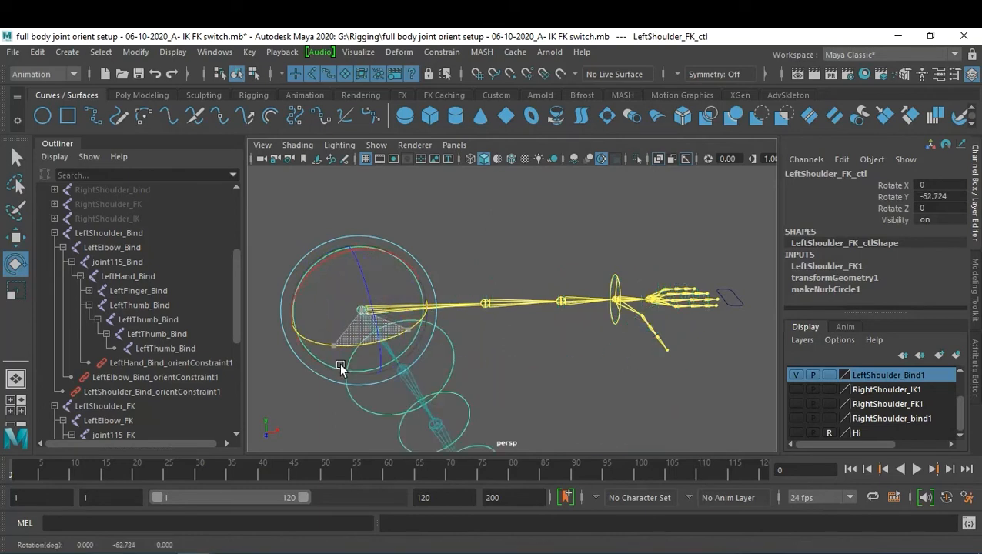
- Move the IK control LeftHandCtl to about -2.27 in X and -4.23 in Z to bend the IK arm
left_click(615, 322)
key("w")
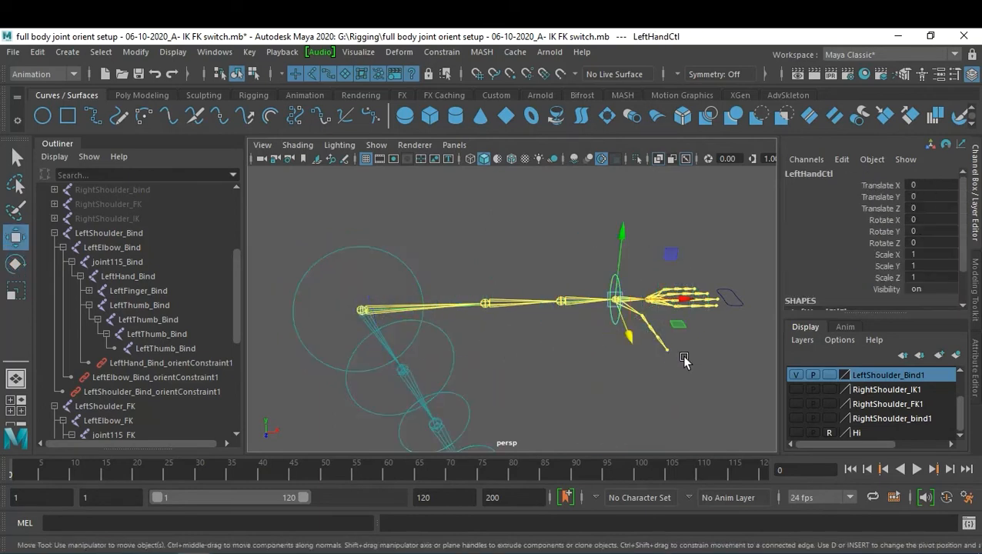
left_click_drag(705, 341, 539, 286, "alt")
left_click_drag(539, 286, 579, 318, "alt")
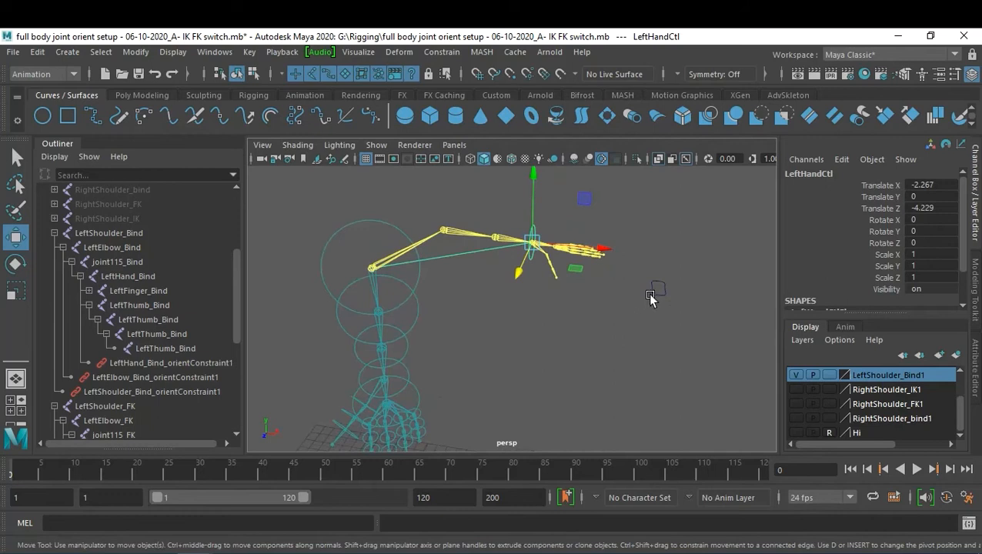
- Slide the L Arm IKFKSwitch attribute of Left_Arm_IK_FK_Switch to 5.6 to test the blend between the IK and FK poses
left_click(653, 293)
left_click(890, 185)
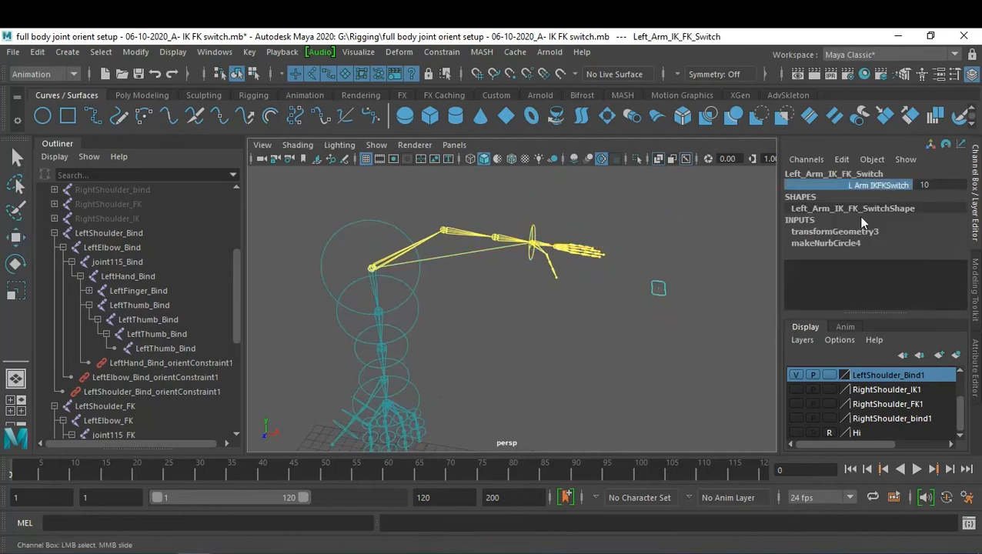
middle_click_drag(633, 323, 595, 330)
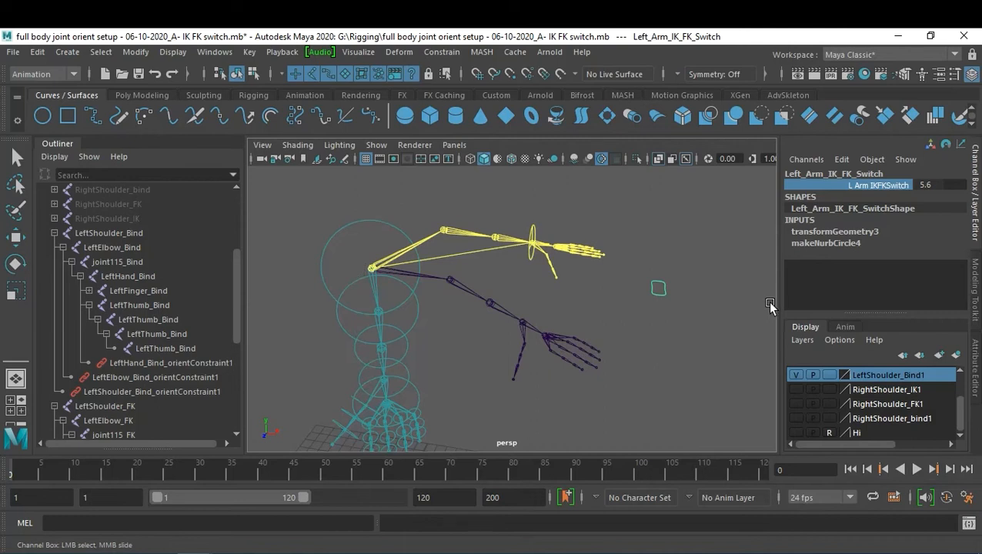
right_click_drag(554, 303, 604, 290, "alt")
left_click_drag(604, 290, 628, 299, "alt")
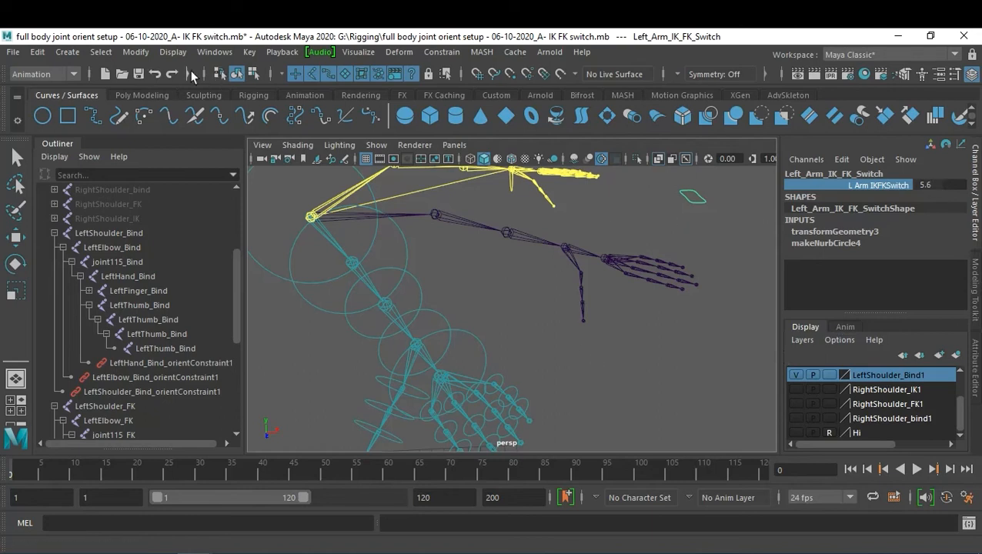
- Start a new Set Driven Key setup with Left_Arm_IK_FK_Switch loaded as the driver
left_click(248, 52)
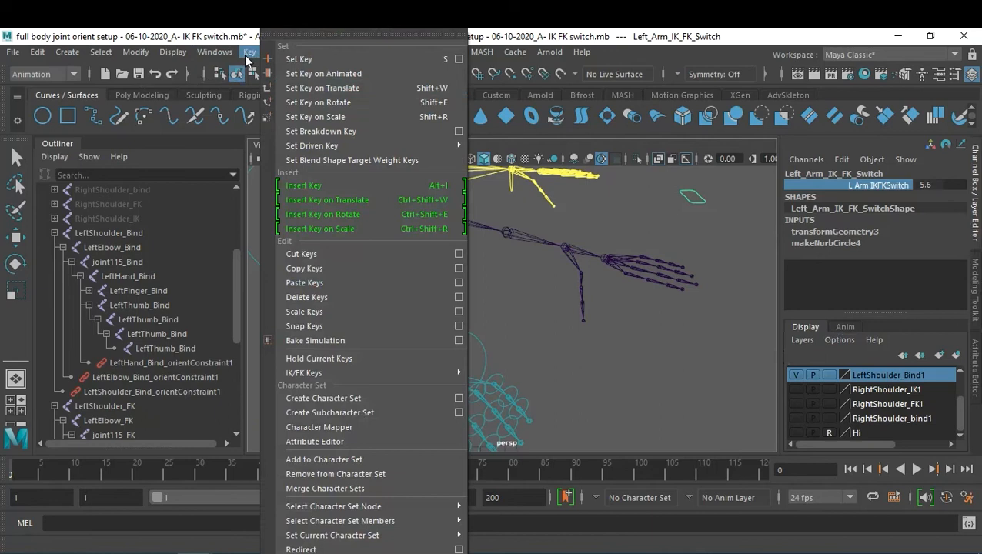
mouse_move(377, 146)
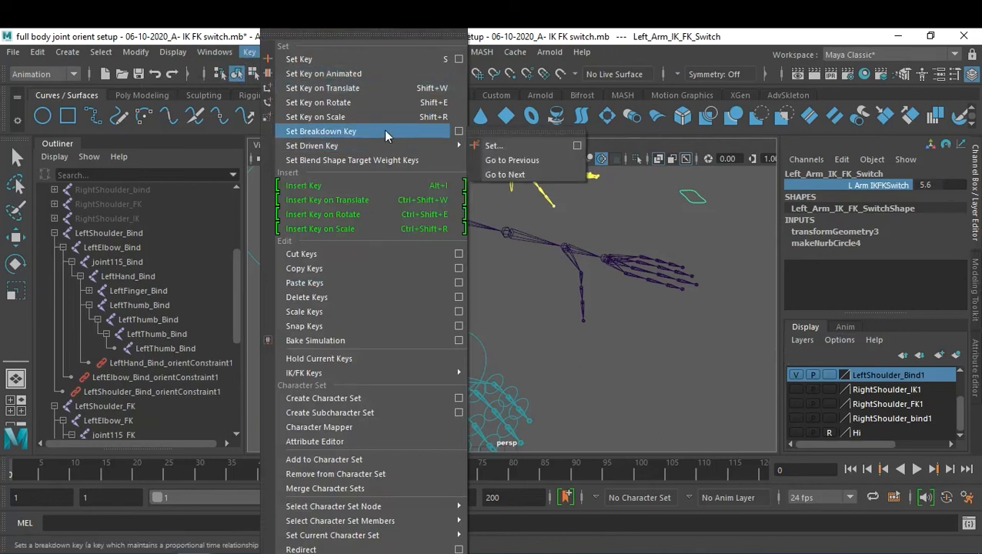
left_click(568, 145)
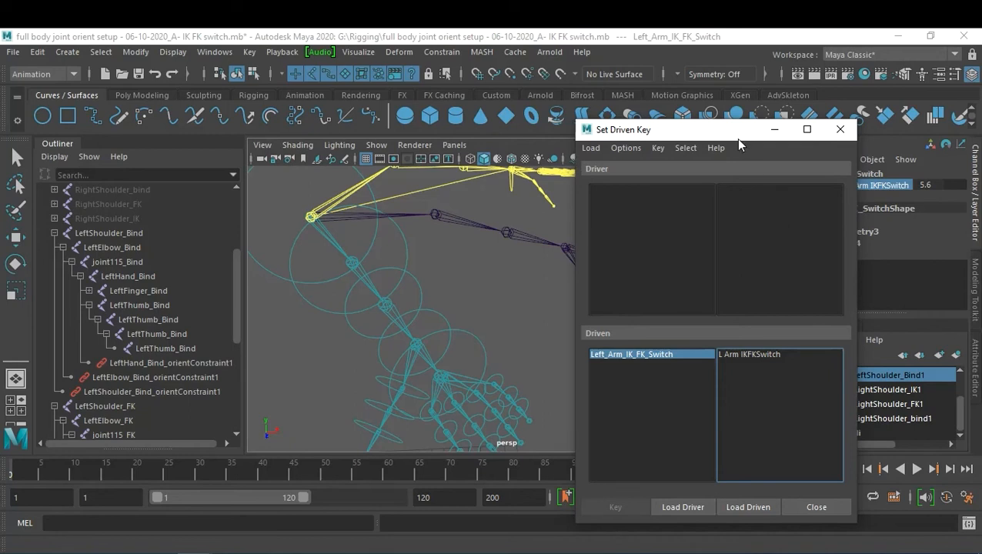
left_click_drag(736, 139, 688, 325)
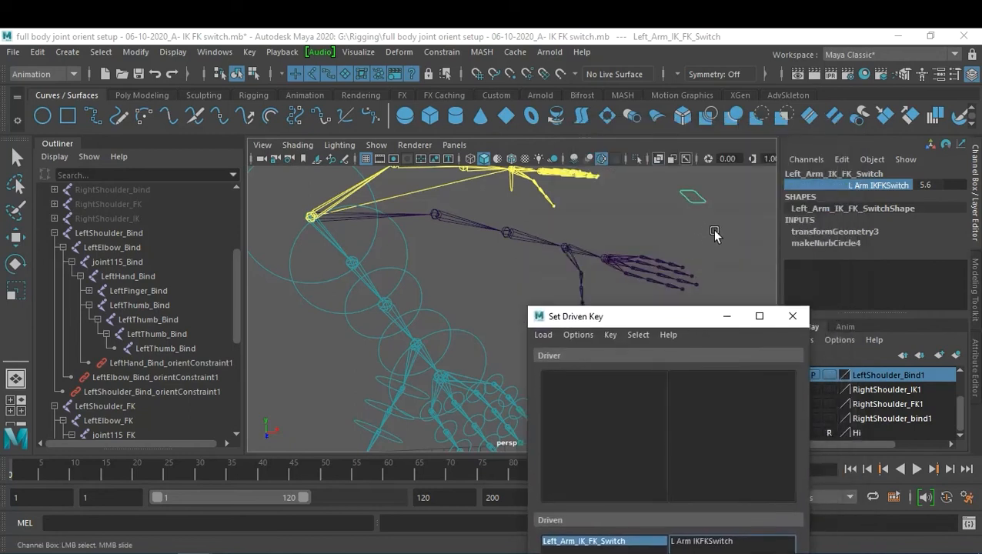
left_click_drag(684, 318, 607, 139)
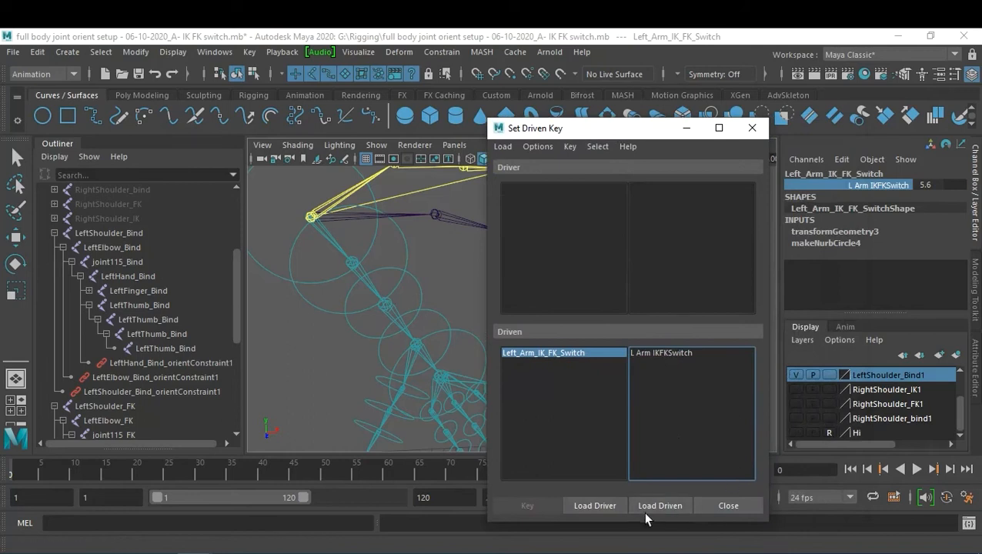
left_click(611, 506)
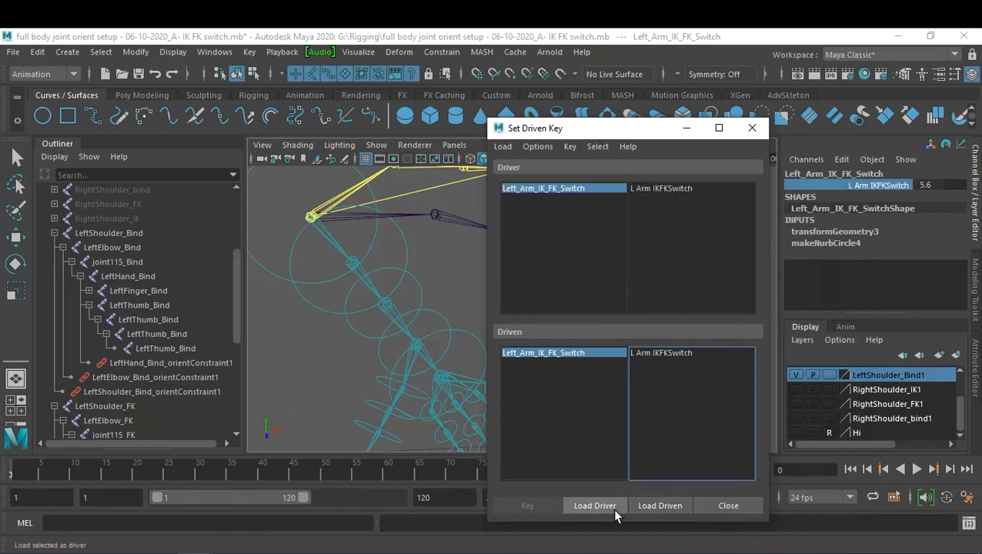
- Load the IK hand control LeftHandCtl as the driven object
left_click_drag(608, 131, 638, 243)
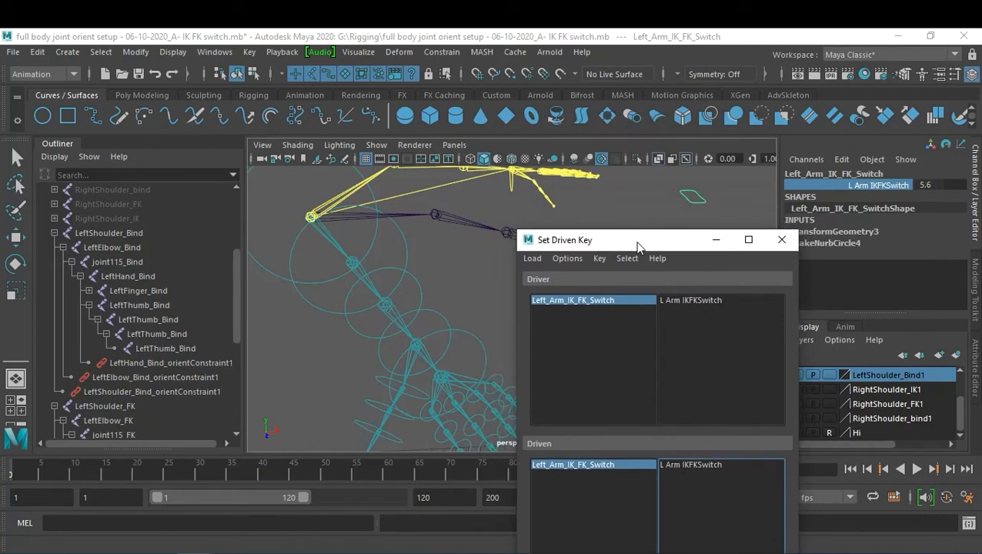
middle_click_drag(489, 201, 461, 240, "alt")
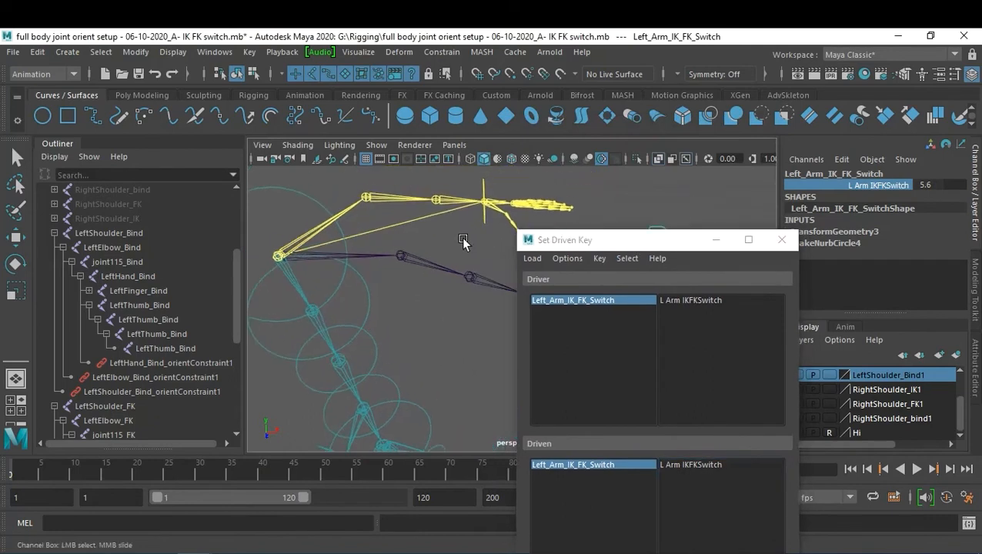
left_click(483, 219)
key("w")
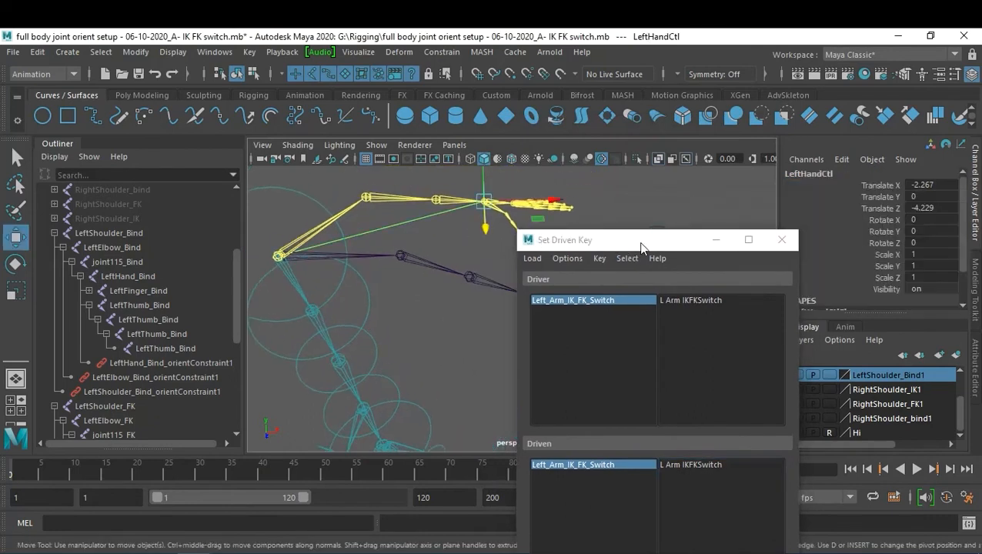
left_click_drag(642, 244, 663, 171)
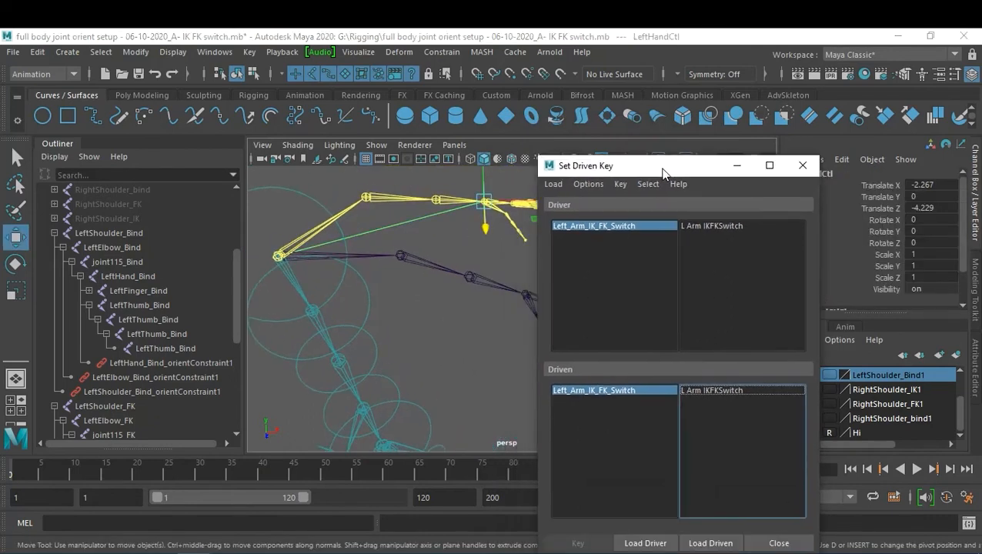
left_click(708, 542)
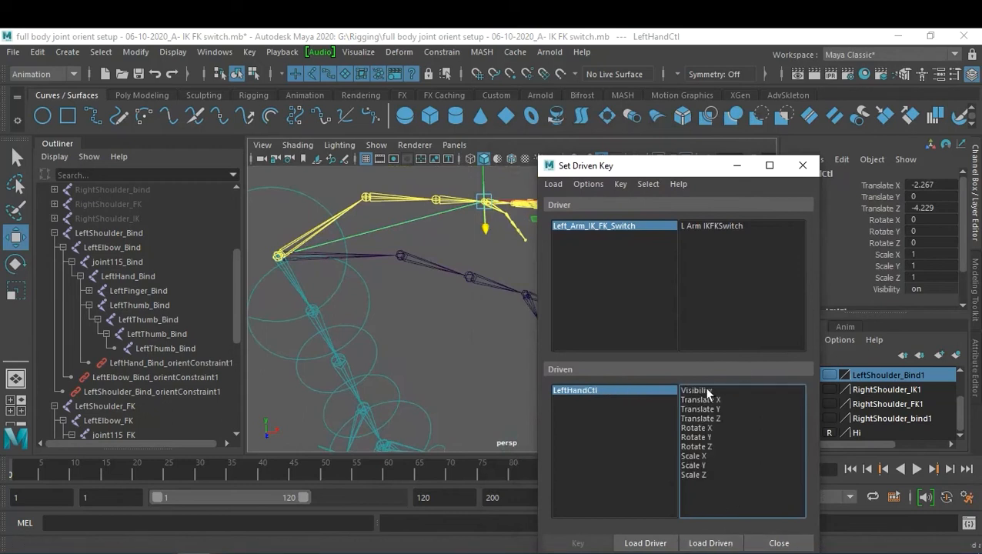
- Set the L Arm IKFKSwitch attribute of the driver Left_Arm_IK_FK_Switch to 0
left_click(628, 226)
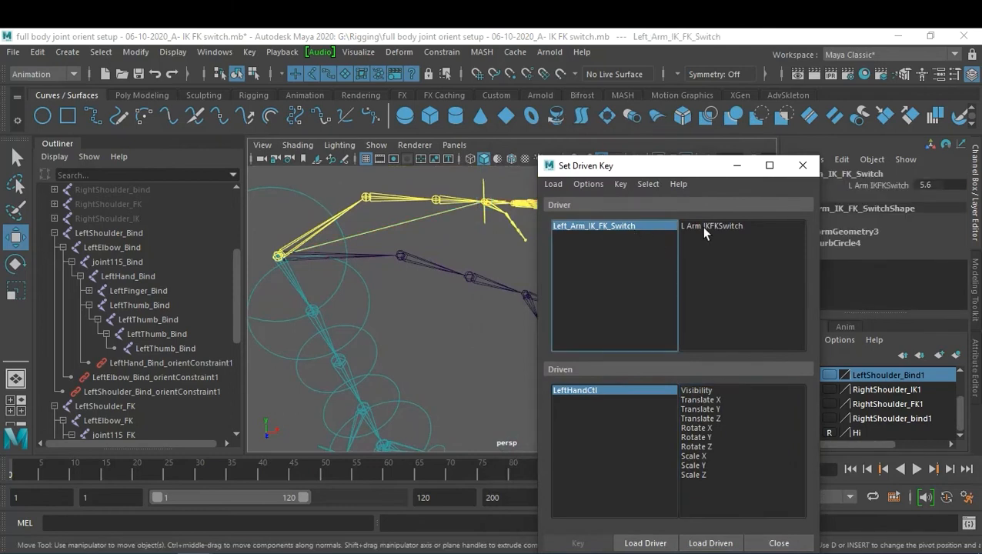
left_click(942, 186)
type("0")
key("Return")
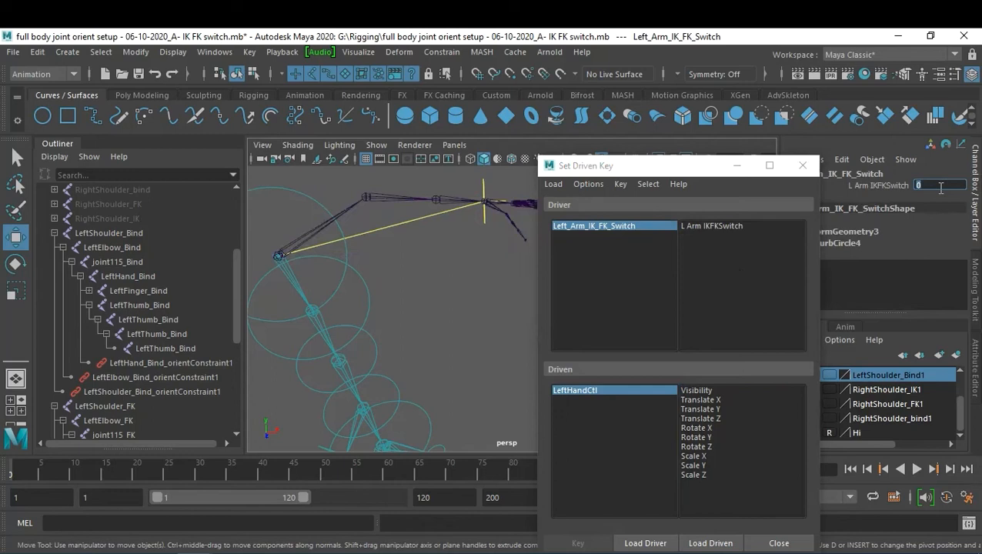
left_click(940, 187)
- Key LeftHandCtl's Visibility as on, driven by the L Arm IKFKSwitch attribute of Left_Arm_IK_FK_Switch at 0
left_click(716, 392)
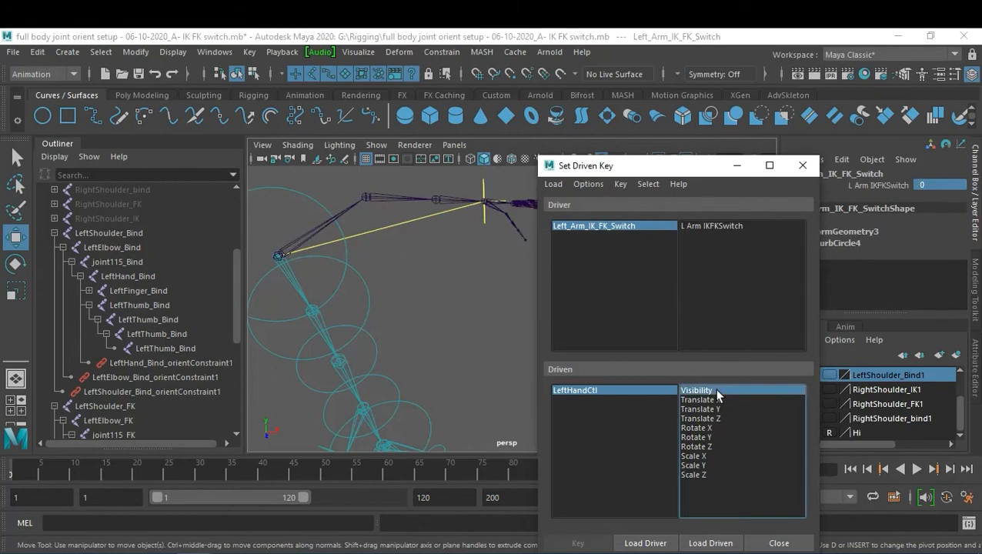
left_click(575, 390)
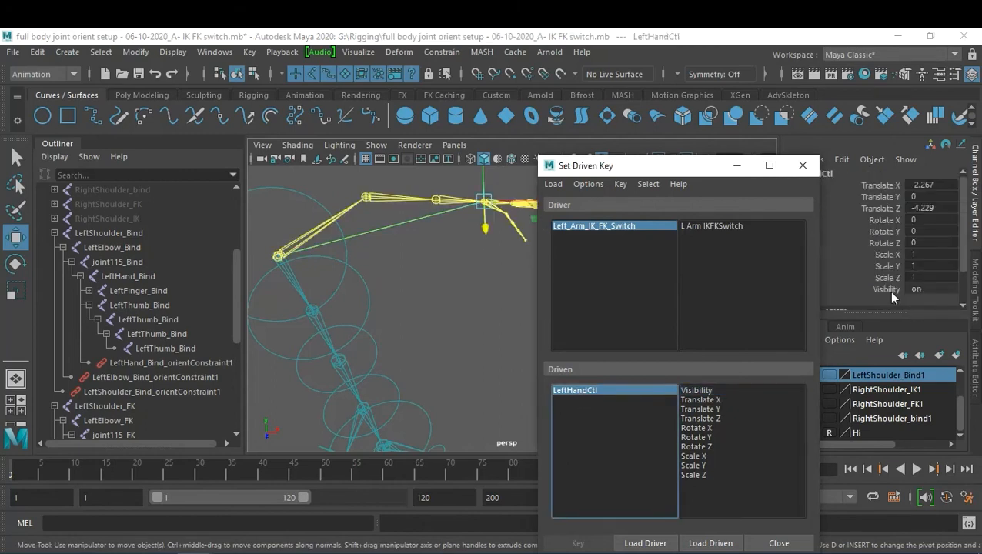
left_click(702, 391)
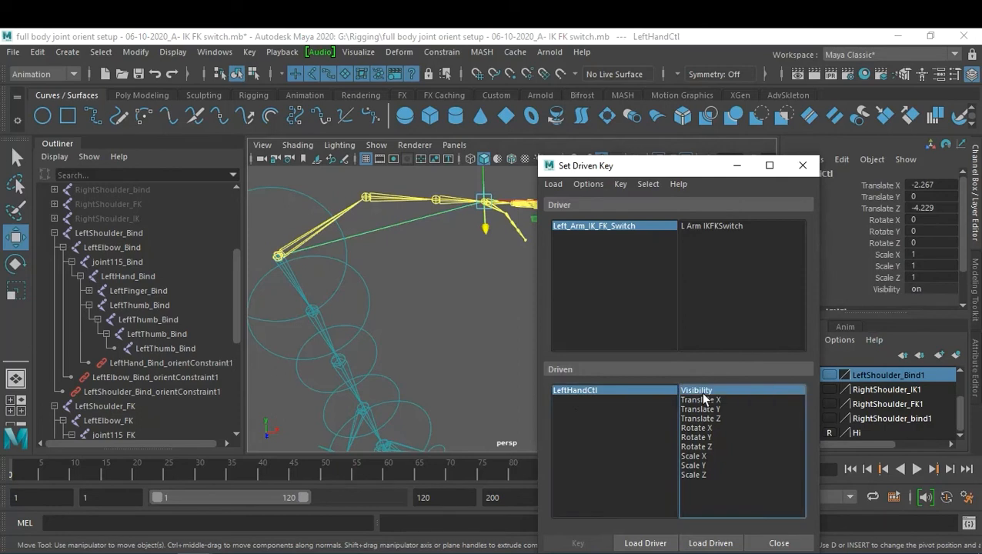
left_click(663, 225)
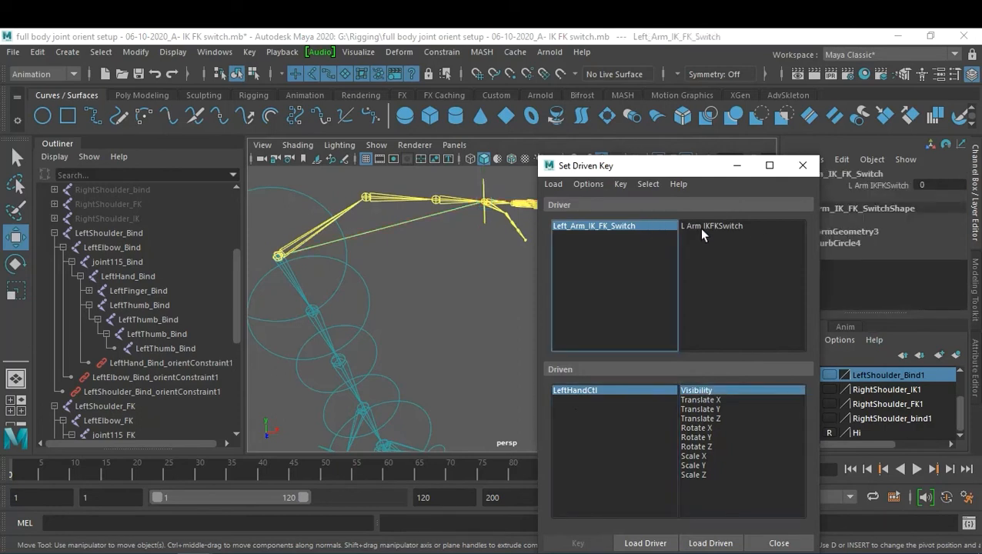
left_click(701, 227)
left_click(588, 391)
left_click(703, 390)
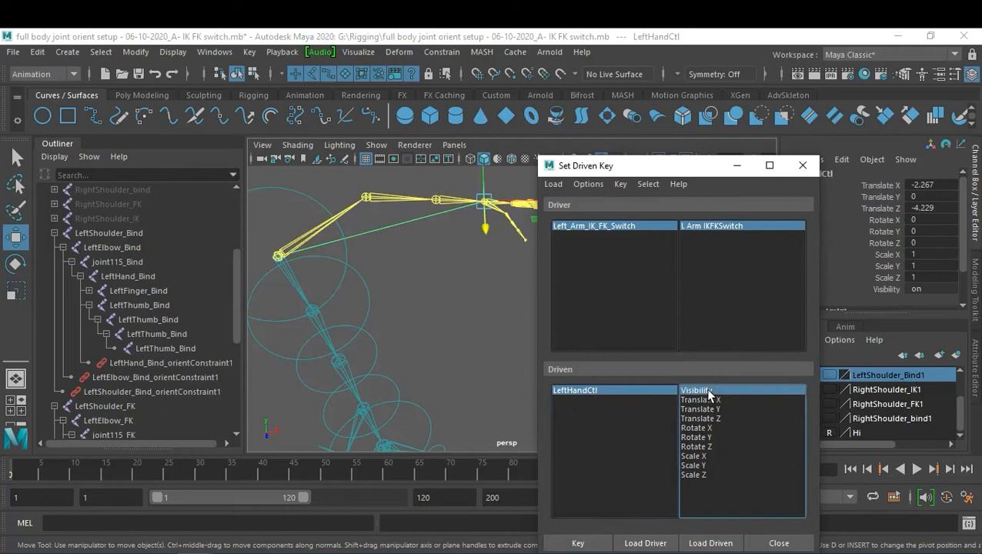
left_click(577, 543)
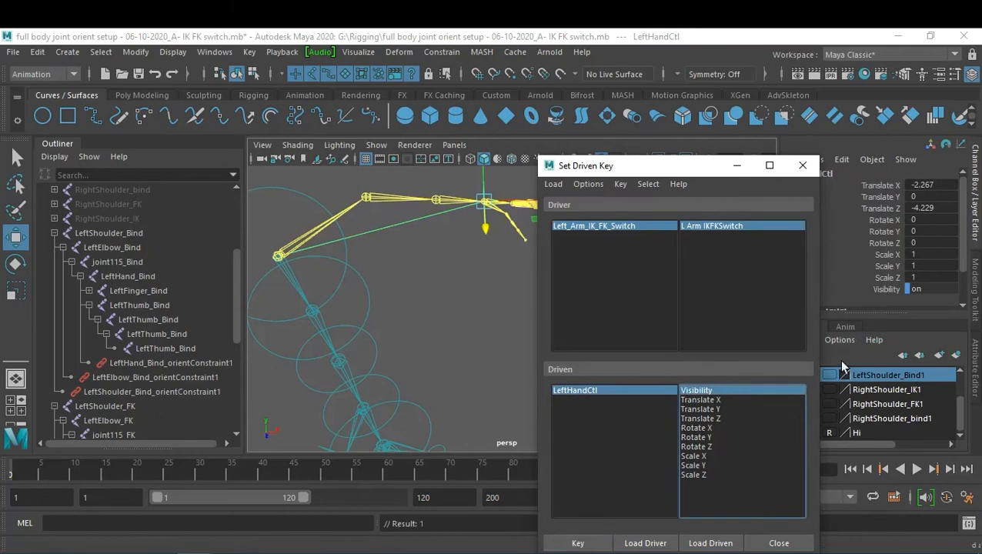
- Slide the L Arm IKFKSwitch attribute of the driver, set LeftHandCtl's Visibility to off and key it as driven
left_click(645, 226)
left_click(881, 185)
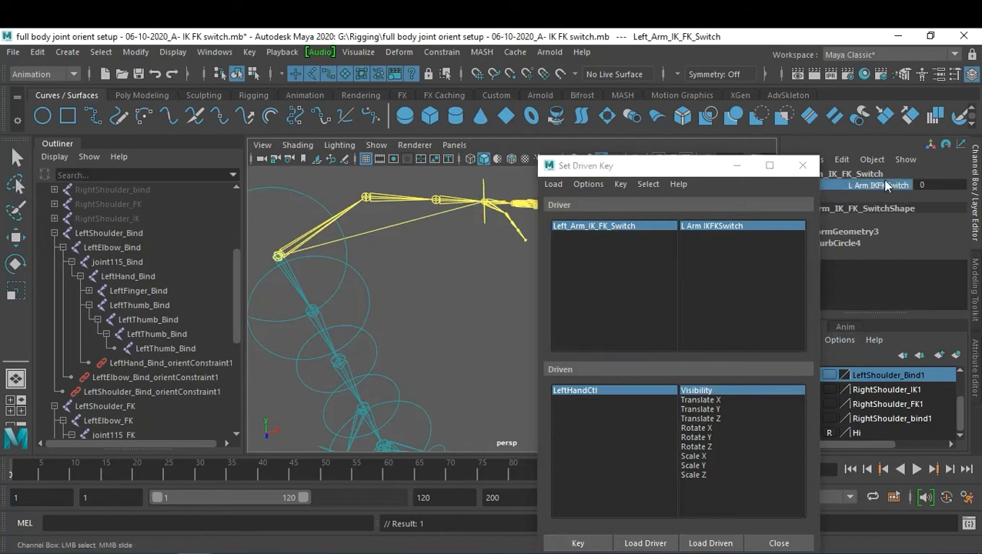
middle_click_drag(396, 256, 493, 243)
left_click(646, 390)
key("w")
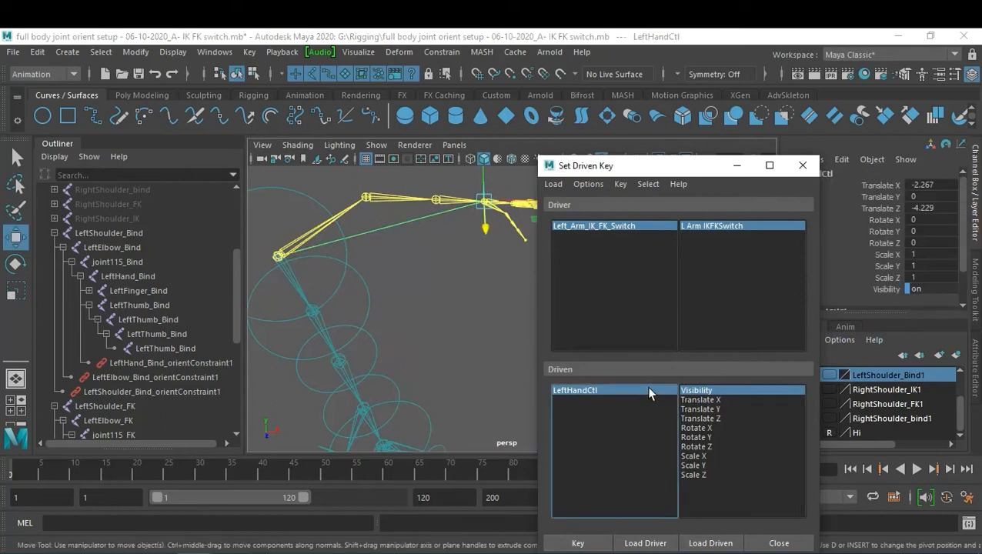
left_click(700, 391)
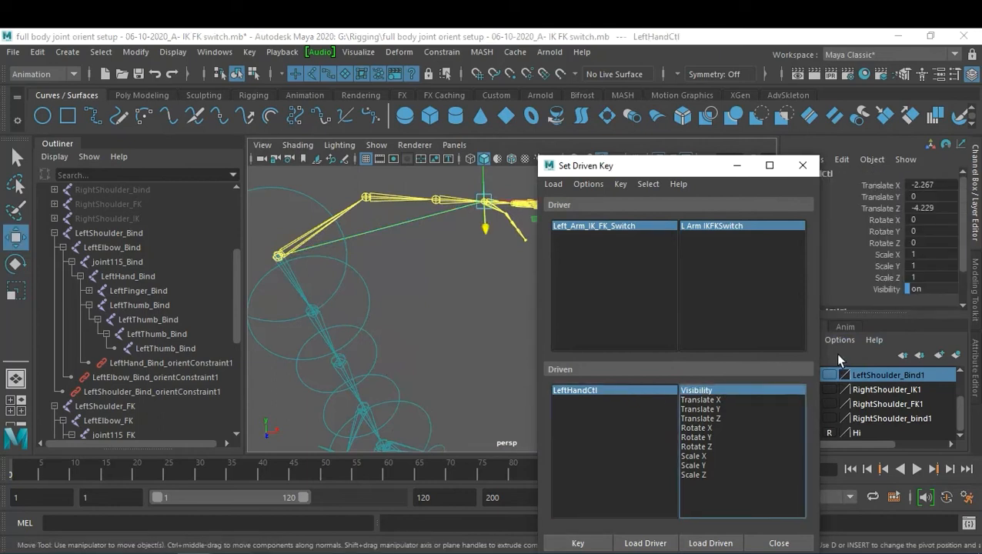
left_click(931, 288)
type("off")
key("Return")
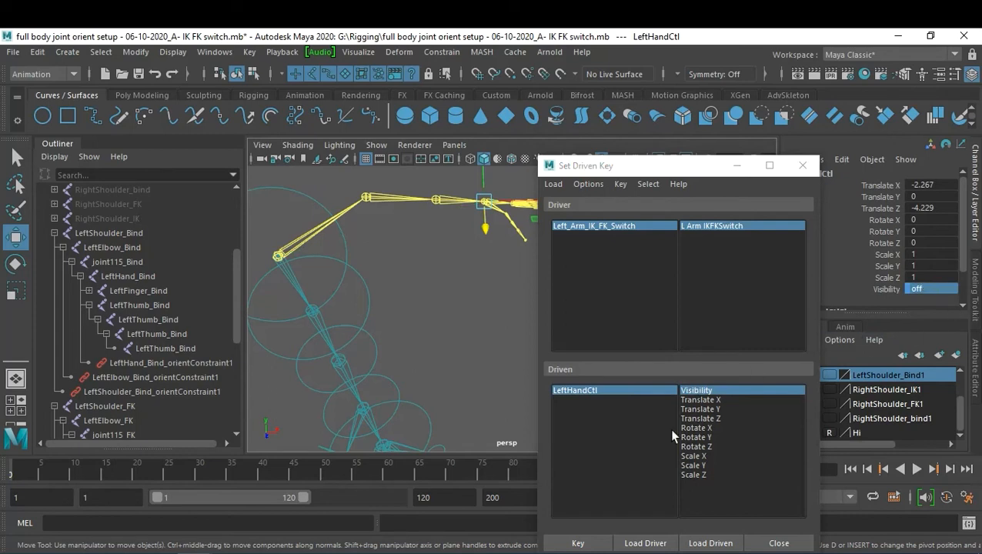
left_click(590, 546)
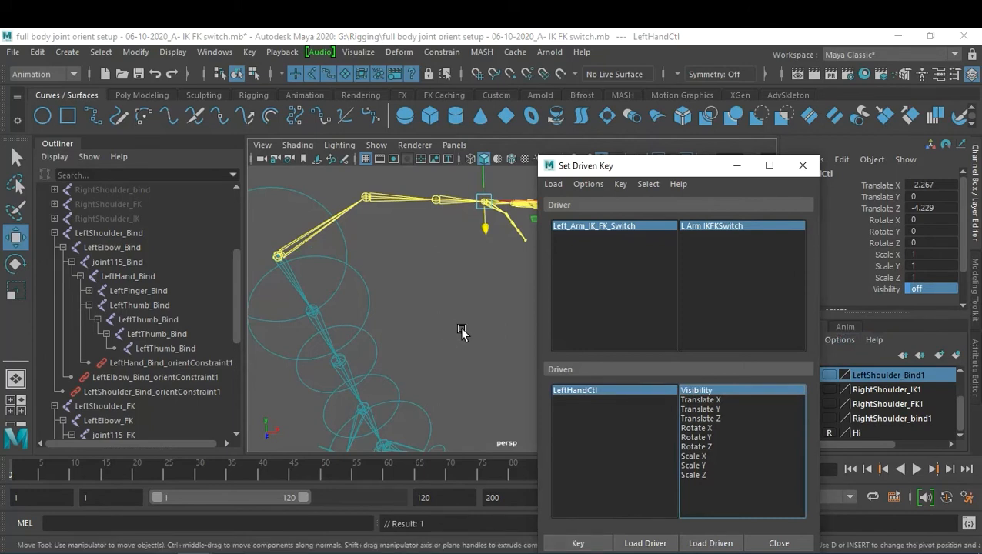
left_click_drag(420, 327, 392, 292, "alt")
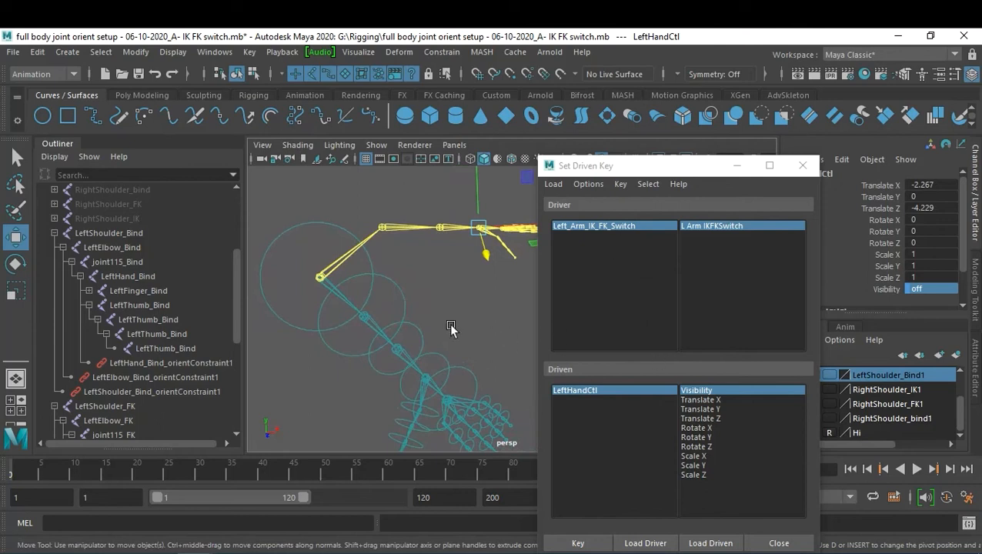
left_click(375, 269)
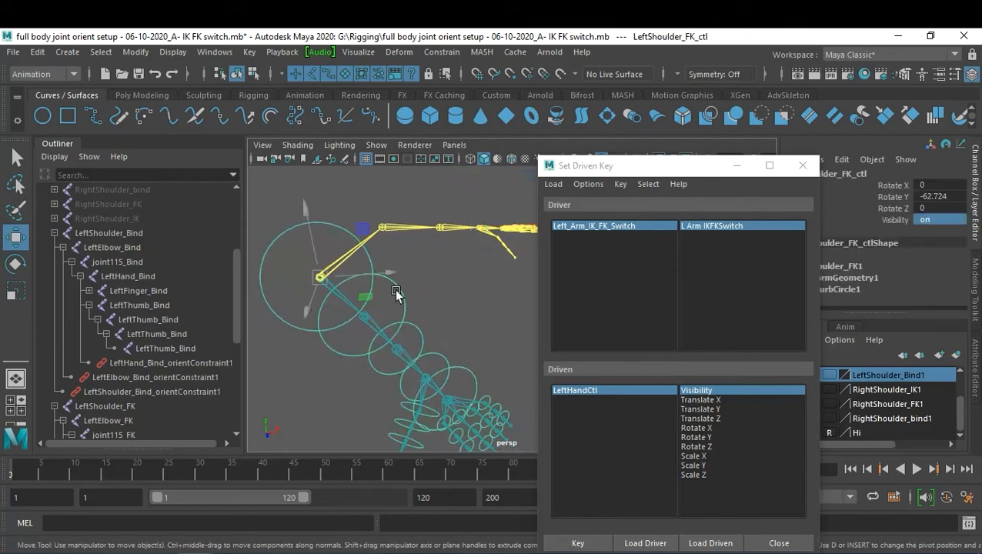
key("q")
left_click(403, 297, "shift")
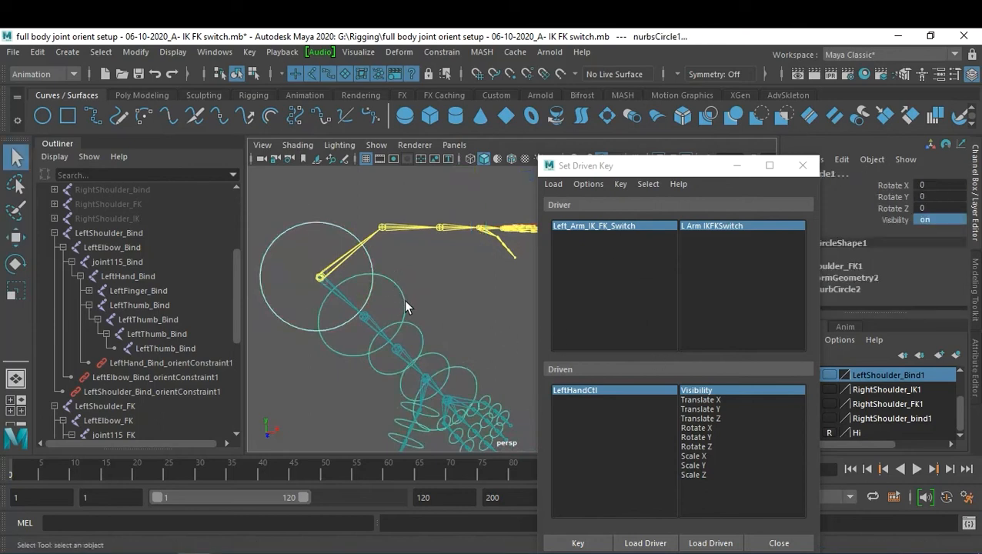
left_click(419, 330, "shift")
left_click(444, 355, "shift")
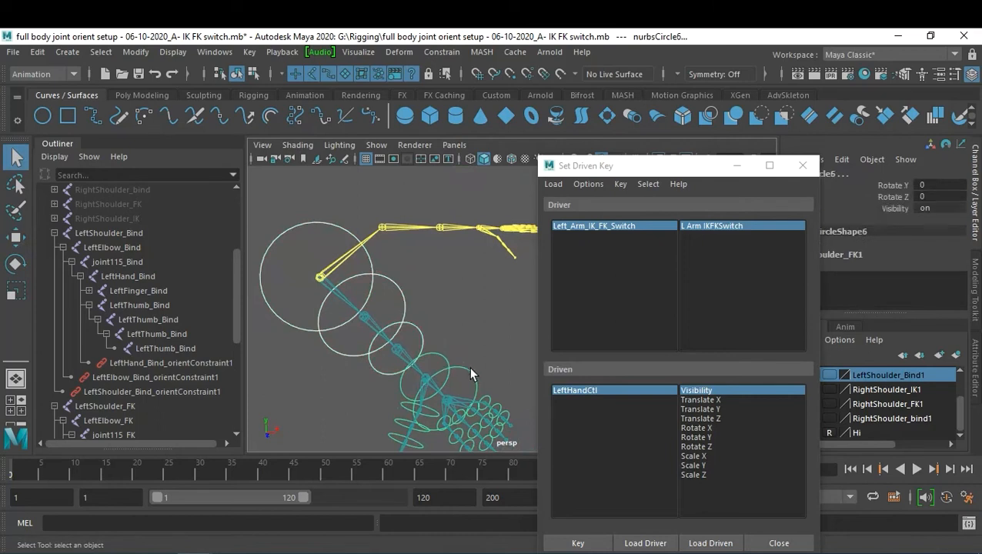
left_click(470, 367, "shift")
left_click_drag(435, 387, 458, 362, "alt")
middle_click_drag(458, 361, 385, 330, "alt")
left_click_drag(385, 330, 424, 335, "alt")
middle_click_drag(423, 336, 384, 322, "alt")
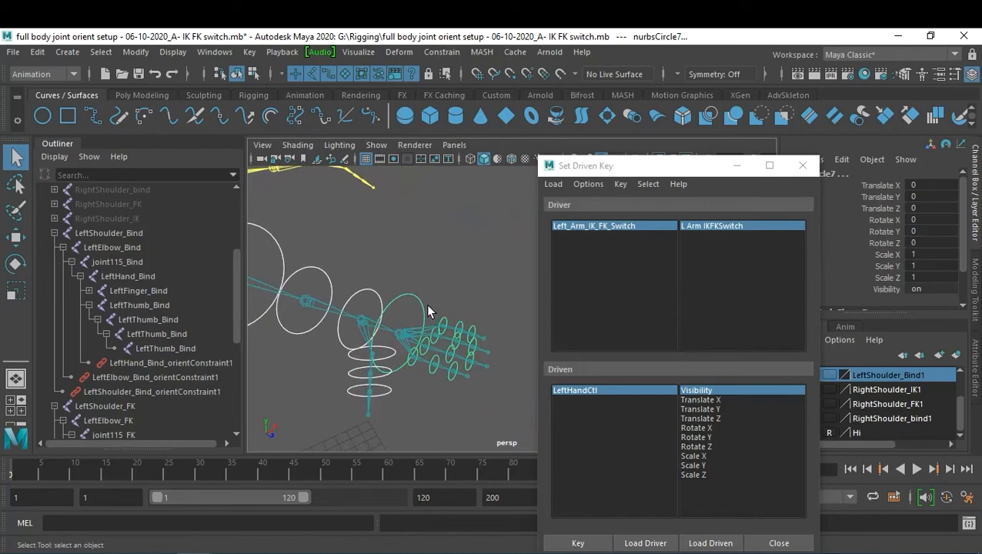
middle_click_drag(427, 346, 431, 326, "alt")
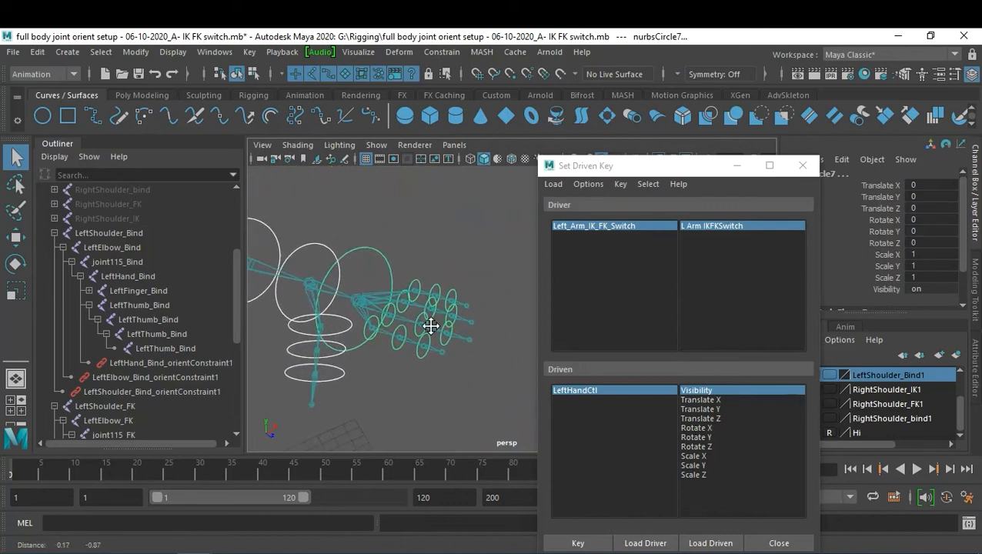
left_click(383, 258)
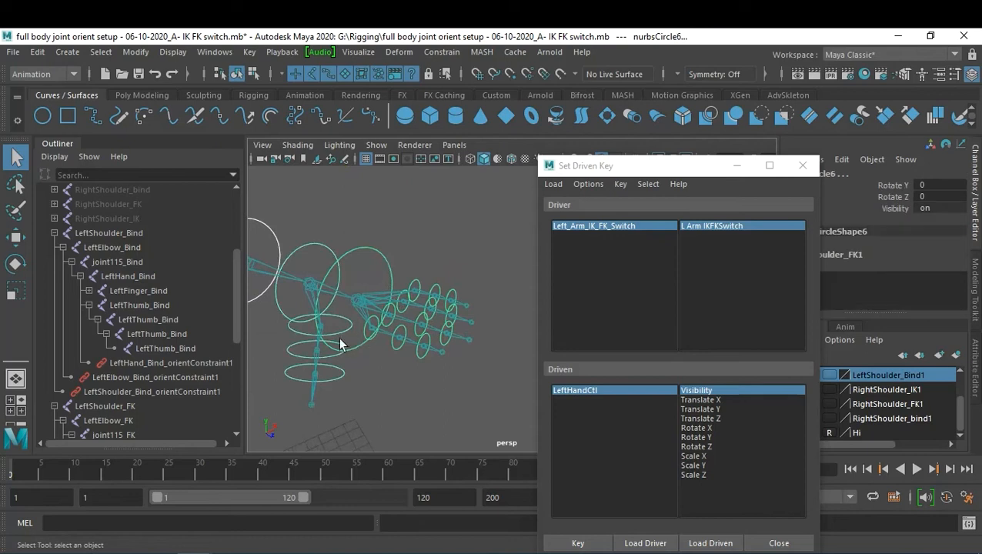
left_click(300, 337)
left_click(348, 393)
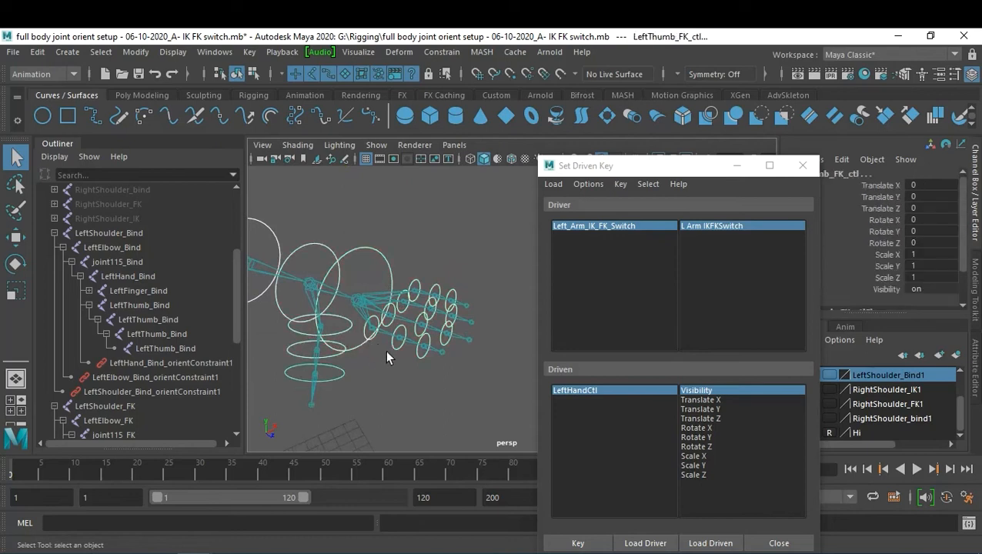
left_click(401, 399)
- Load the left arm's FK controls LeftShoulder_FK_ctl, nurbsCircle1, nurbsCircle5 and nurbsCircle6 as the driven objects
left_click_drag(401, 400, 320, 337, "alt")
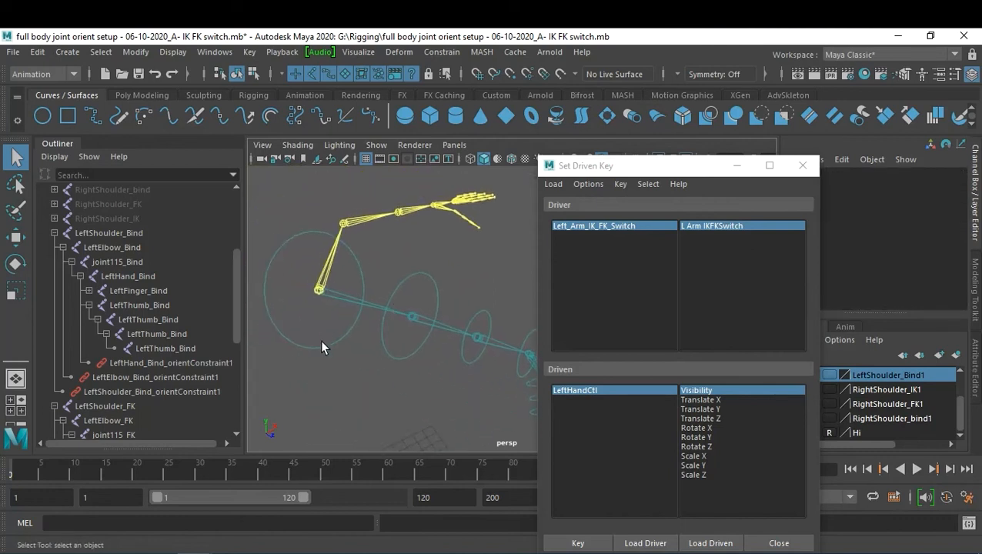
left_click(319, 345)
left_click(388, 356)
middle_click_drag(464, 368, 345, 360, "alt")
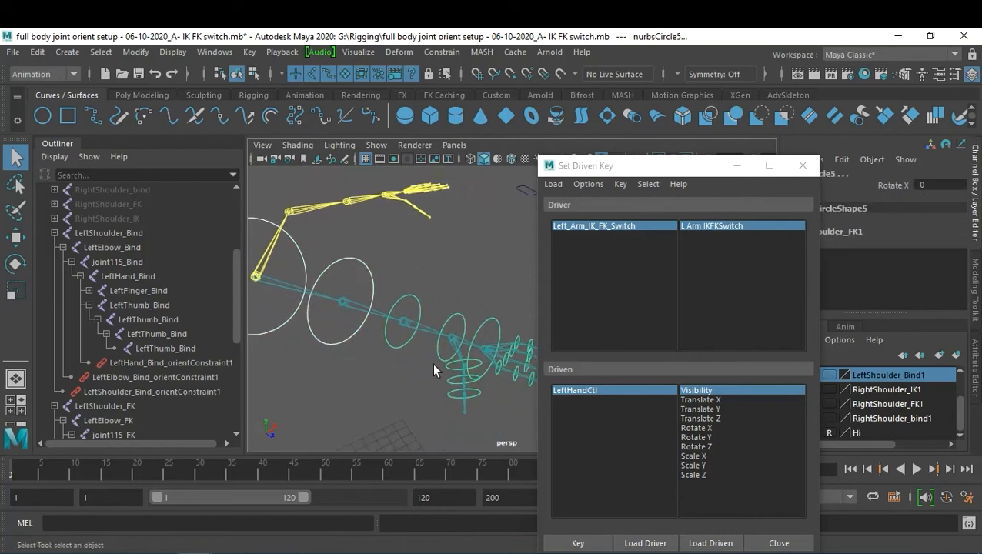
left_click(438, 356)
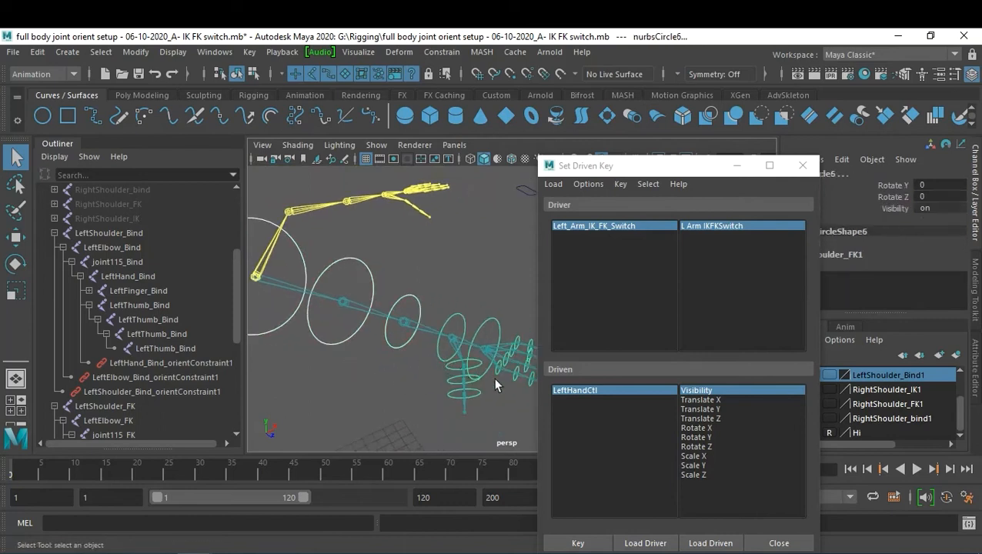
left_click(704, 543)
- Check each driven FK control's attribute list for a keyable Visibility attribute
left_click(588, 389)
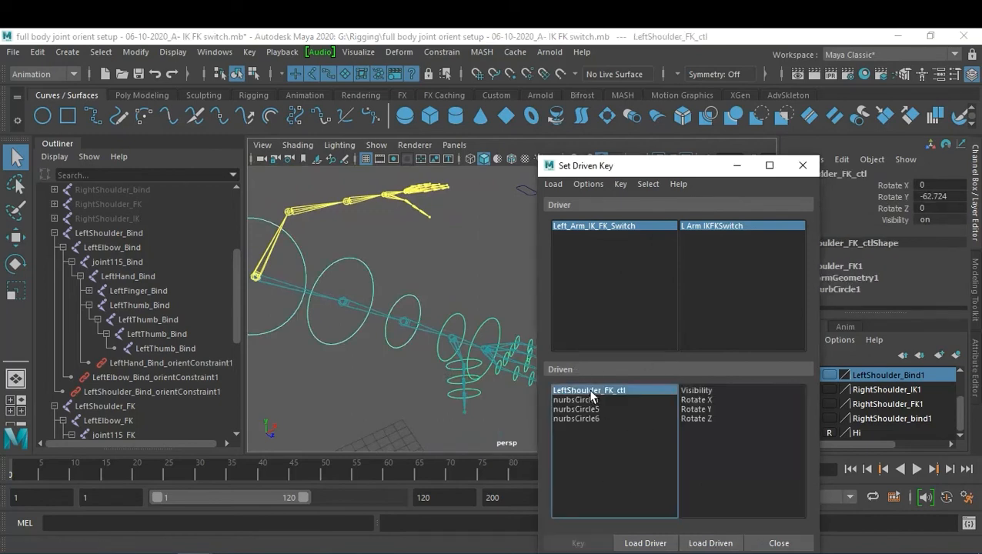
left_click(586, 409)
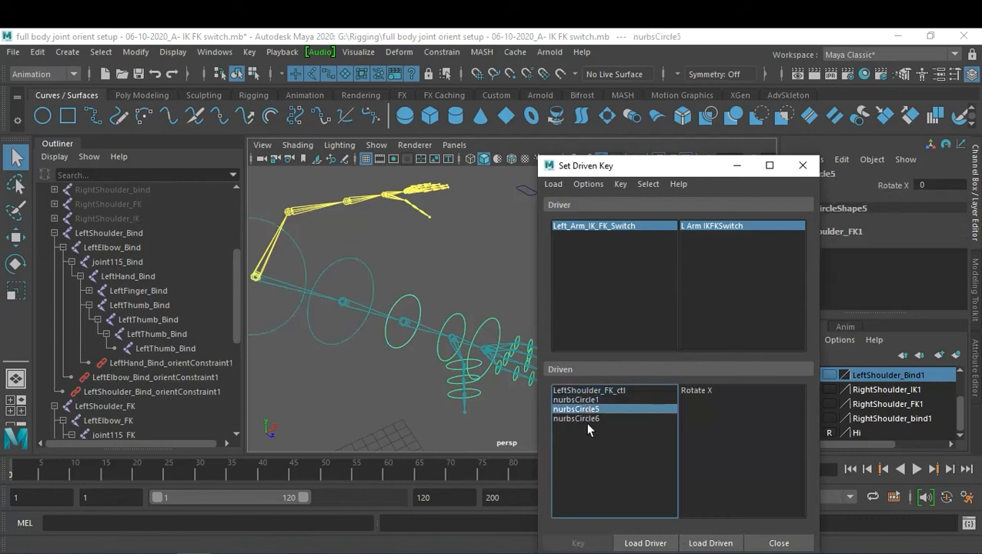
left_click(585, 419)
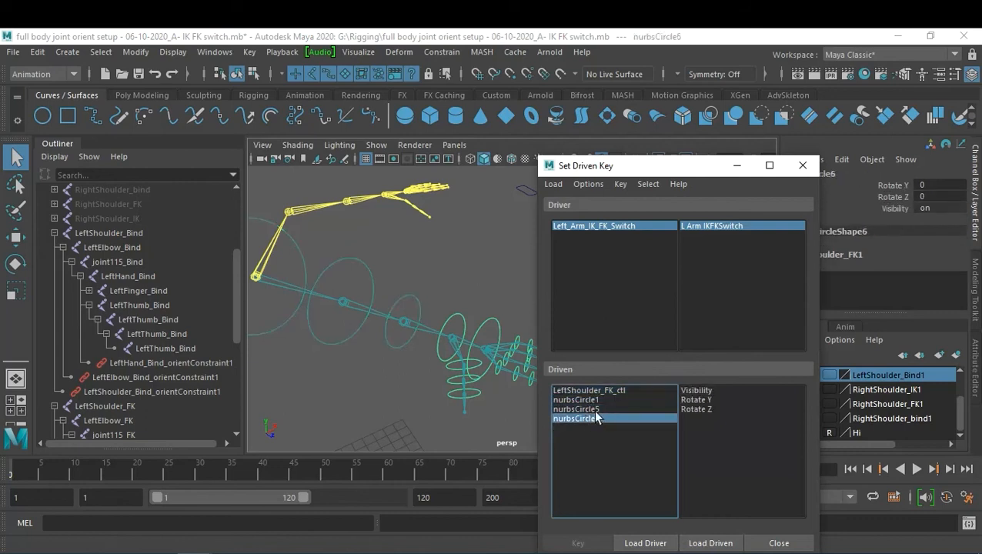
left_click(586, 408)
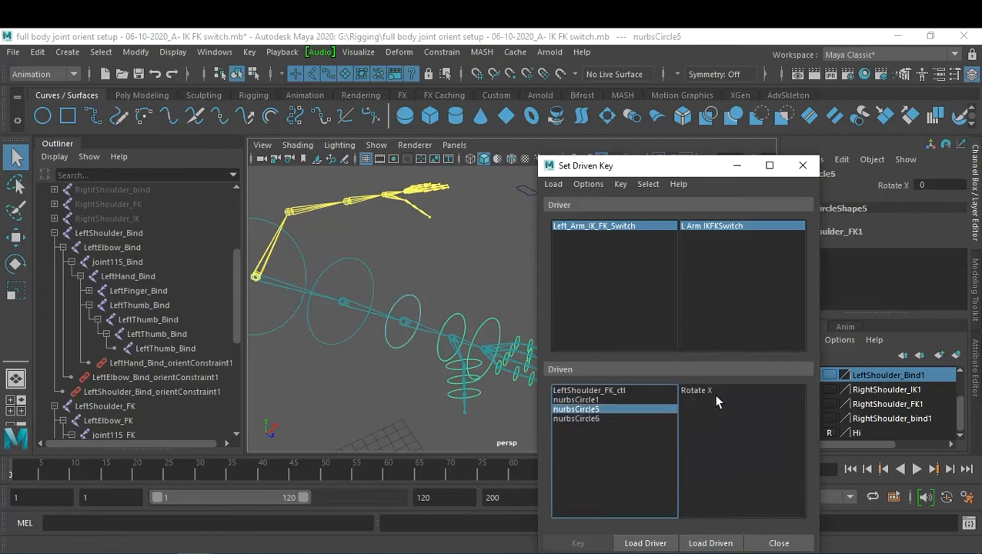
left_click(625, 399)
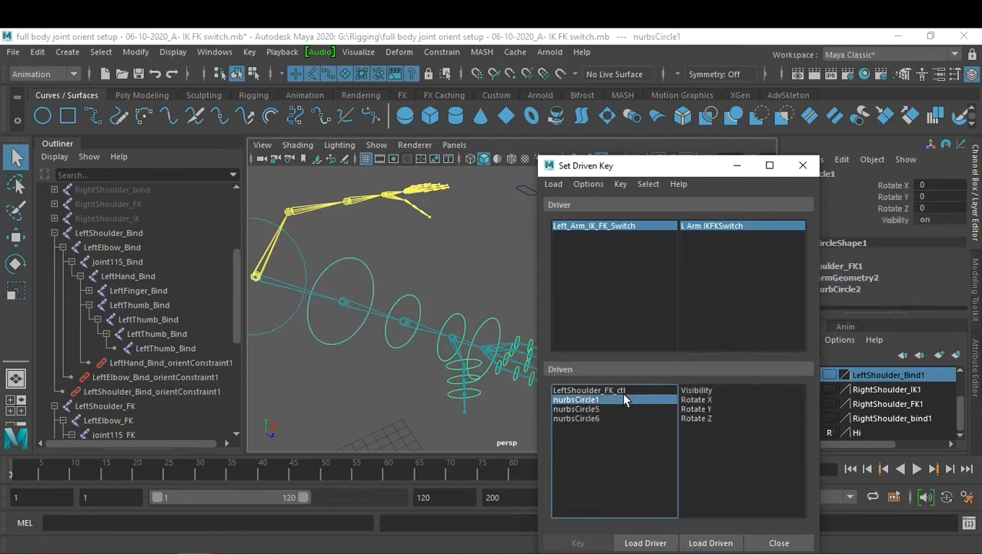
left_click(597, 390)
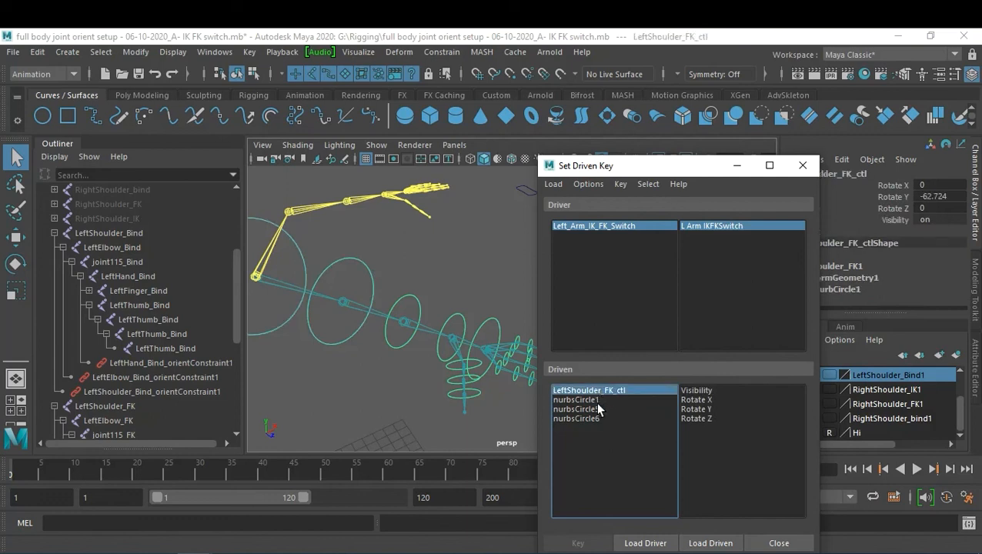
left_click(598, 408)
left_click(589, 419)
left_click(592, 409)
left_click(593, 400)
left_click(594, 418)
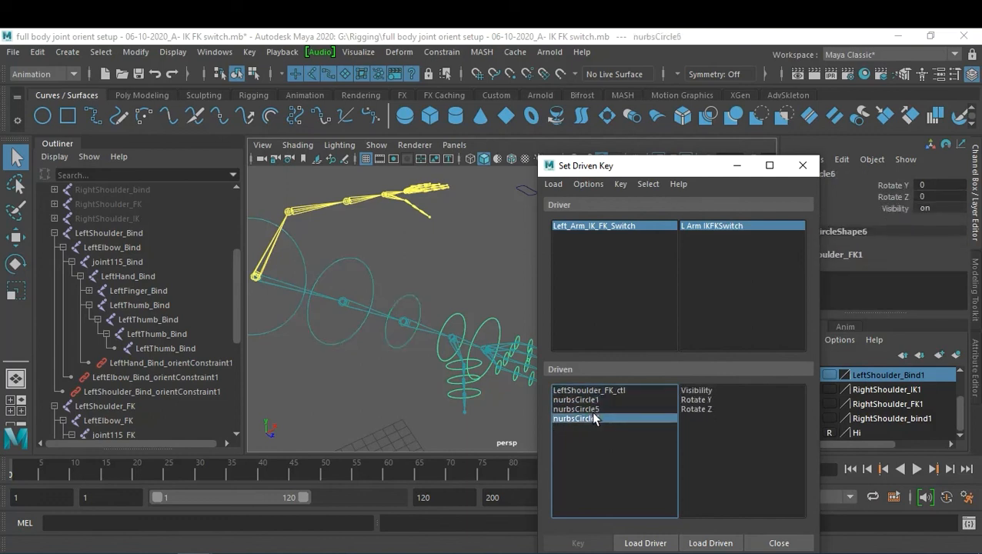
- Make nurbsCircle5's hidden Visibility attribute keyable through Channel Control
left_click(590, 408)
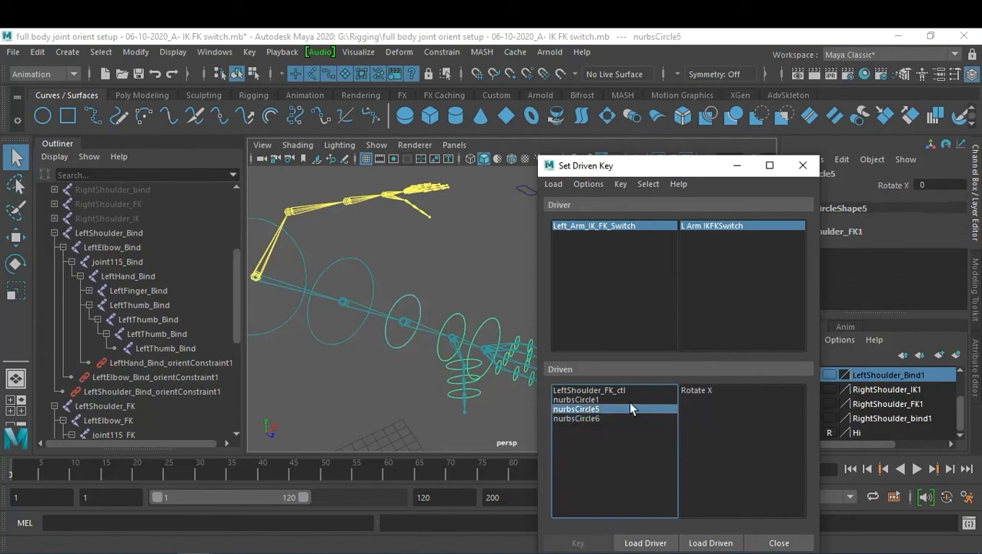
left_click_drag(703, 172, 657, 161)
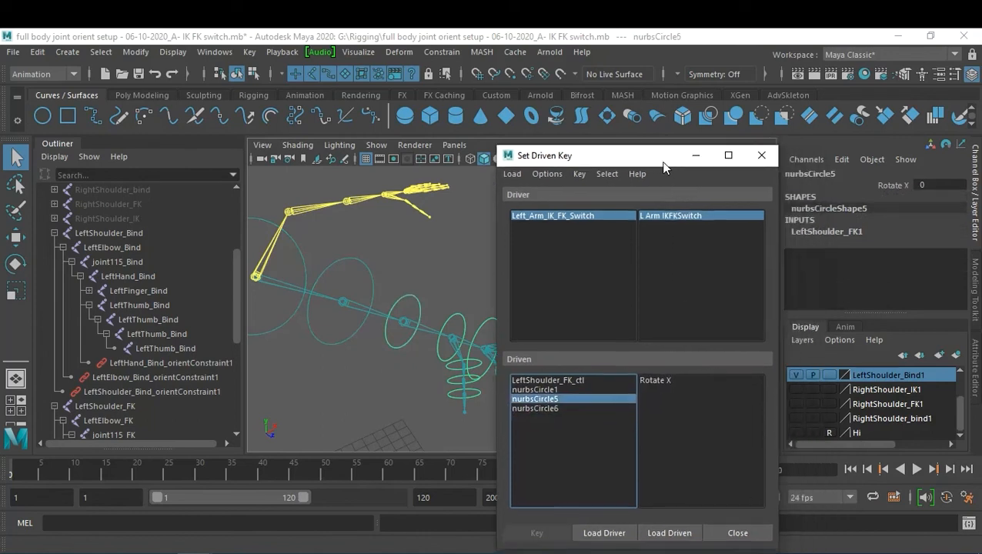
left_click(840, 160)
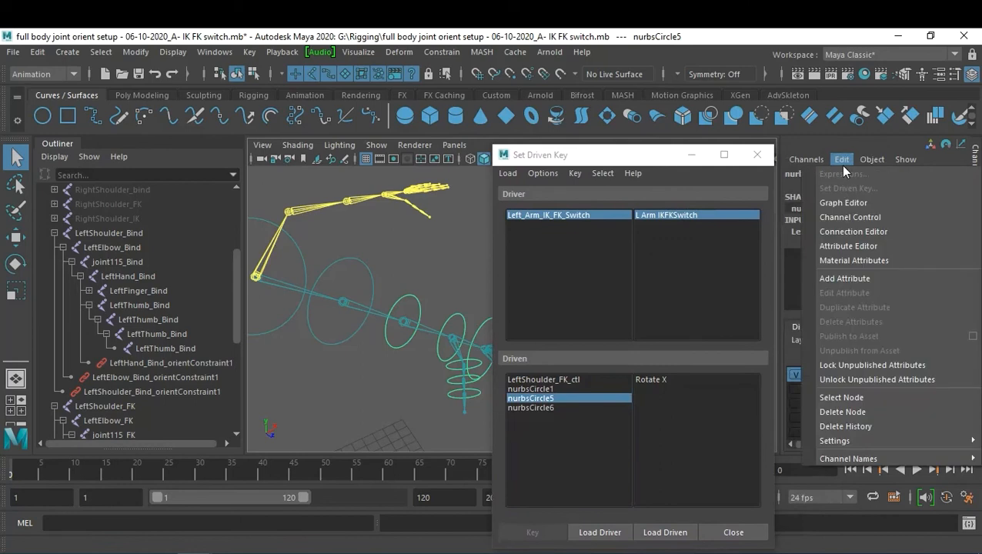
left_click(885, 215)
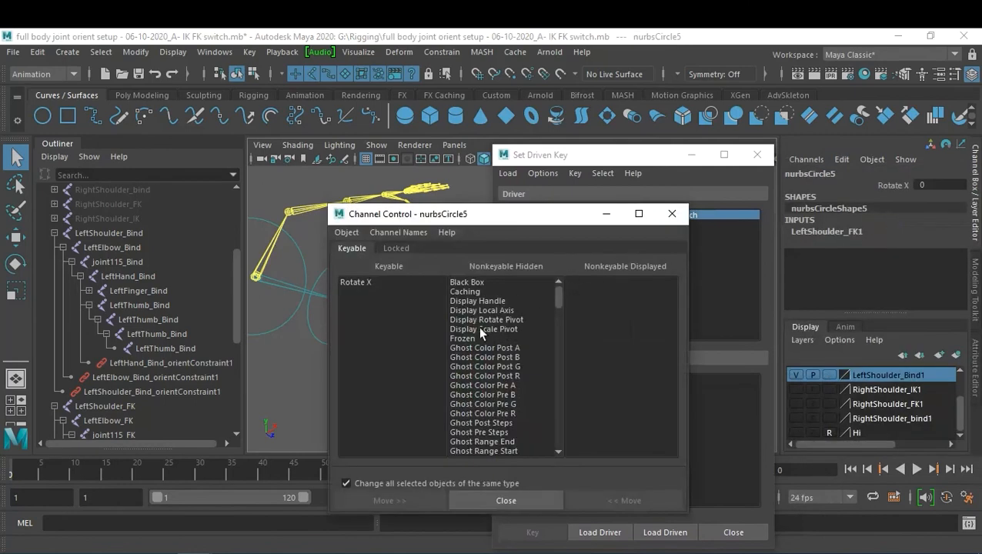
left_click_drag(557, 300, 555, 435)
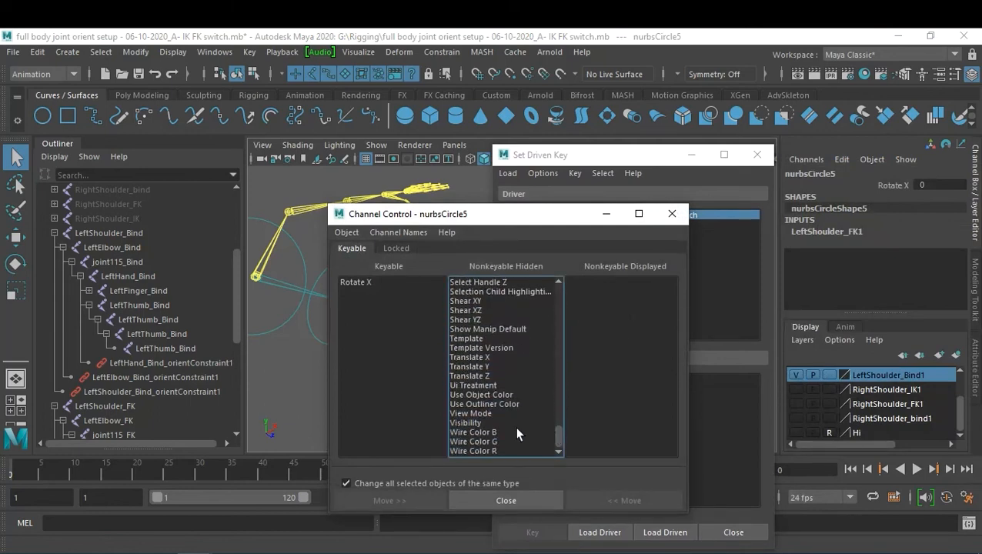
left_click(476, 423)
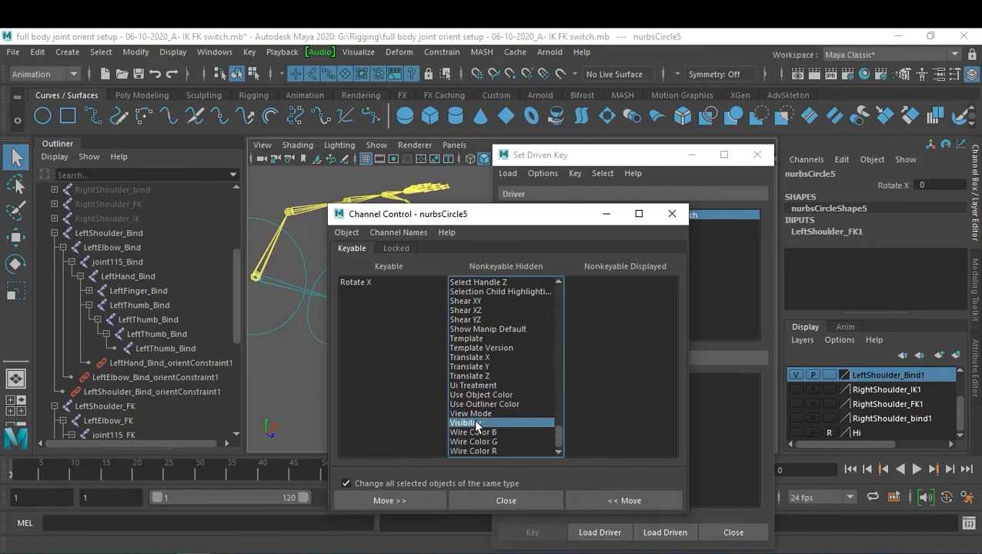
left_click(605, 501)
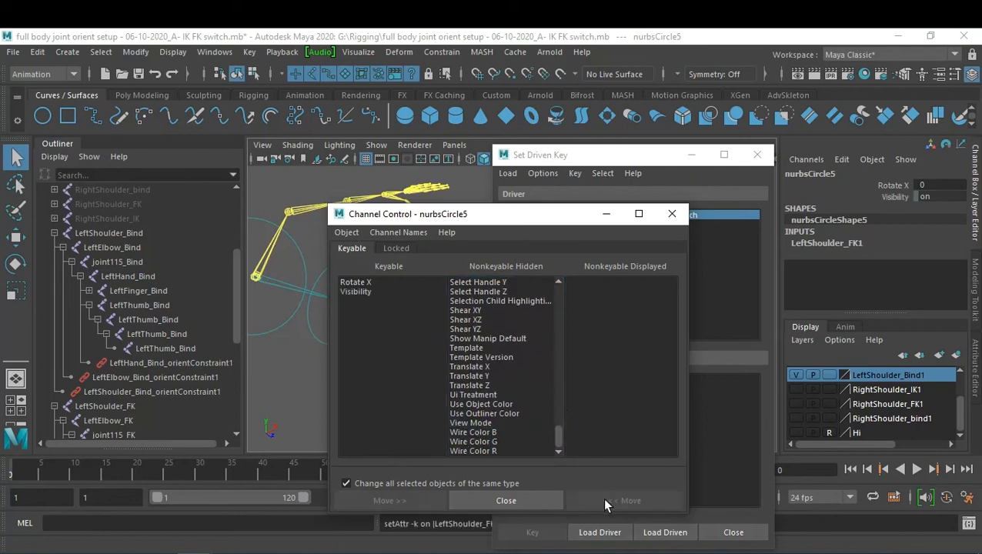
- Unlock nurbsCircle5's Visibility channel and close the Channel Control window
right_click(889, 195)
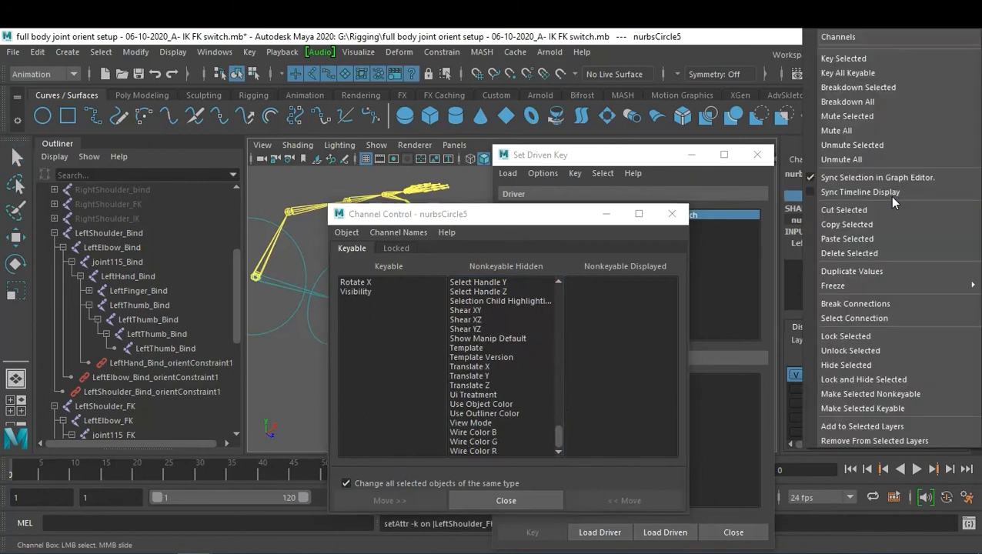
left_click(876, 352)
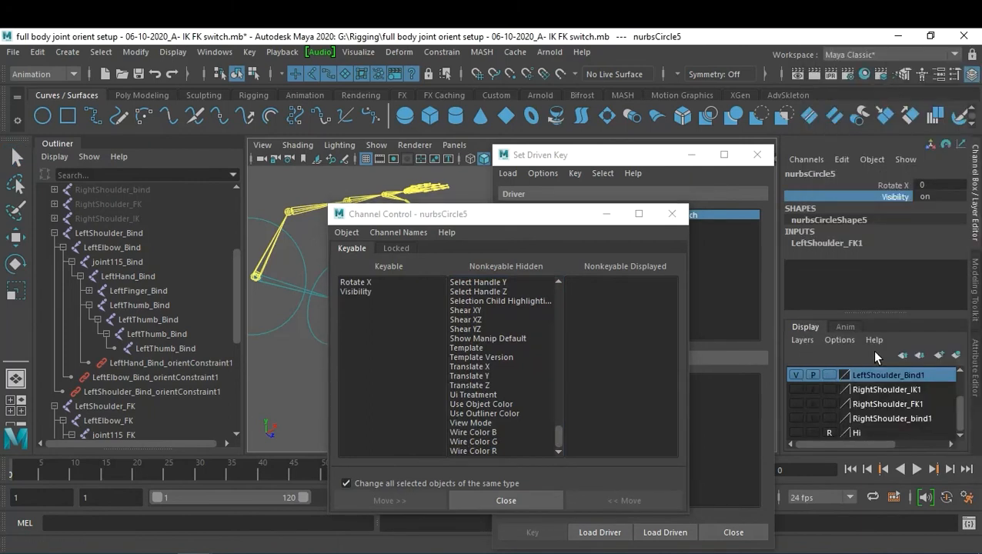
left_click(605, 214)
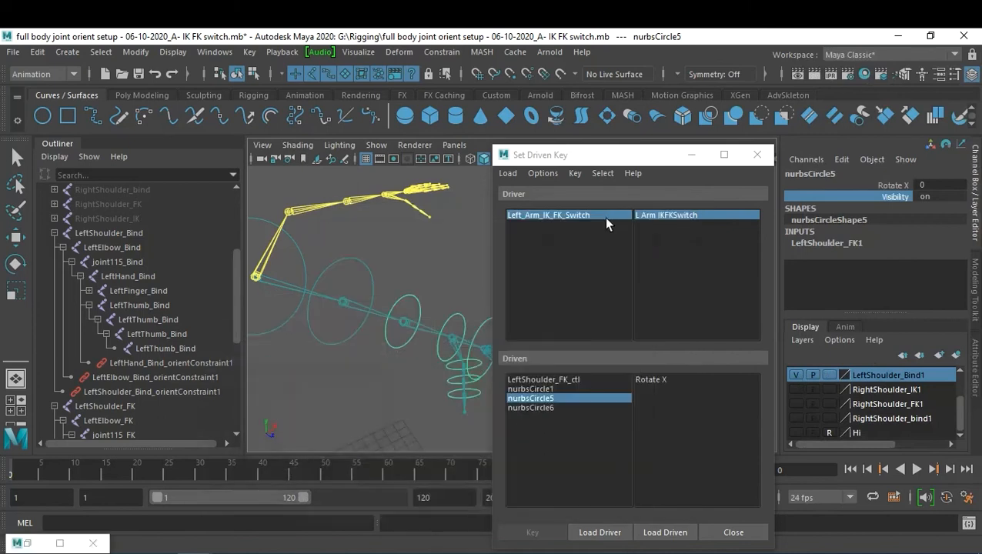
left_click(93, 543)
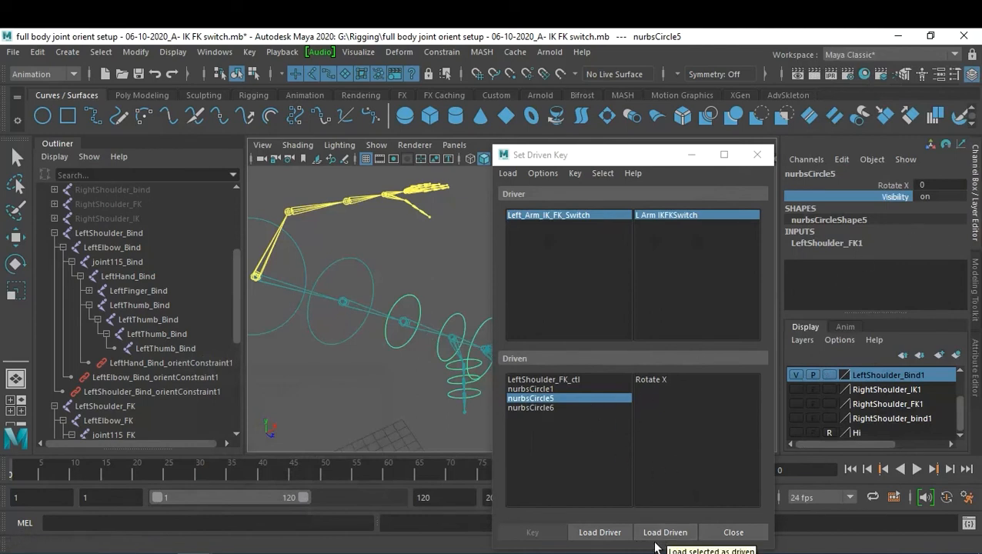
- Reload LeftShoulder_FK_ctl, nurbsCircle1, nurbsCircle5 and nurbsCircle6 as the driven objects and check that each one lists Visibility
left_click(544, 378)
left_click(541, 405, "shift")
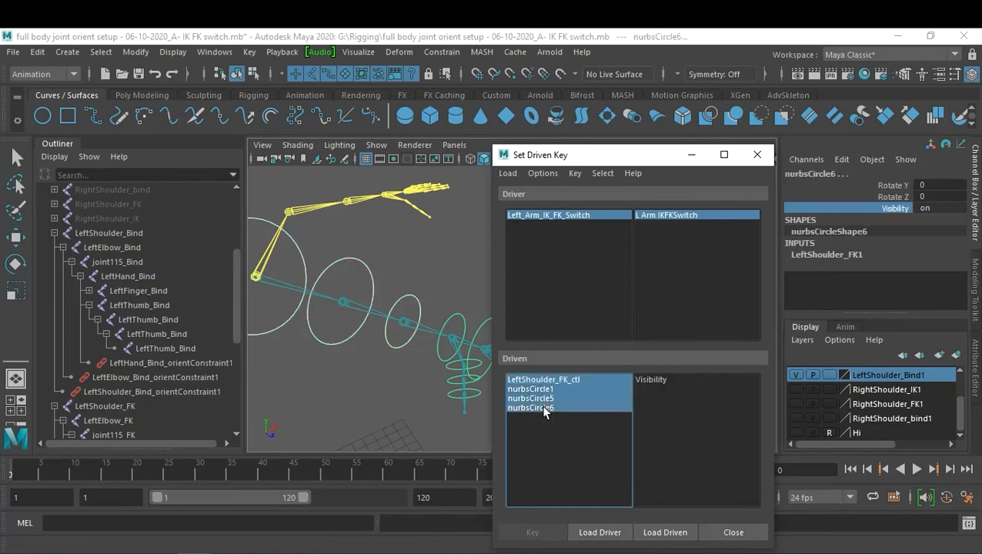
left_click(657, 533)
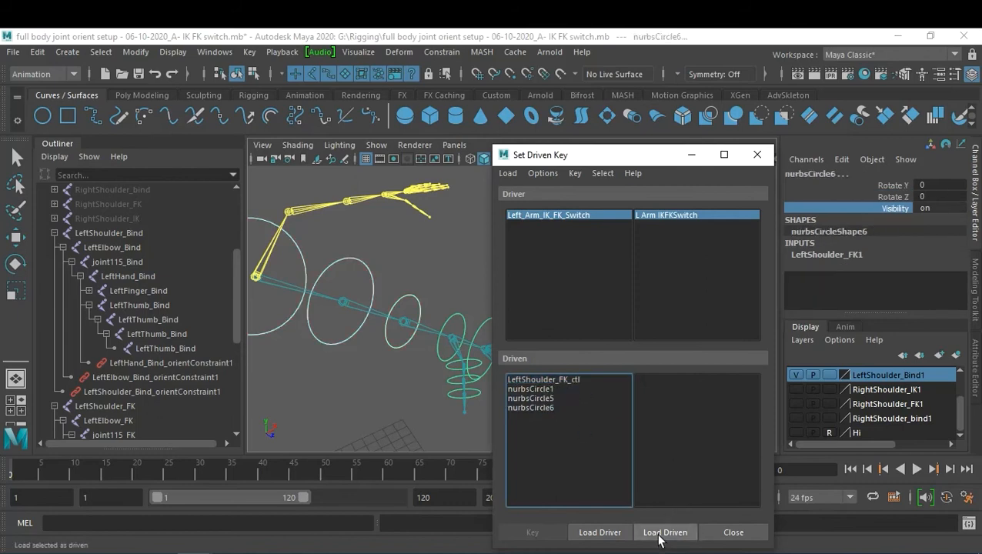
left_click(545, 381)
left_click(543, 397)
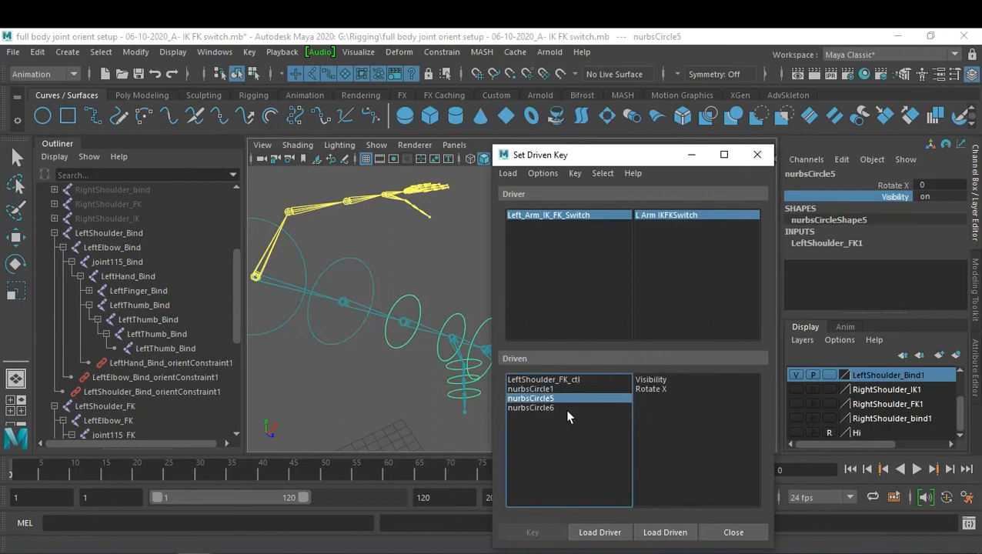
left_click(550, 407)
left_click(549, 379)
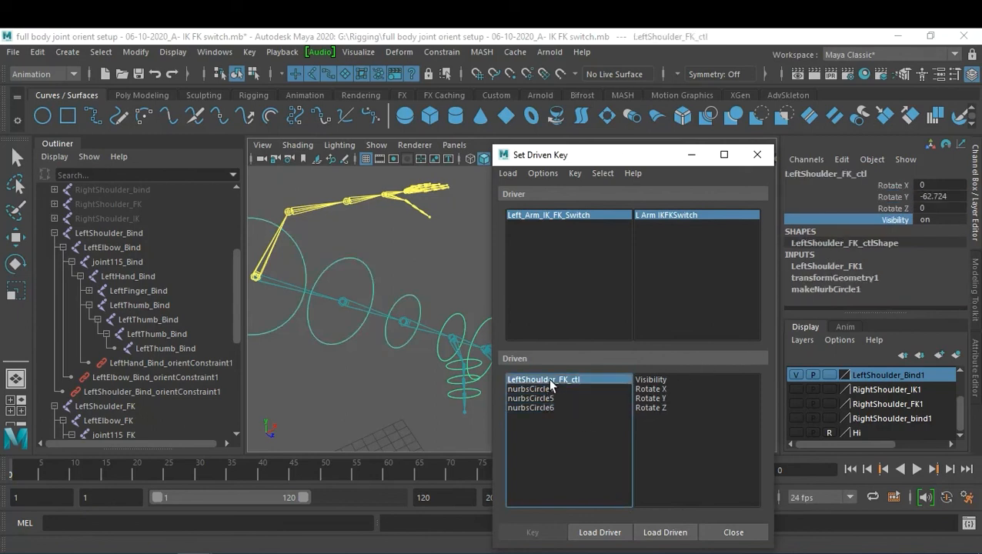
left_click(541, 405)
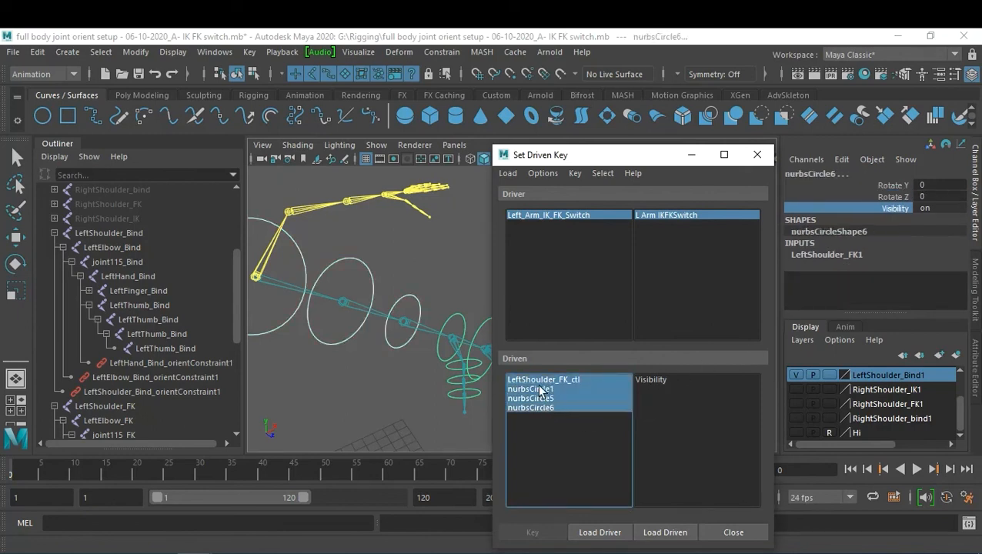
- Key LeftShoulder_FK_ctl's Visibility as on, driven by Left_Arm_IK_FK_Switch's L Arm IKFKSwitch attribute at 10
left_click(537, 378)
left_click(587, 220)
left_click(665, 215)
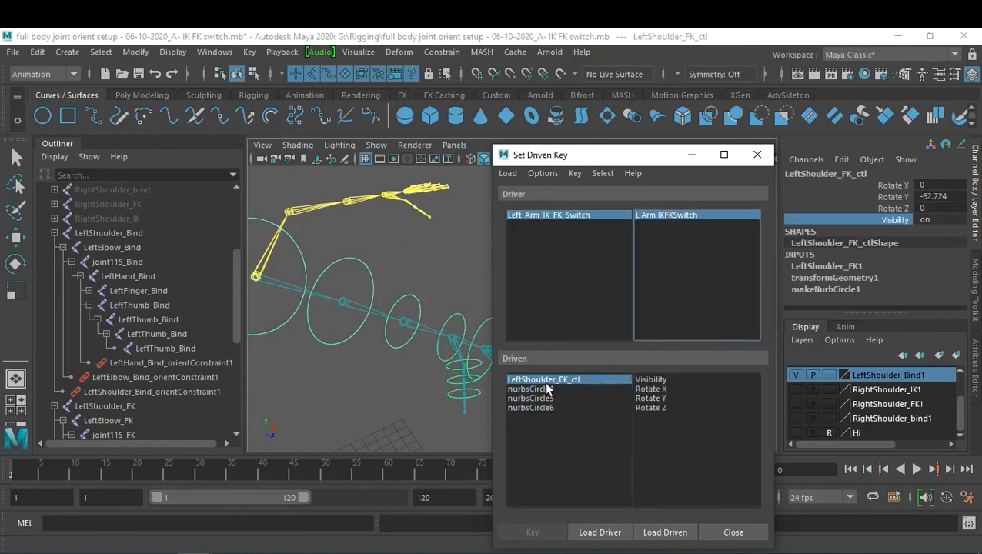
left_click(550, 216)
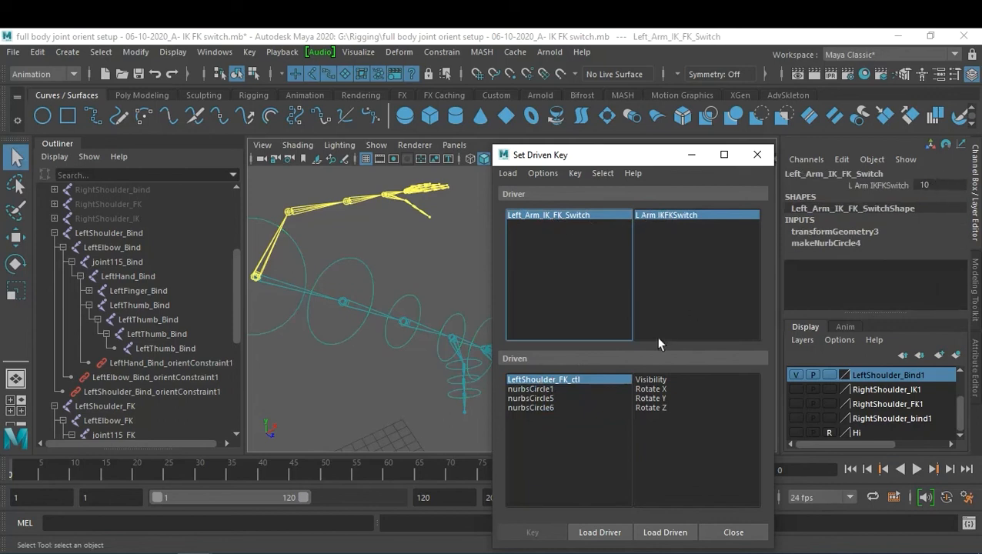
left_click(663, 381)
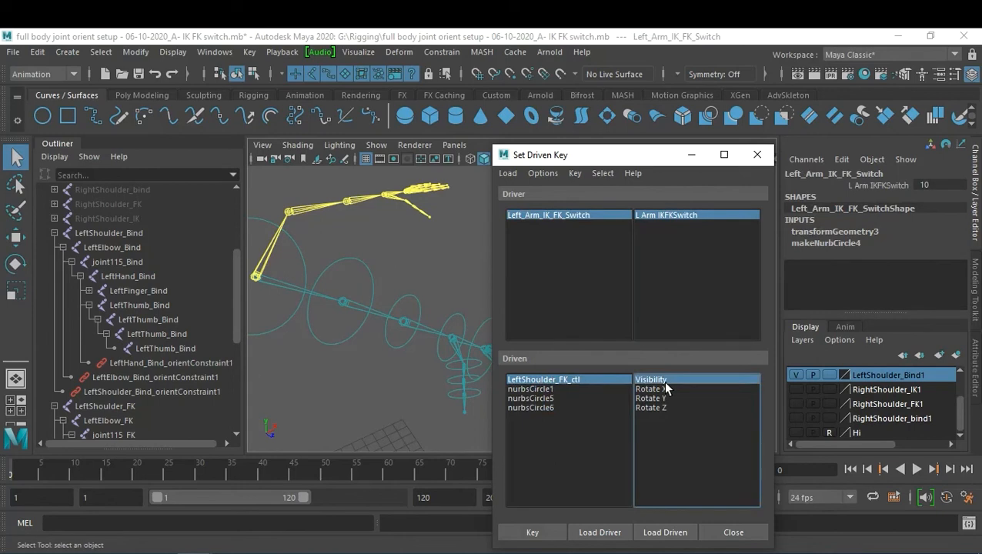
left_click(570, 380)
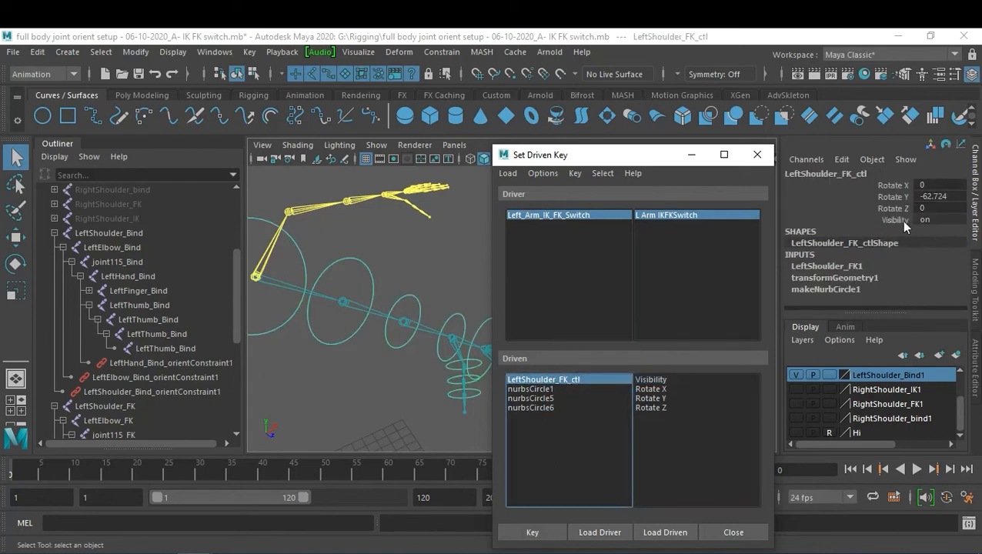
left_click(664, 380)
left_click(532, 531)
- Key the Visibility of nurbsCircle1, nurbsCircle5 and nurbsCircle6 as on, one after another, with the L Arm IKFKSwitch driver at 10
left_click(535, 388)
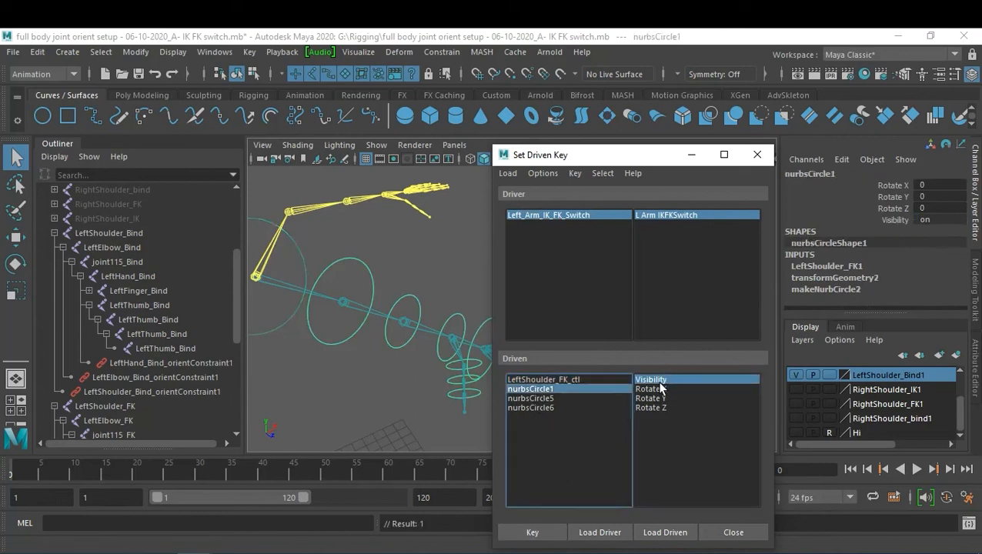
left_click(659, 379)
left_click(532, 532)
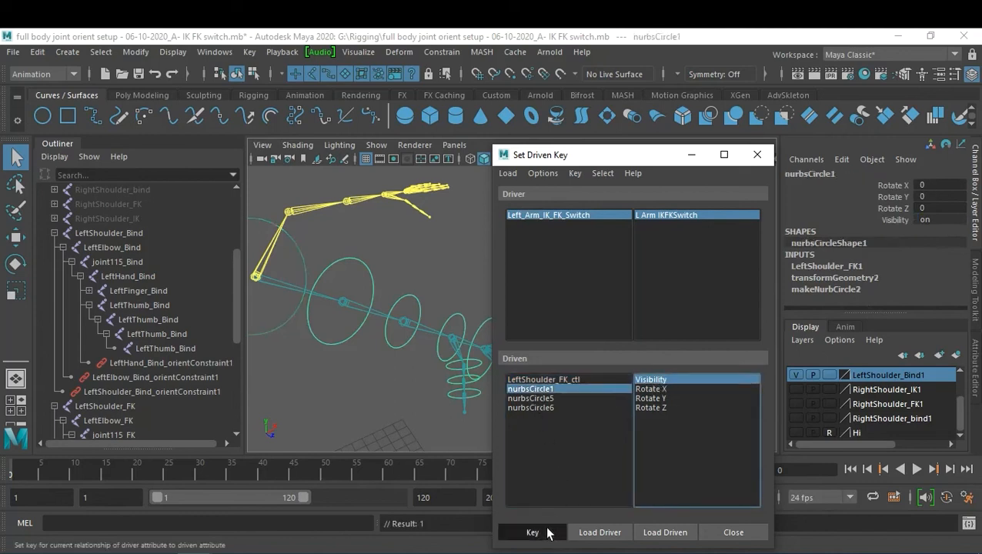
left_click(542, 398)
left_click(650, 379)
left_click(531, 532)
left_click(542, 407)
left_click(652, 379)
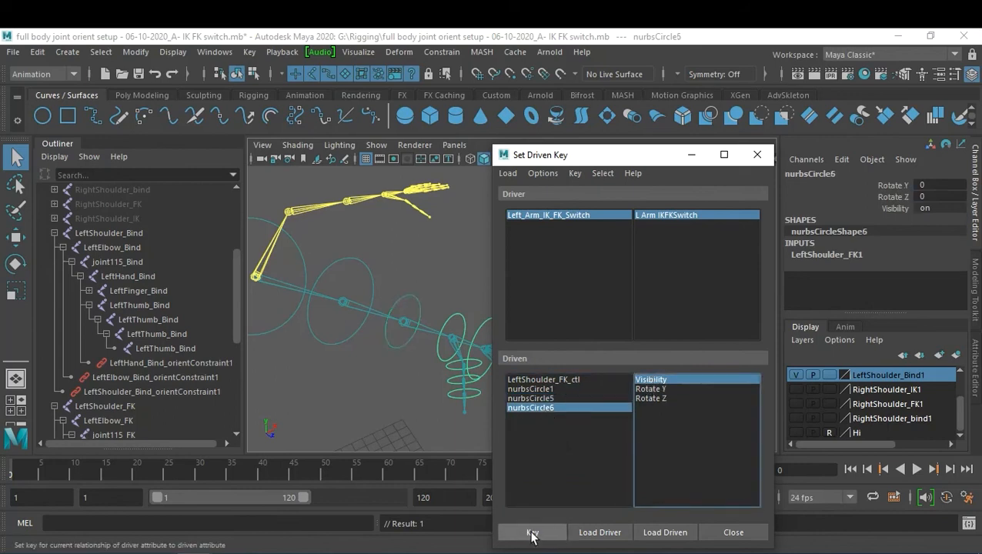
left_click(531, 532)
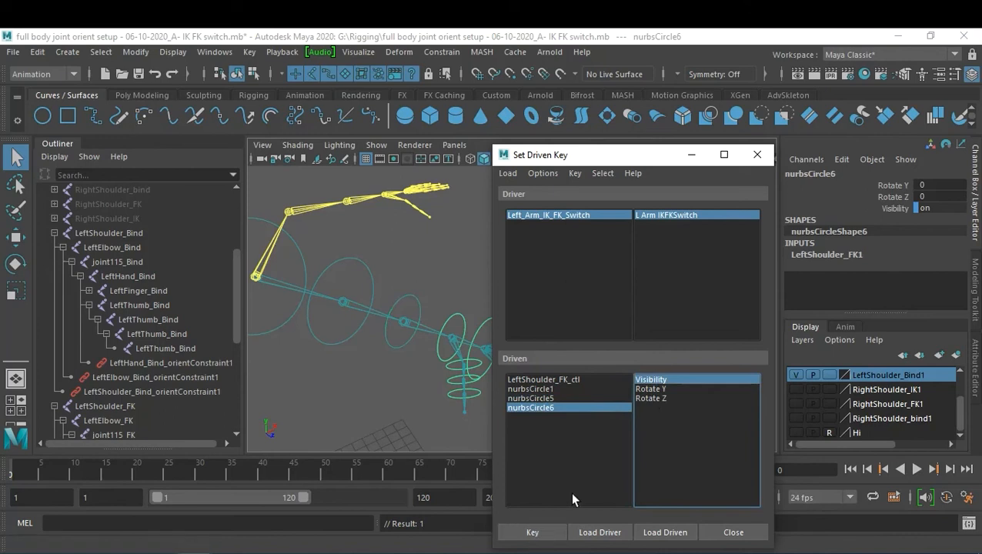
- Set the L Arm IKFKSwitch driver to 0 and key all four driven FK controls' Visibility as off
left_click(566, 217)
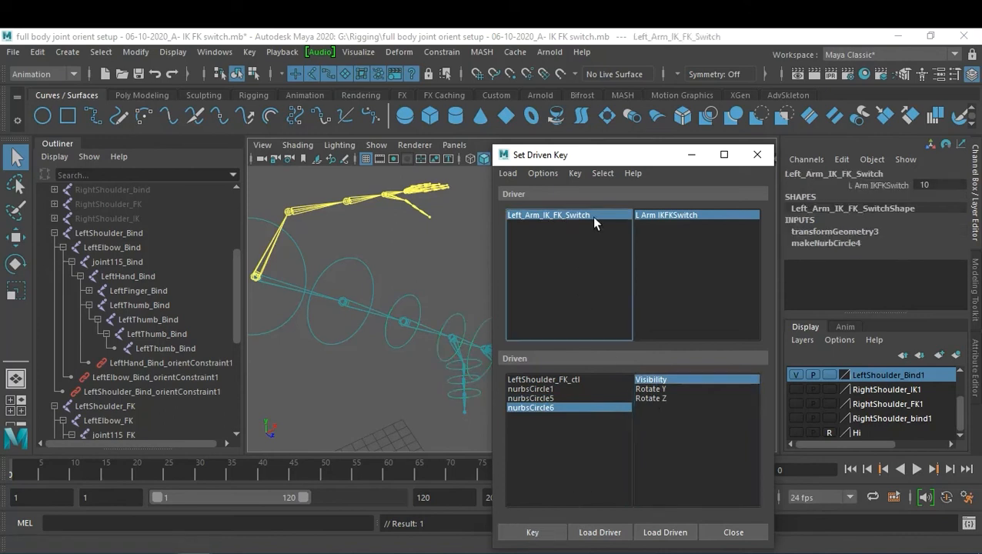
left_click(883, 184)
middle_click_drag(442, 254, 351, 264)
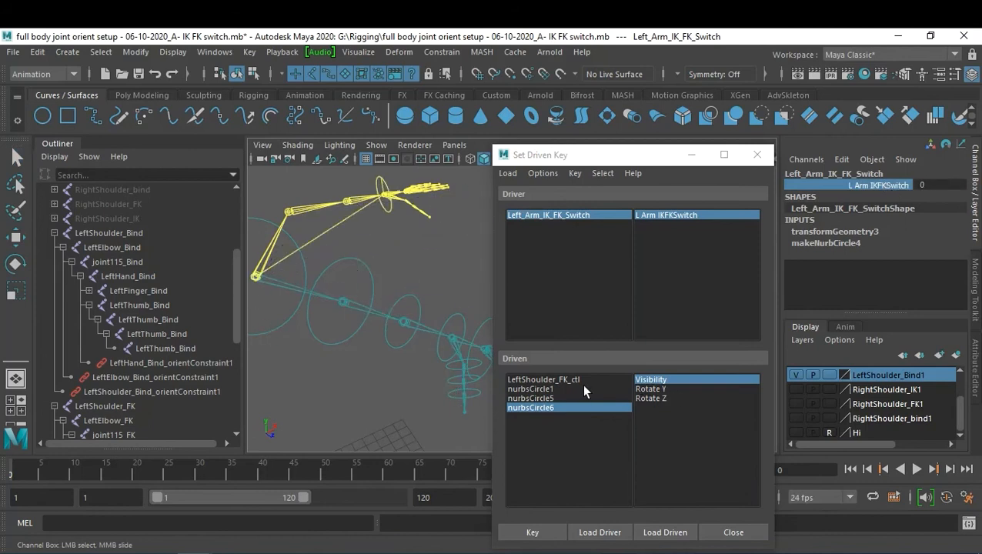
left_click(683, 242)
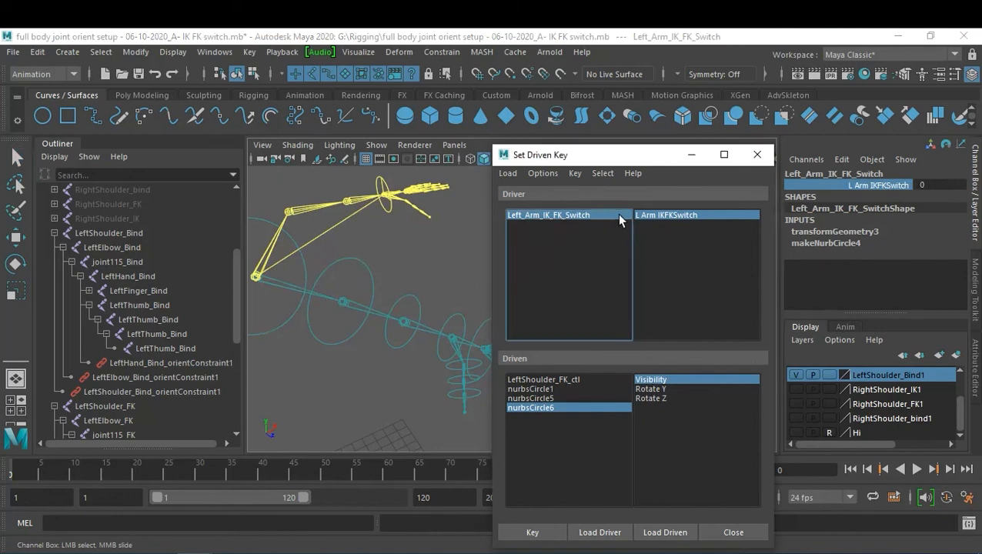
left_click_drag(553, 380, 592, 420)
double_click(937, 208)
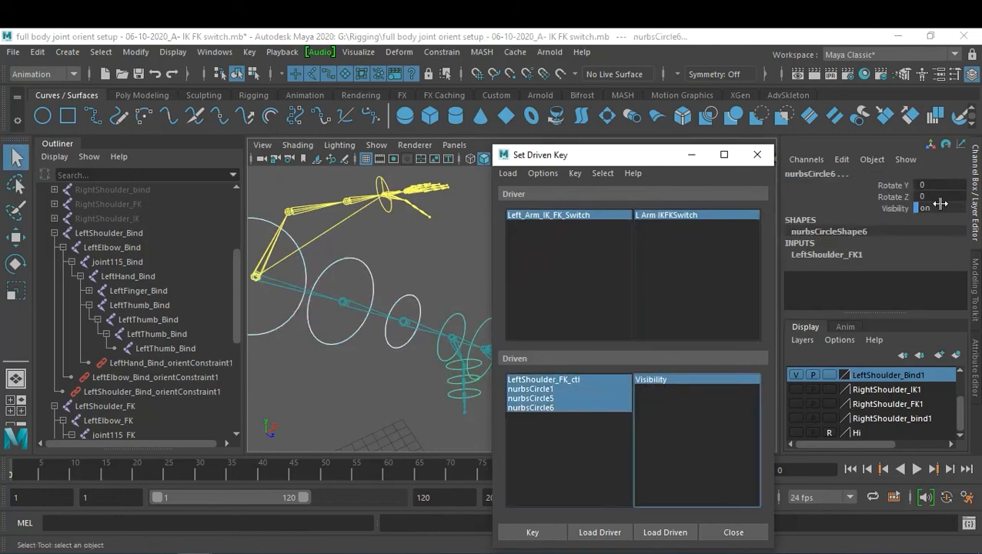
type("0")
key("Return")
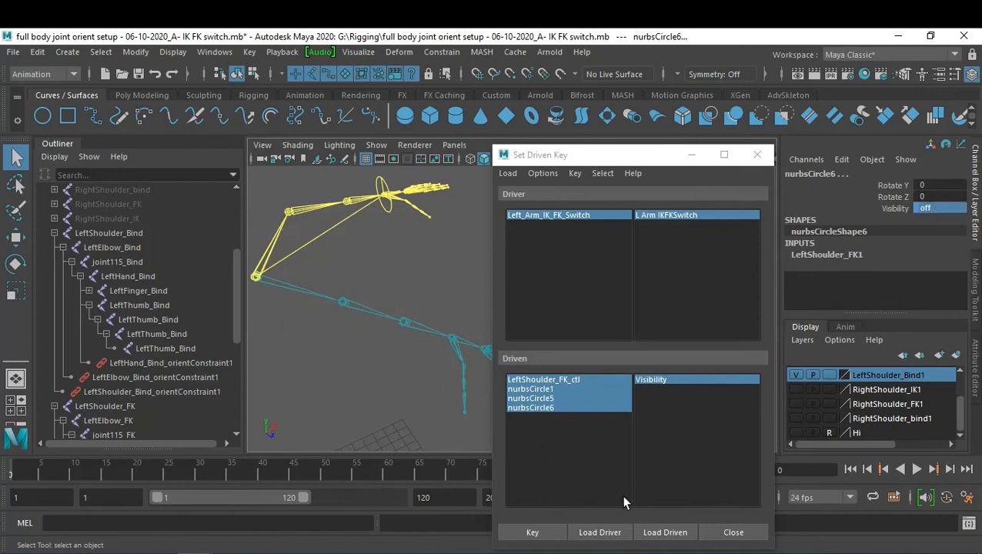
left_click(533, 534)
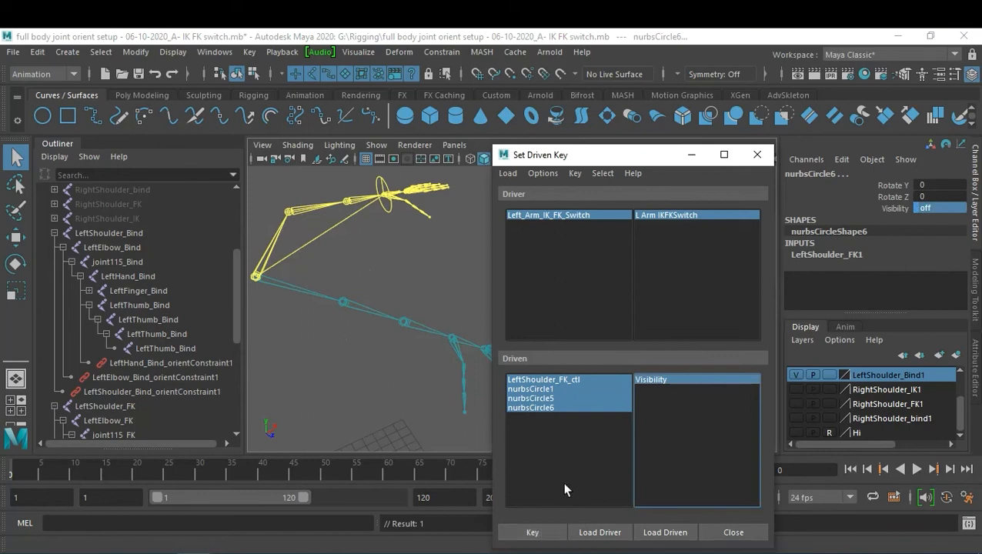
- Test the switch by sliding Left_Arm_IK_FK_Switch's L Arm IKFKSwitch attribute to 3.6 with the arm in view
left_click(386, 208)
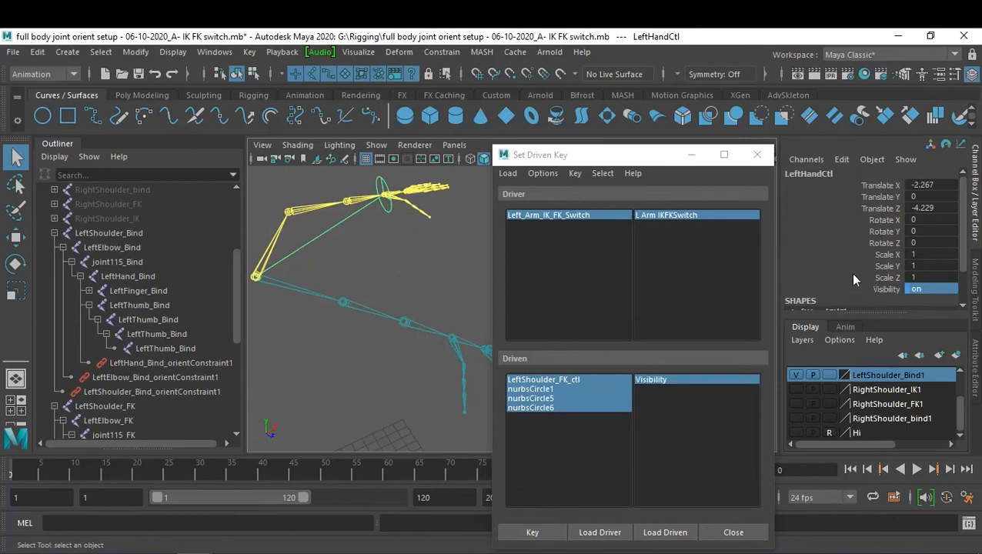
left_click_drag(622, 159, 638, 322)
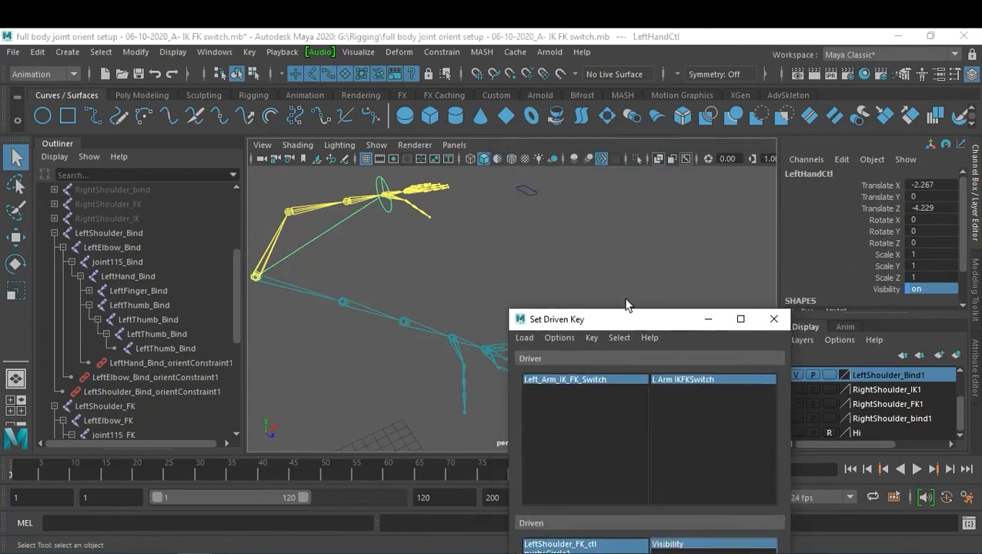
left_click(531, 193)
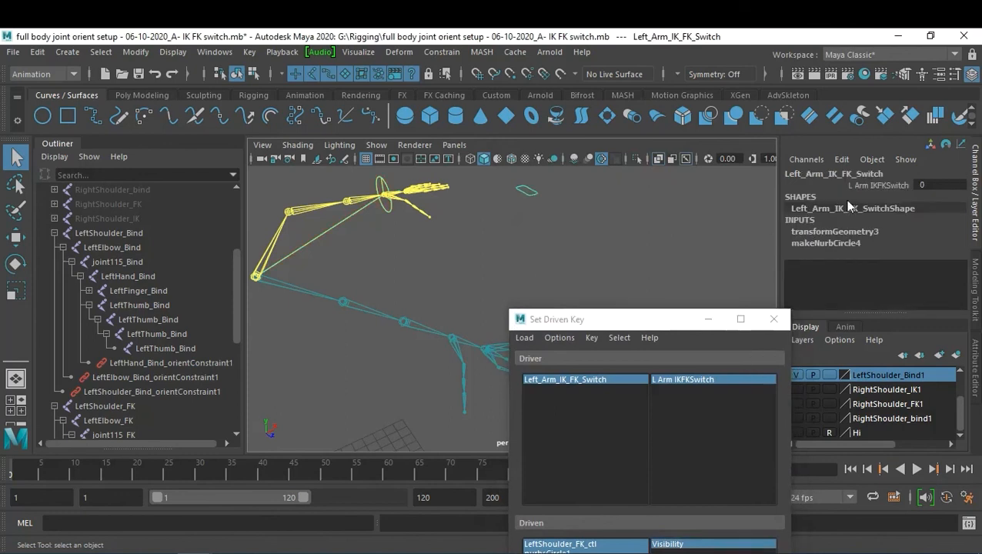
left_click(865, 185)
middle_click_drag(516, 230, 541, 208)
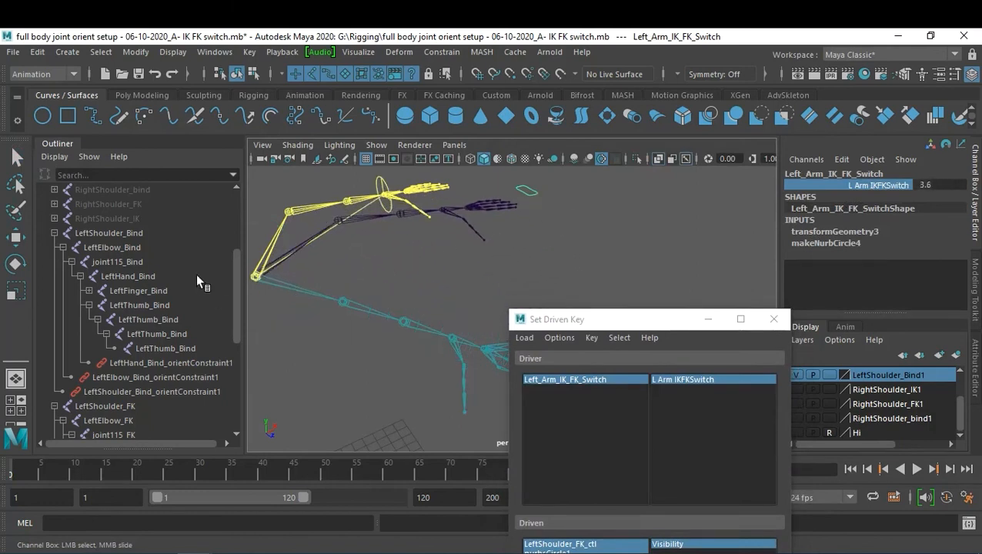
- Collapse the LeftShoulder_Bind, LeftShoulder_FK and LeftShoulder_IK hierarchies and close the Set Driven Key window
left_click(54, 233)
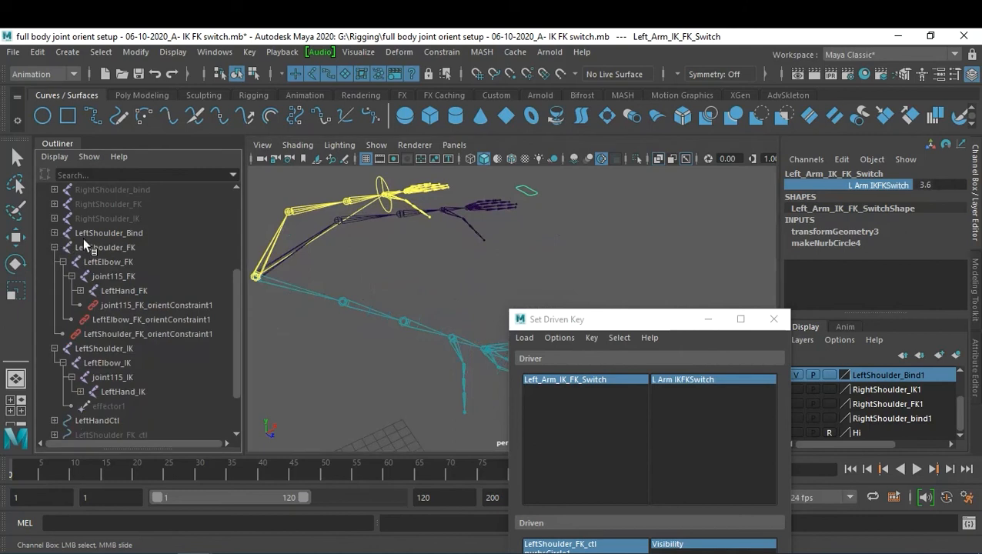
left_click(54, 247)
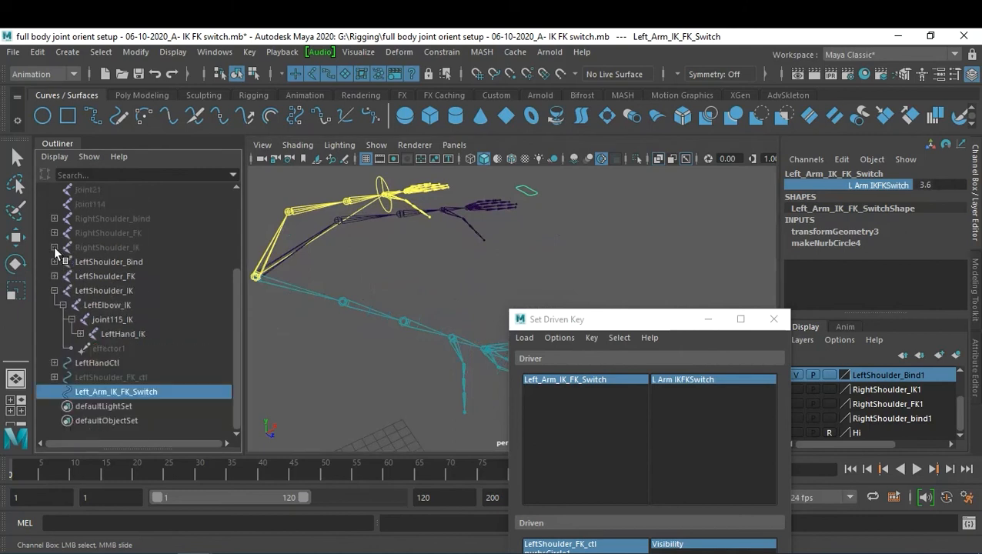
left_click(54, 290)
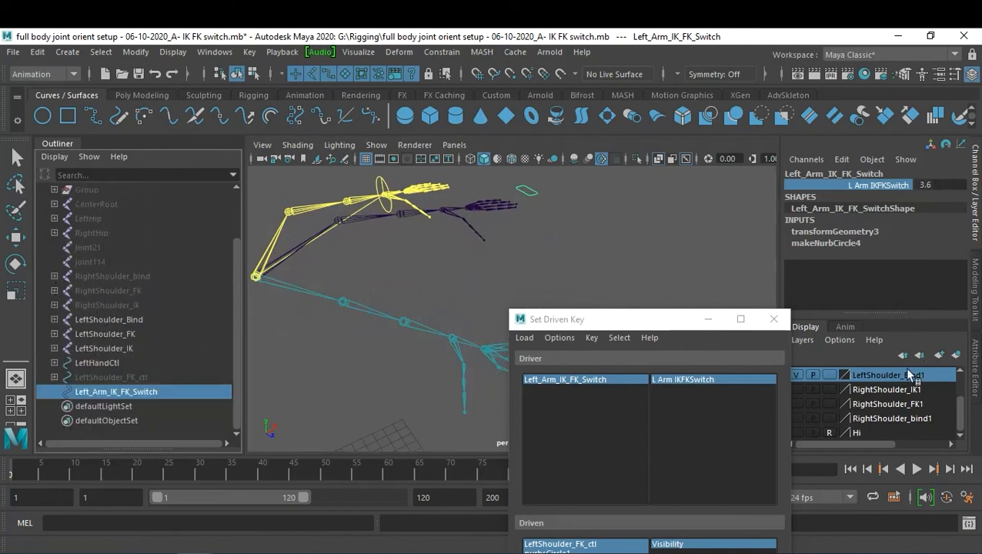
left_click(773, 319)
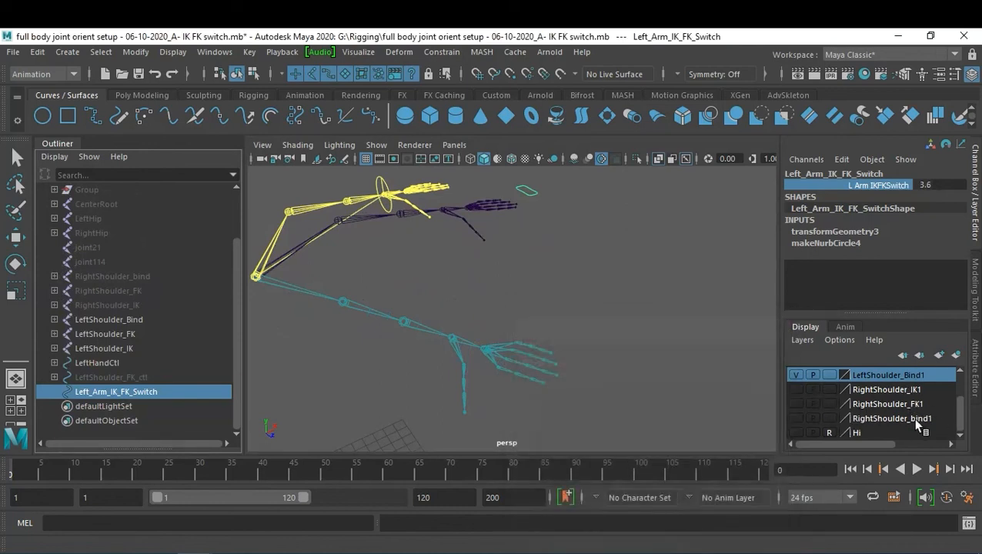
- Enlarge the display layer list and hide the LeftShoulder_FK1 and LeftShoulder_IK1 layers
scroll(912, 419, "up", 1)
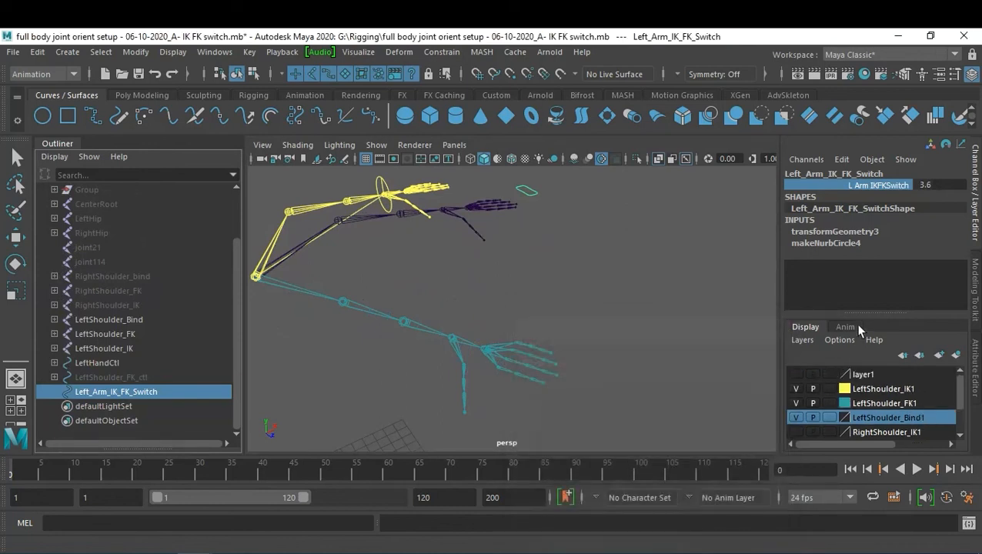
left_click_drag(866, 314, 865, 271)
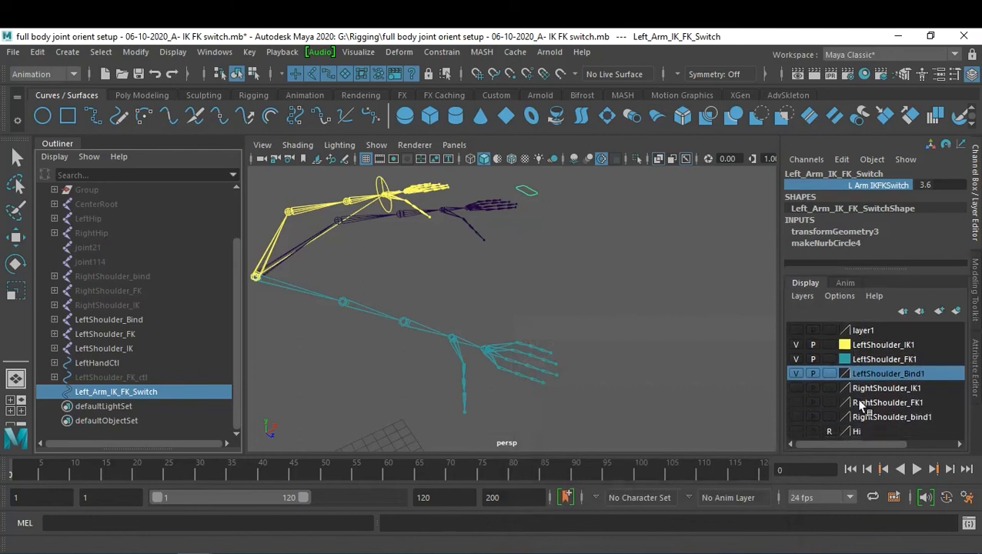
left_click(795, 358)
left_click(796, 345)
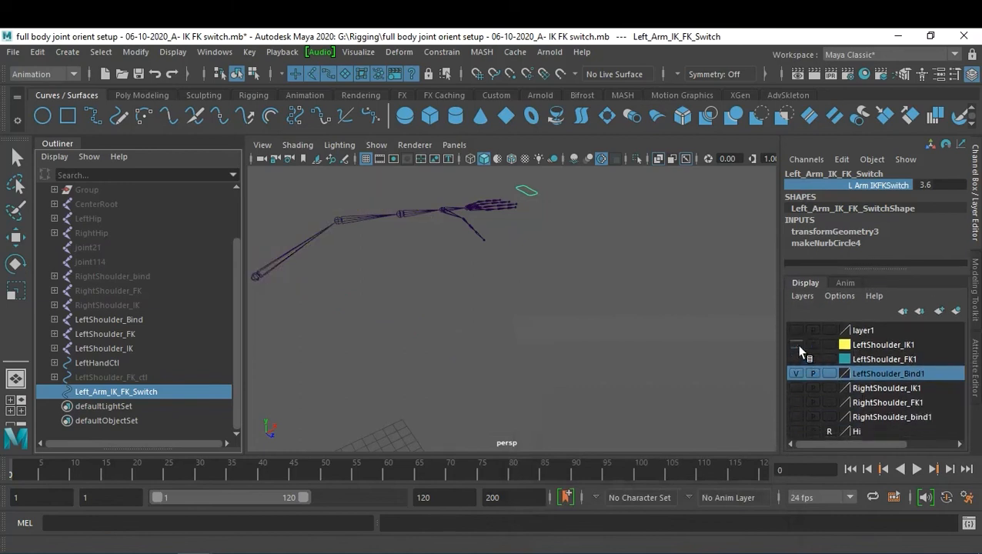
- Test the bind arm's blend by sliding Left_Arm_IK_FK_Switch's L Arm IKFKSwitch attribute to 5
left_click(474, 314)
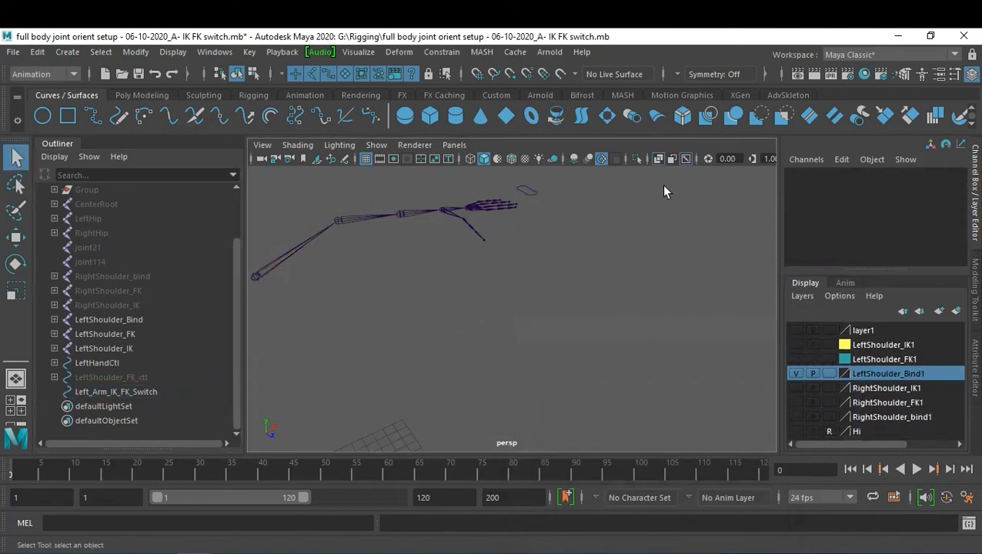
left_click(534, 191)
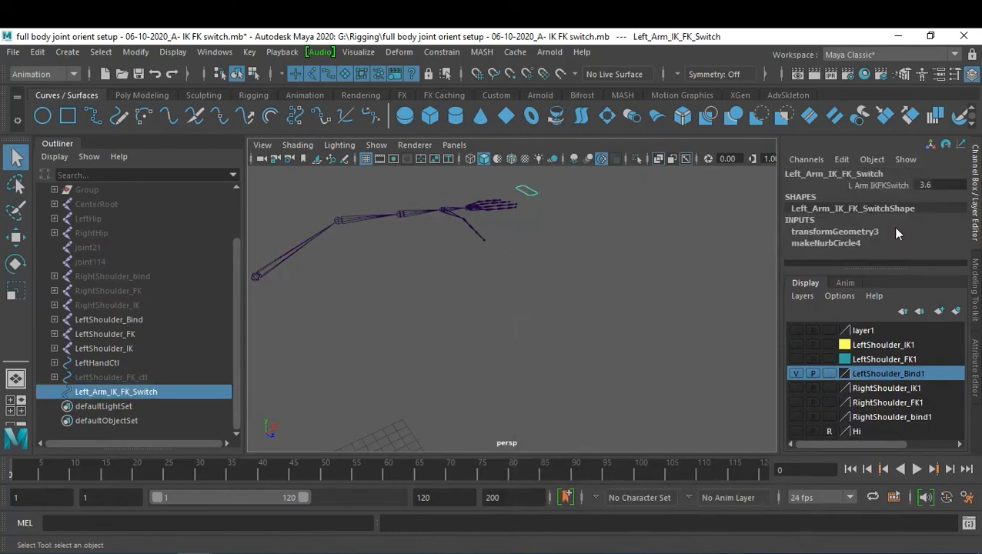
left_click(881, 186)
mouse_move(532, 305)
middle_mouse_down()
mouse_move(413, 313)
mouse_move(608, 294)
mouse_move(606, 302)
mouse_move(524, 304)
mouse_move(596, 289)
mouse_move(539, 303)
mouse_move(549, 304)
middle_mouse_up()
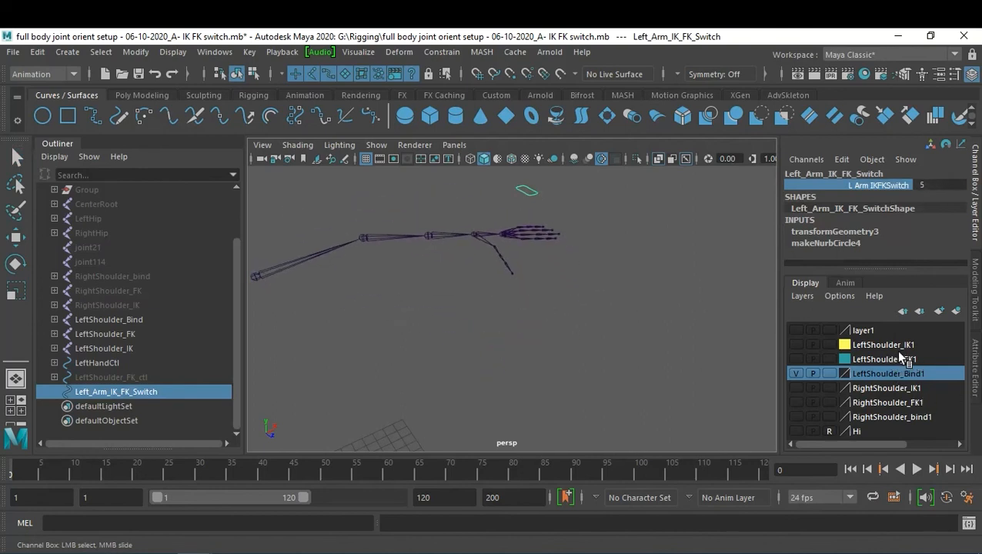
- Show the LeftShoulder_FK1 and LeftShoulder_IK1 layers again and add LeftHandCtl to the LeftShoulder_Bind1 display layer
left_click(796, 359)
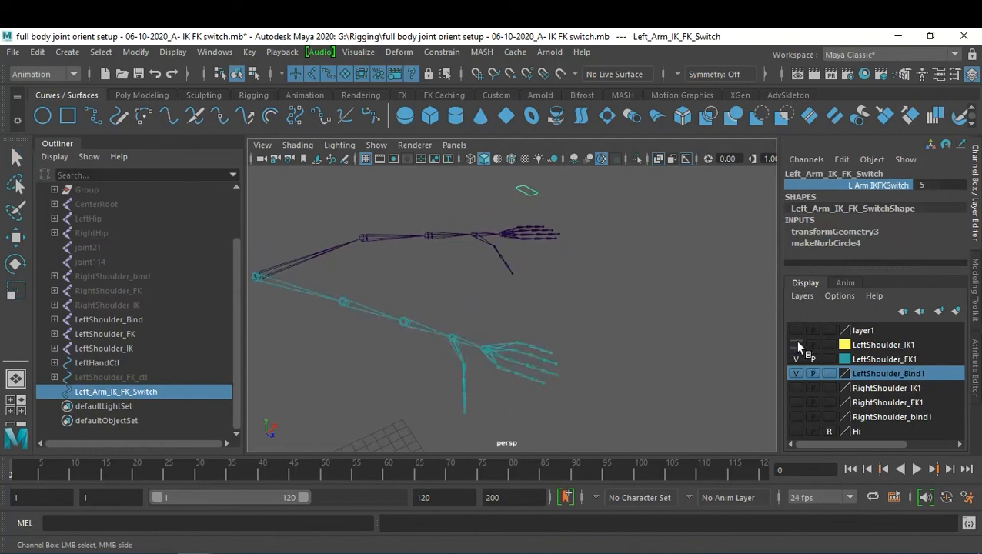
left_click(796, 345)
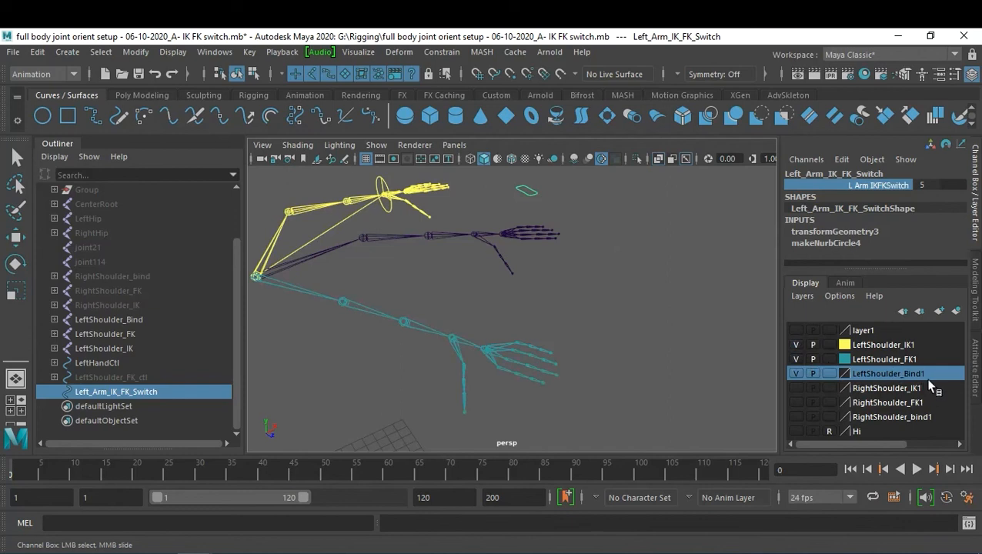
left_click(370, 182)
left_click(386, 207)
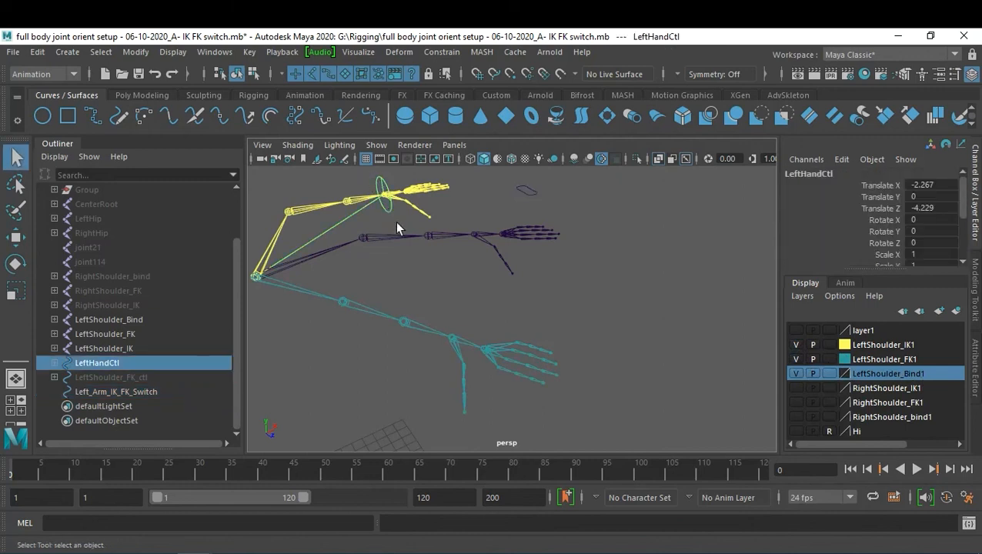
right_click(935, 375)
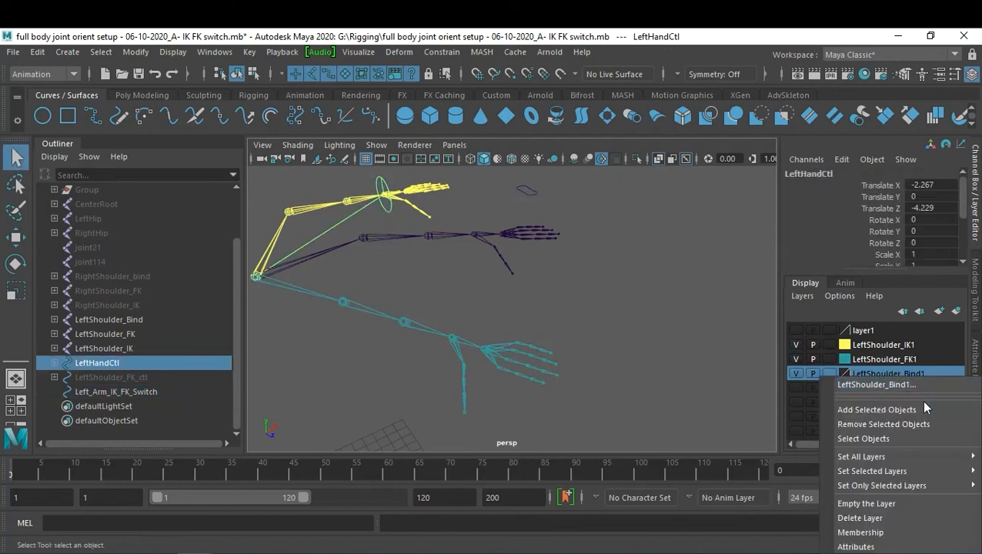
left_click(922, 408)
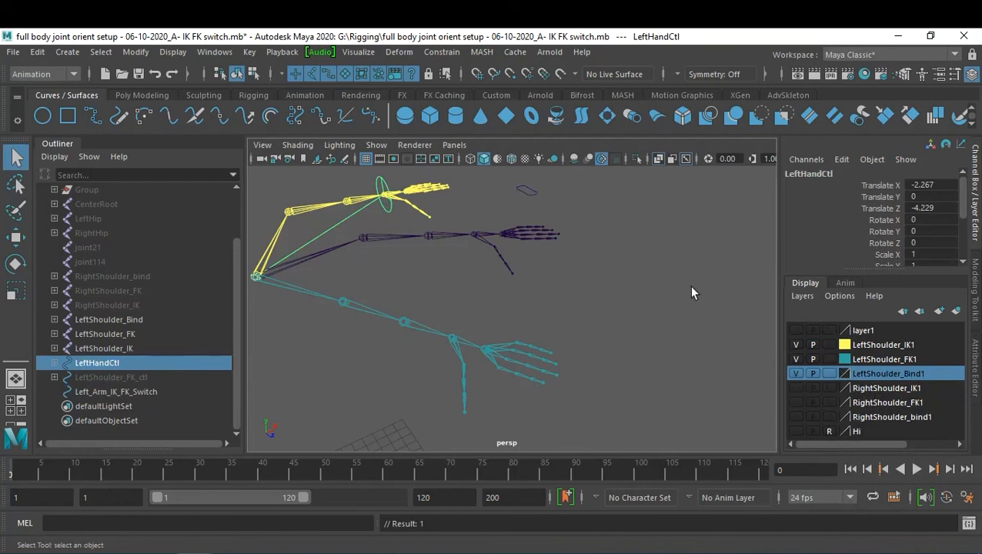
- Slide L Arm IKFKSwitch to 10 and add LeftShoulder_FK_ctl to the LeftShoulder_Bind1 display layer
left_click(528, 194)
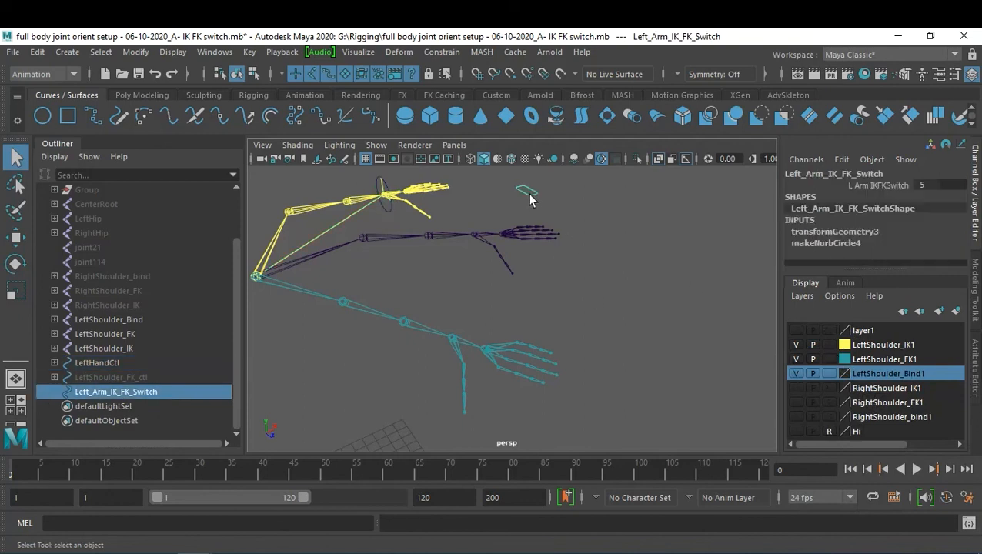
left_click(883, 186)
middle_click_drag(575, 296, 661, 292)
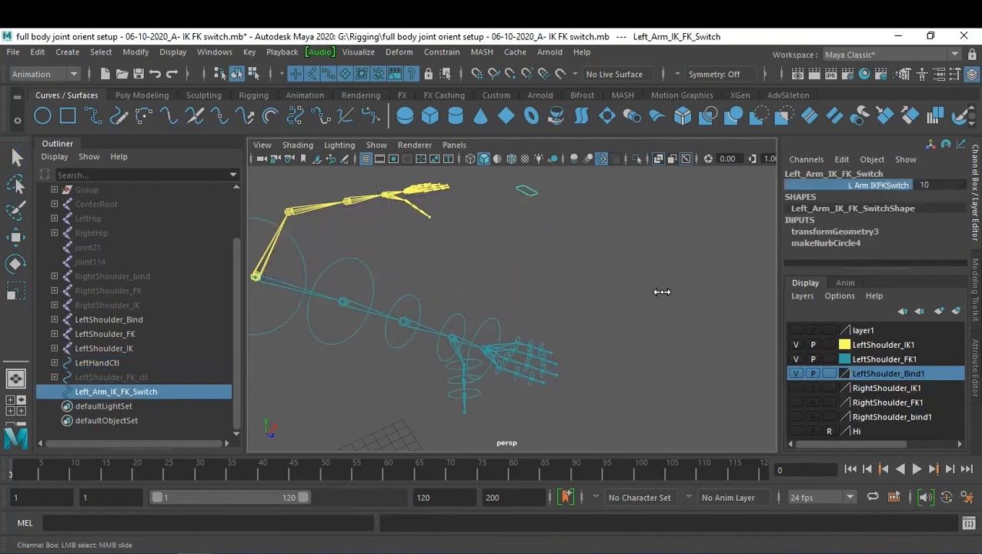
key("q")
left_click(273, 326)
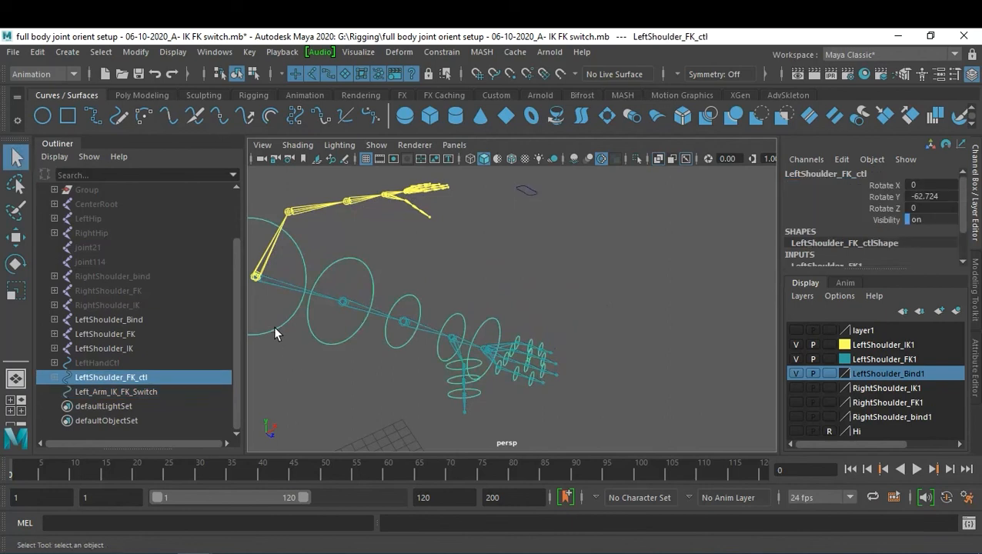
right_click(931, 372)
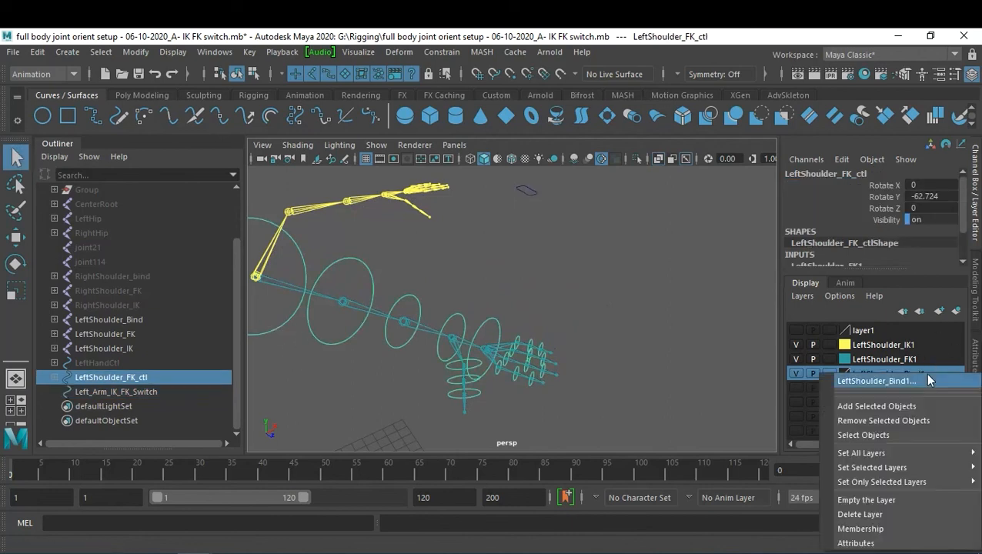
left_click(913, 407)
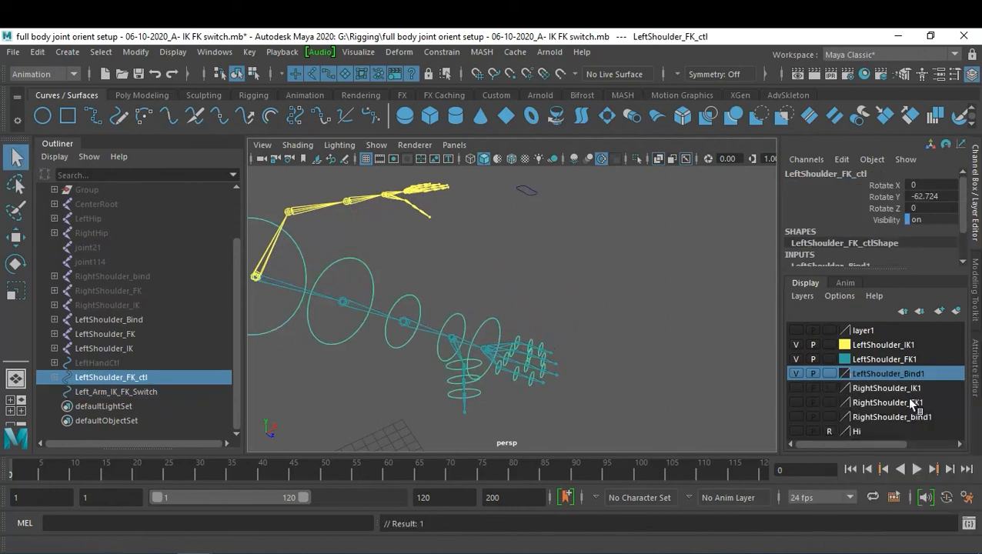
- Toggle the LeftShoulder_FK1 and LeftShoulder_IK1 layers off and on to check which controls stay with the bind arm
left_click(795, 359)
left_click(796, 346)
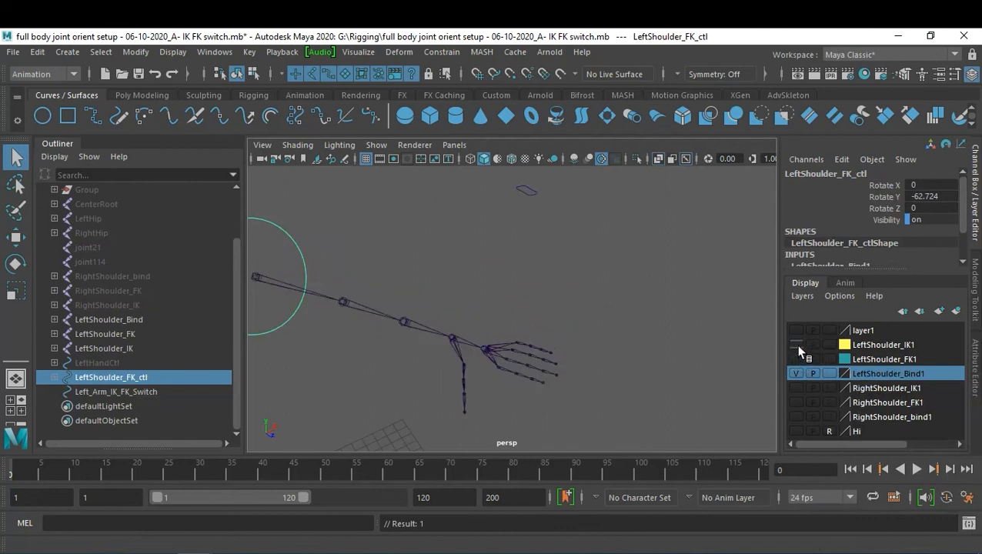
left_click(796, 345)
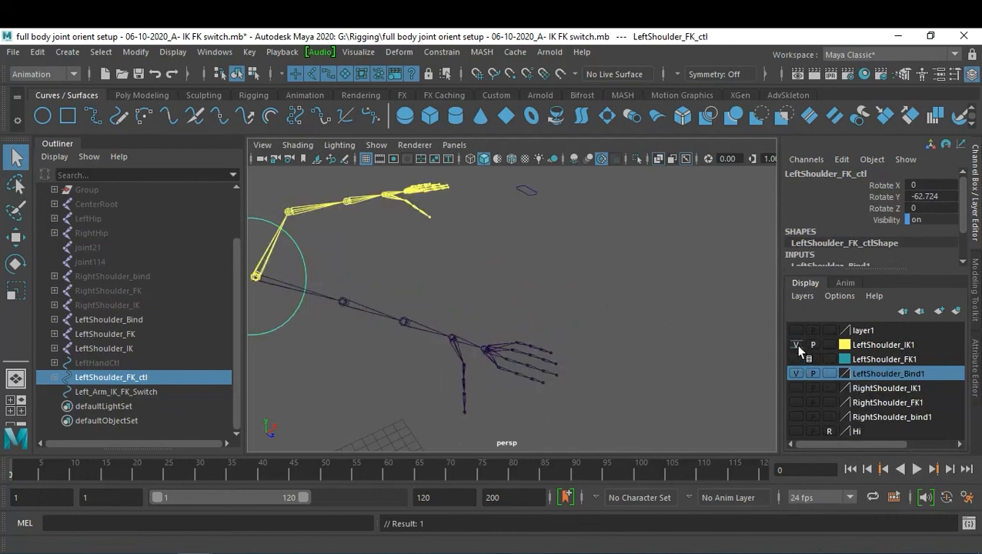
left_click(796, 345)
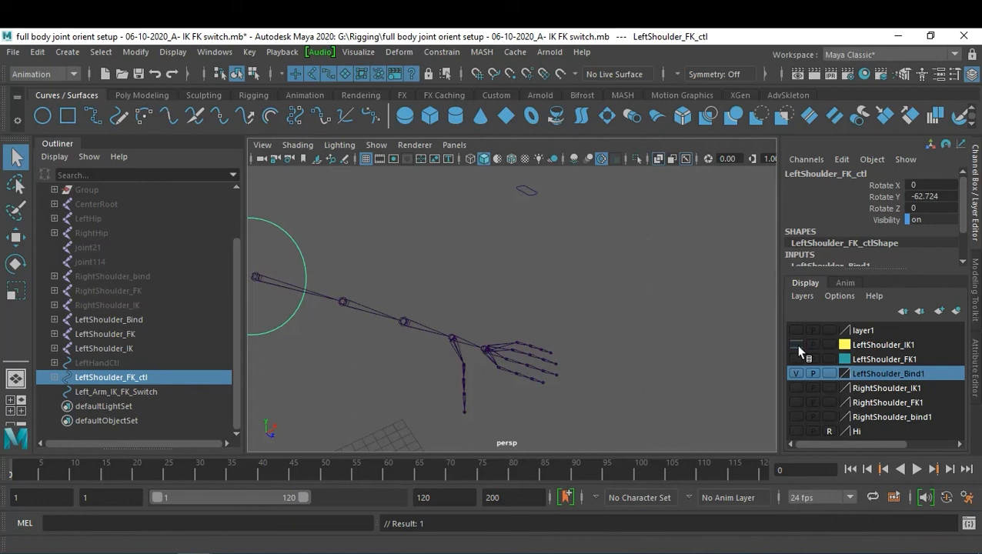
left_click(796, 345)
left_click(796, 359)
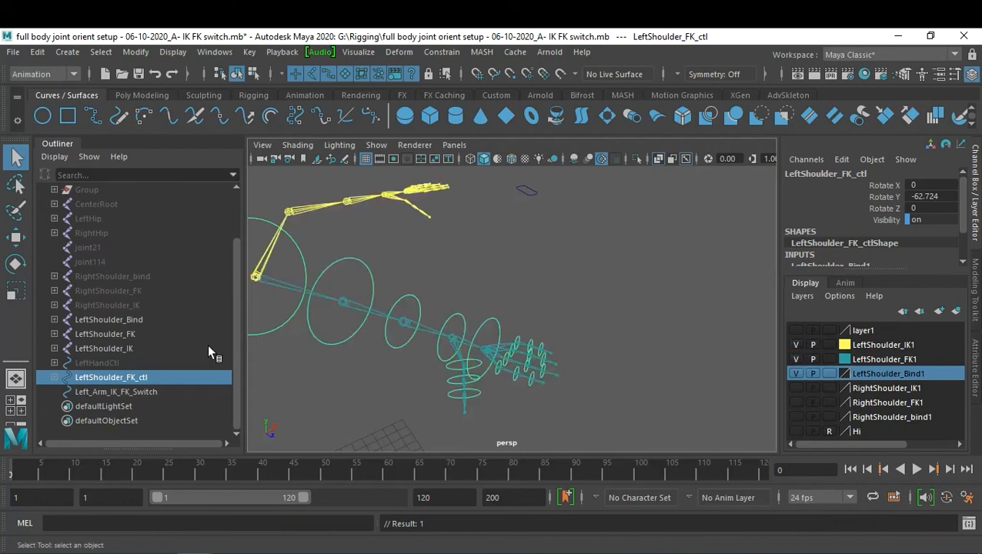
- Select the whole FK control hierarchy from LeftShoulder_FK_ctl through nurbsCircle19 and add it to the LeftShoulder_Bind1 display layer
left_click(293, 333)
left_click(108, 377)
left_click(53, 377)
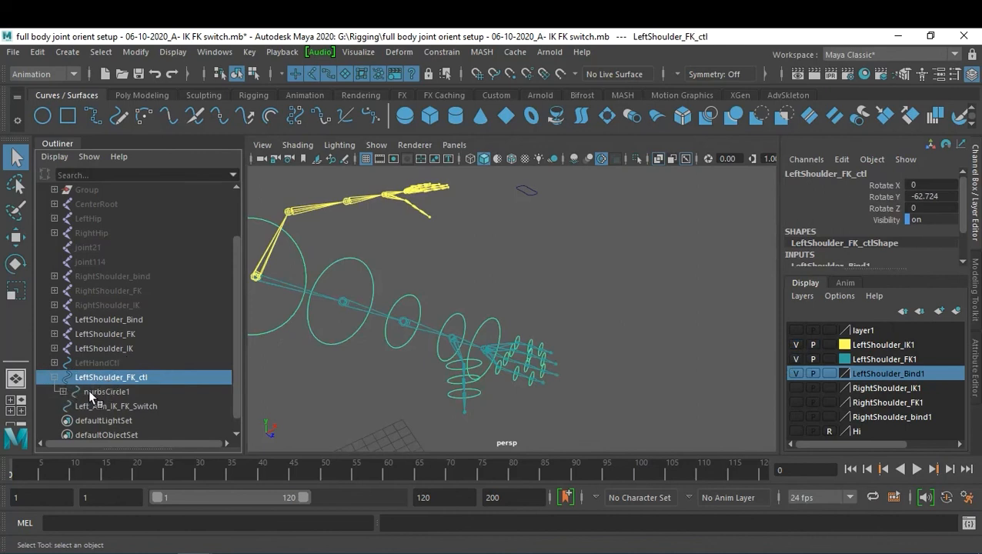
left_click(55, 377)
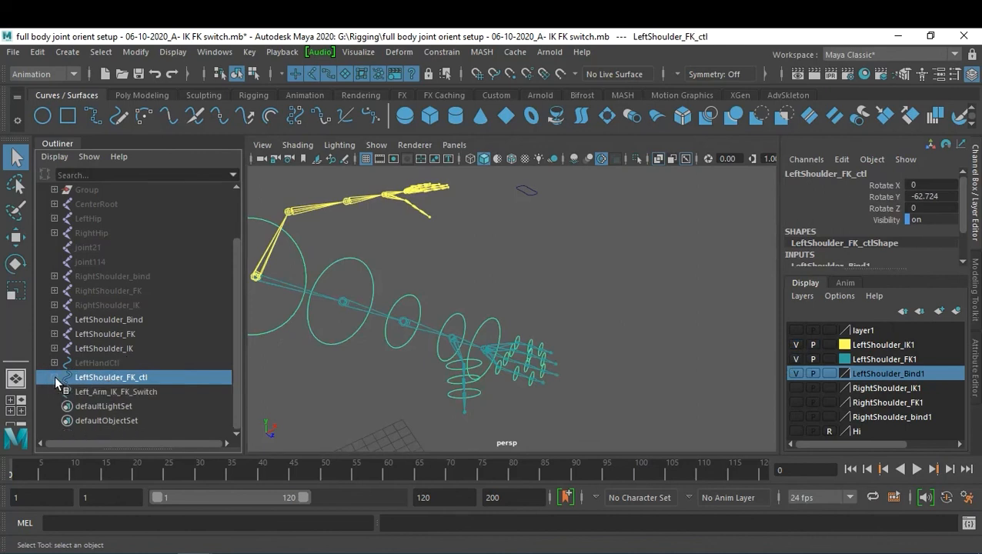
left_click(56, 377, "shift")
scroll(134, 339, "down", 3)
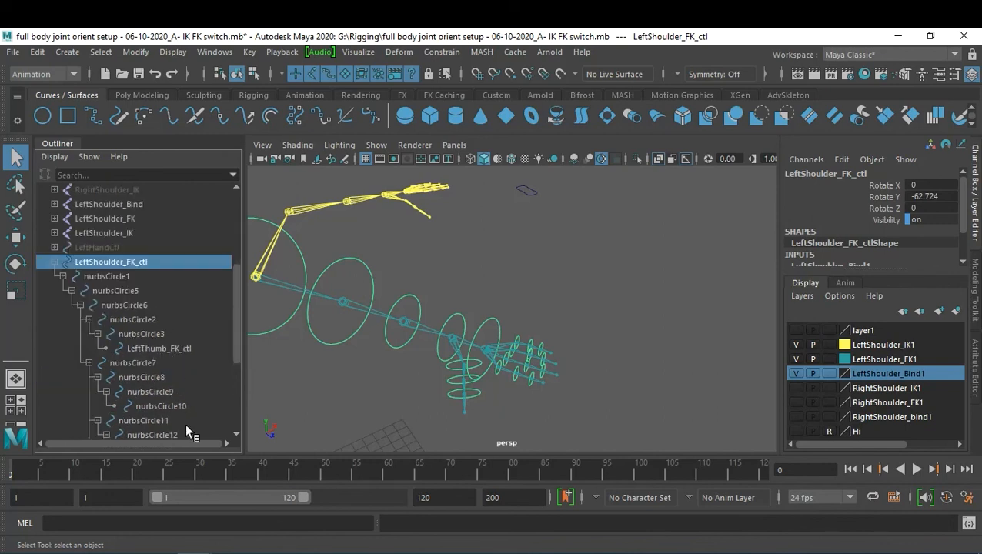
scroll(192, 293, "down", 3)
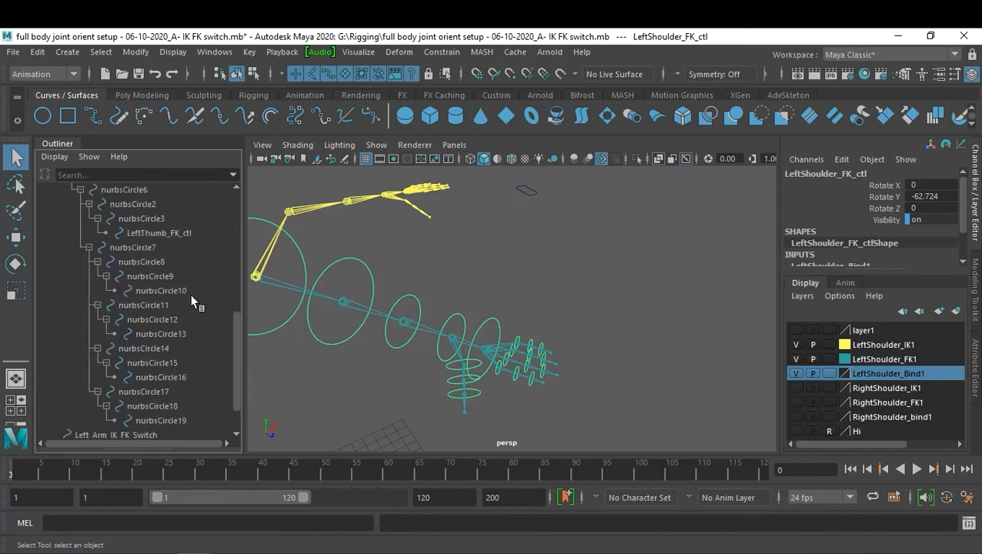
left_click(176, 419, "shift")
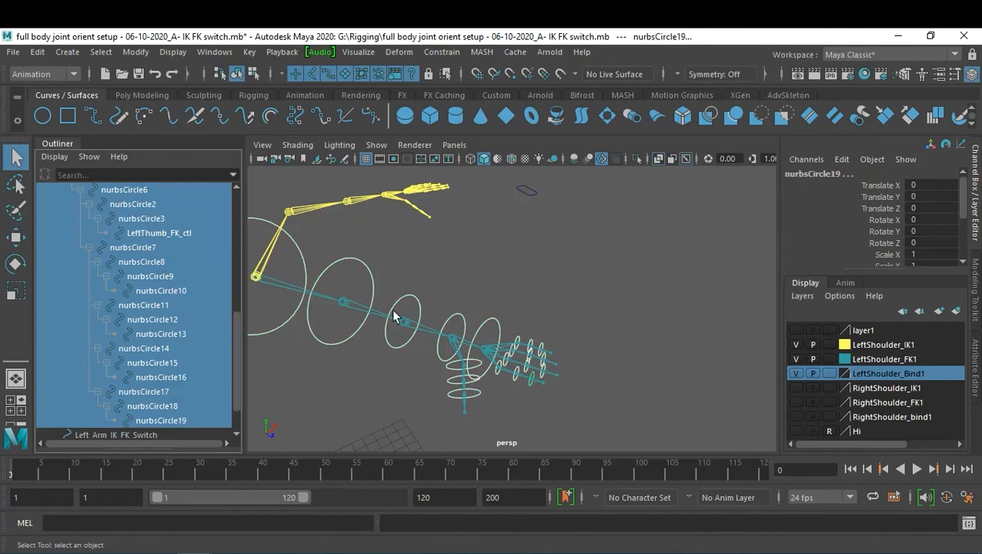
right_click(931, 367)
left_click(924, 400)
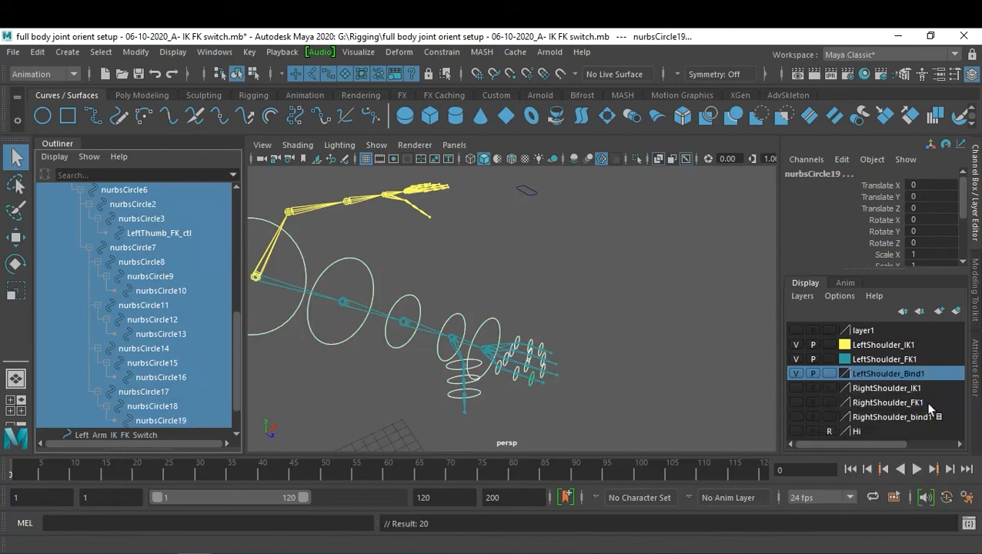
- Hide the LeftShoulder_FK1 and LeftShoulder_IK1 layers, leaving only LeftShoulder_Bind1 displayed, and clear the selection
left_click(796, 358)
left_click(796, 345)
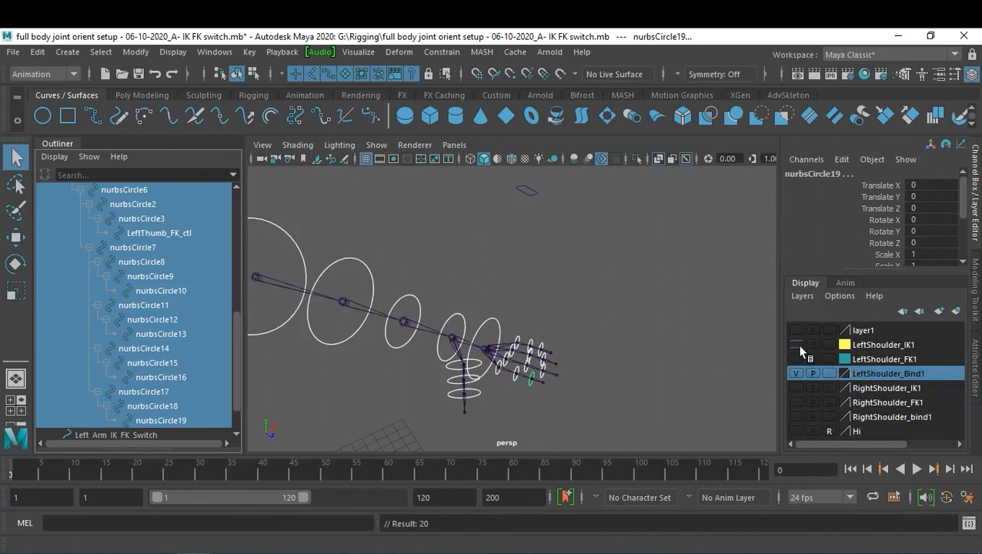
left_click(504, 238)
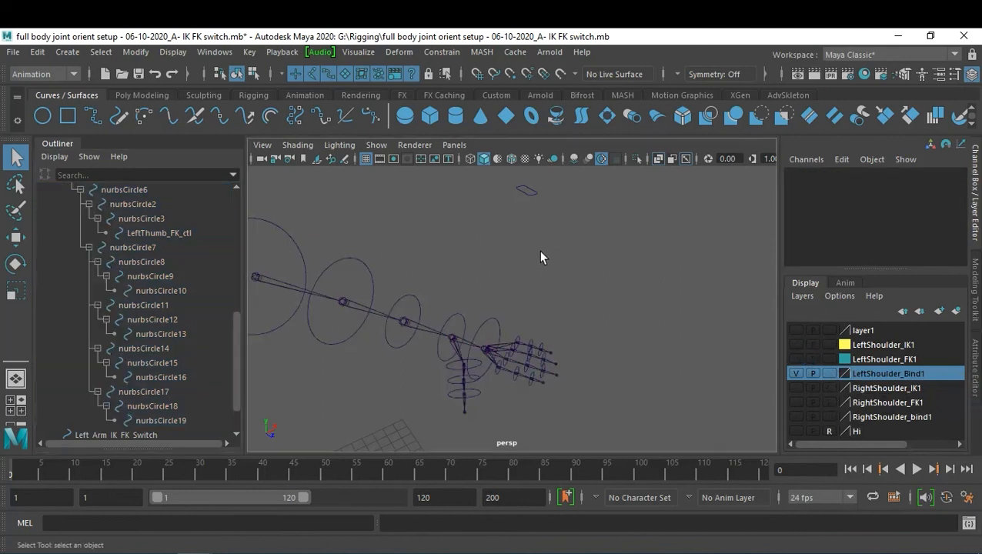
- Slide Left_Arm_IK_FK_Switch's L Arm IKFKSwitch attribute to 0 to put the bind arm in IK mode
left_click_drag(540, 257, 558, 258, "alt")
left_click(578, 216)
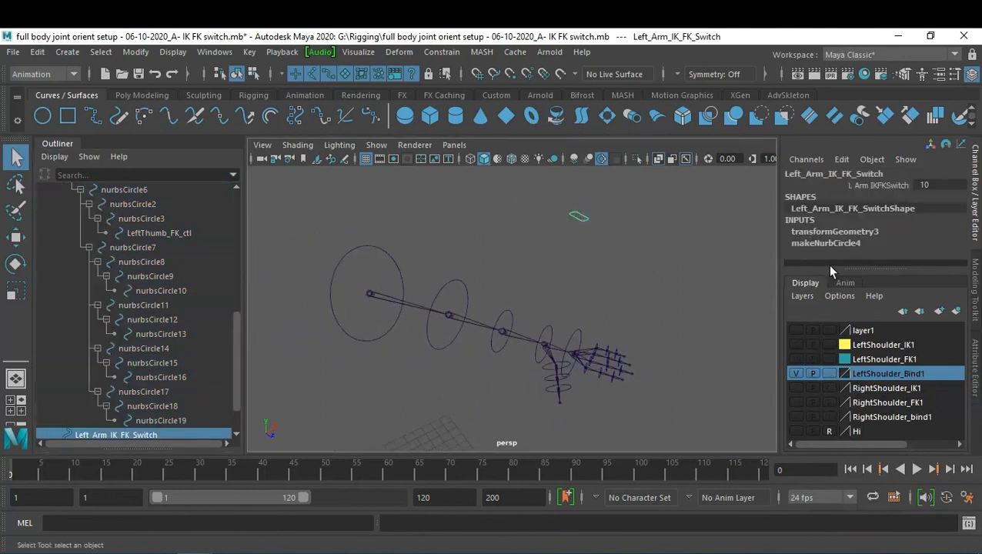
left_click(884, 185)
middle_click_drag(630, 287, 530, 257)
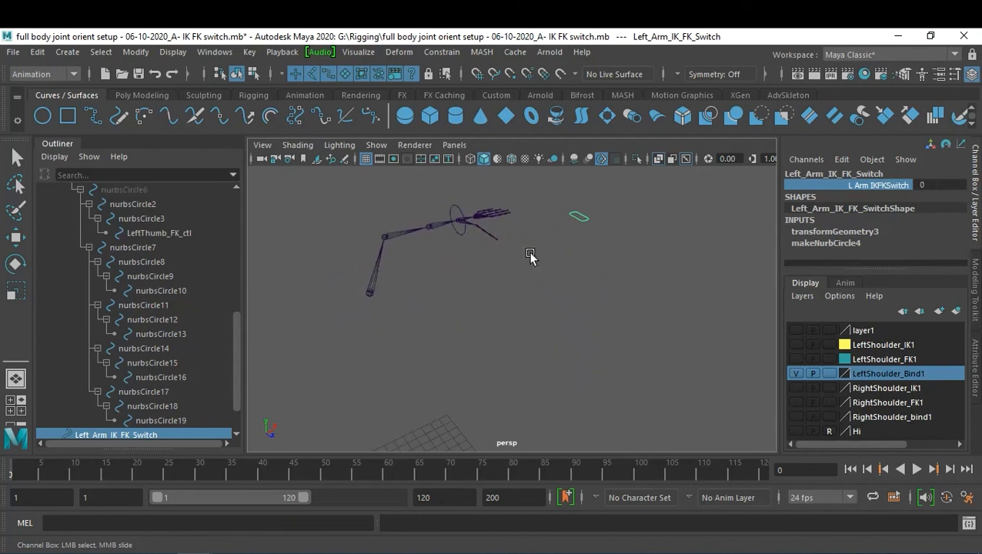
- Move LeftHandCtl downward and outward to pose the arm in IK, and reselect Left_Arm_IK_FK_Switch
key("q")
left_click(459, 233)
key("w")
left_click_drag(459, 221, 490, 270)
left_click(580, 216)
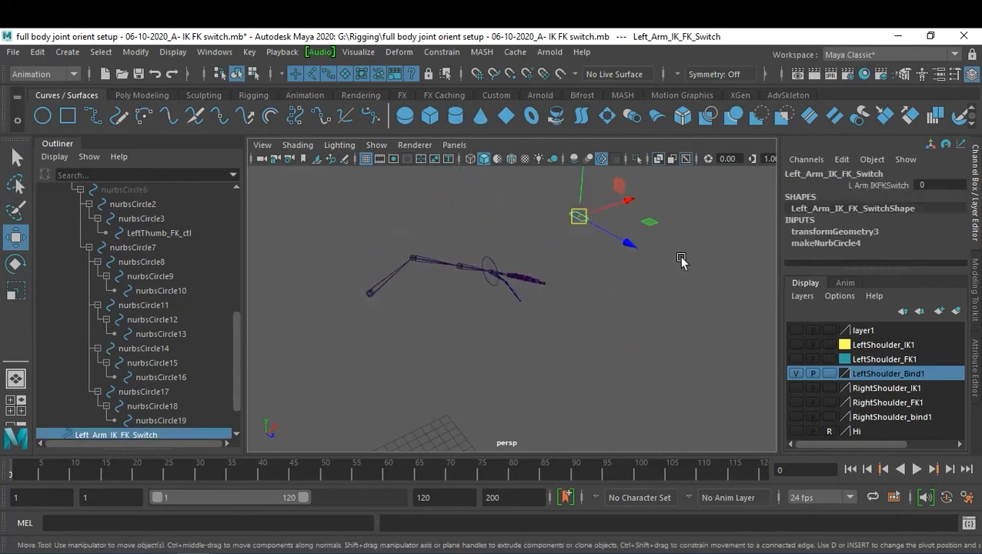
- Slide L Arm IKFKSwitch to 10 for FK mode and rotate the elbow FK control nurbsCircle1 about -41 degrees in Y
left_click(877, 184)
middle_click_drag(629, 335, 707, 320)
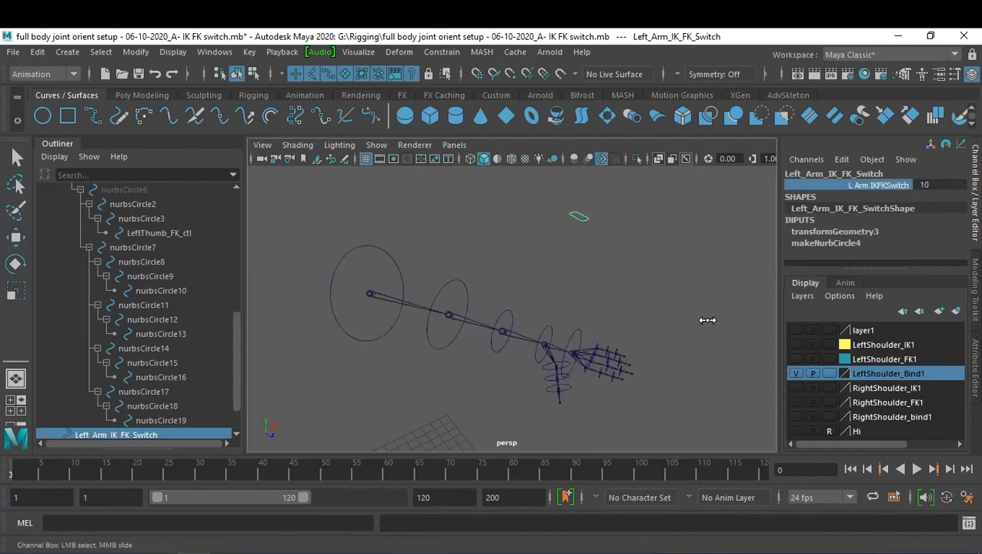
left_click(436, 348)
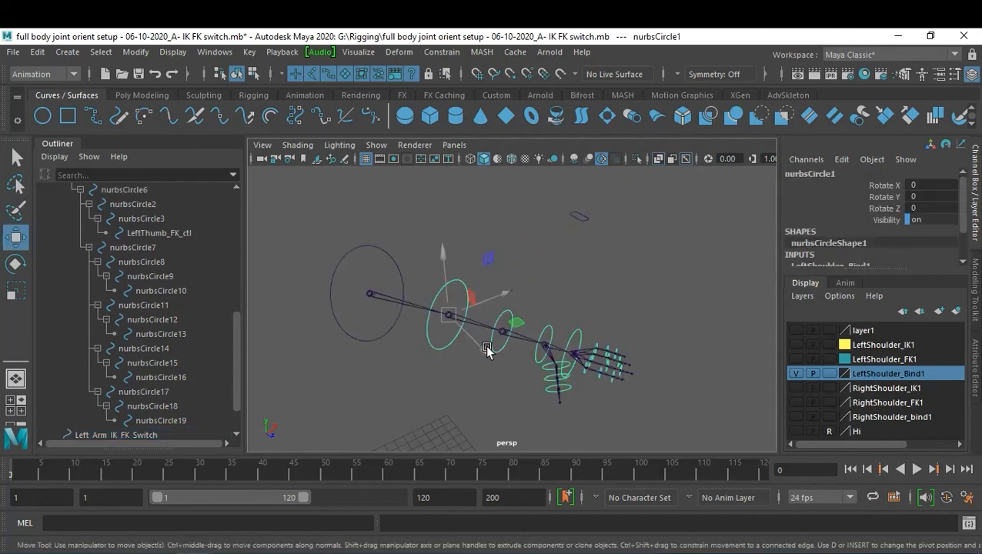
key("e")
key("r")
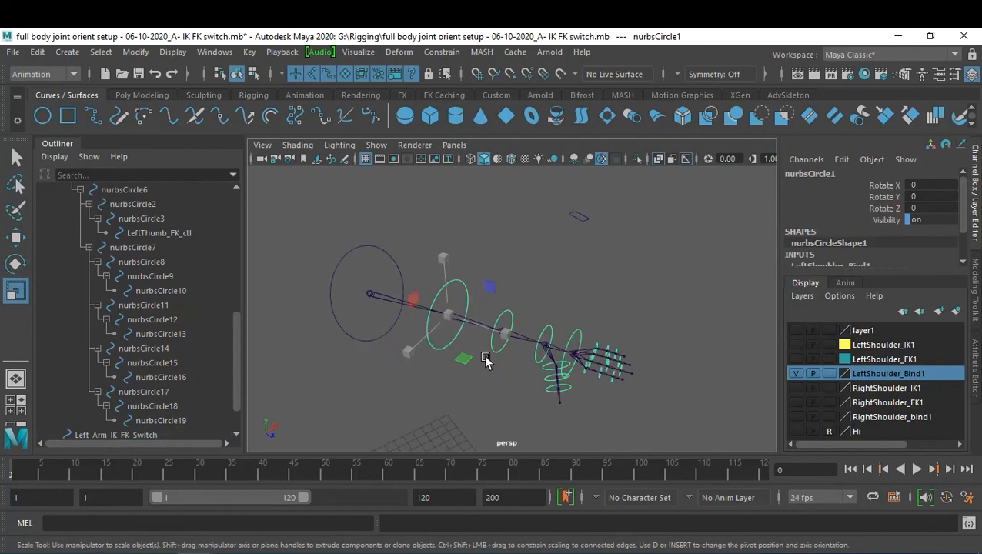
key("e")
left_click_drag(483, 355, 438, 366)
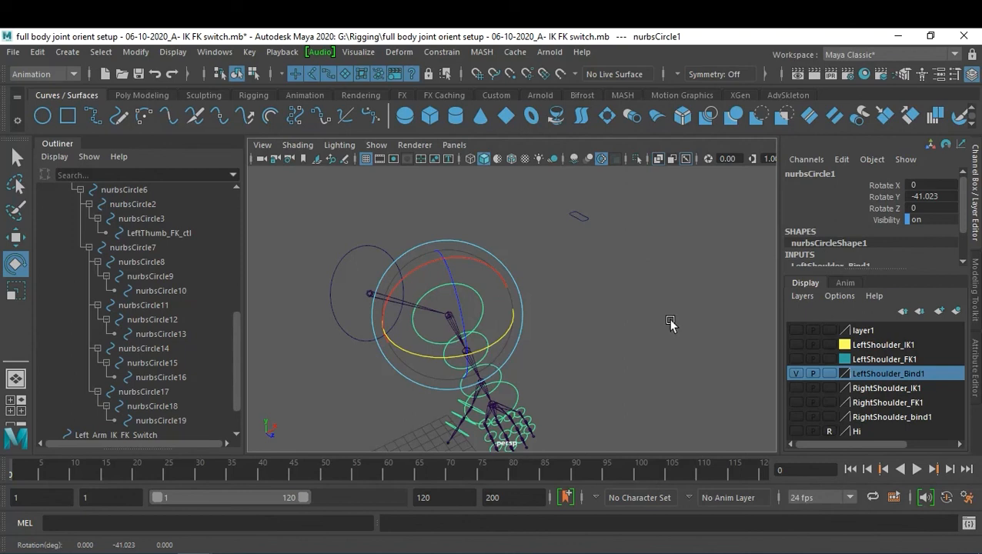
- Set Rotate Y to 0 on both nurbsCircle1 and LeftShoulder_FK_ctl to straighten the FK arm
double_click(931, 196)
type("0")
key("Return")
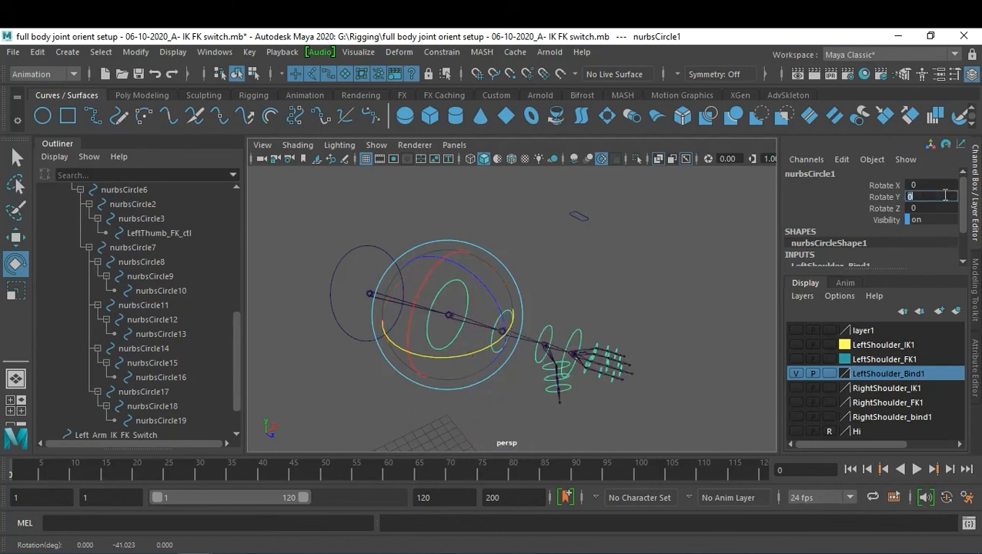
left_click(728, 259)
left_click(373, 335)
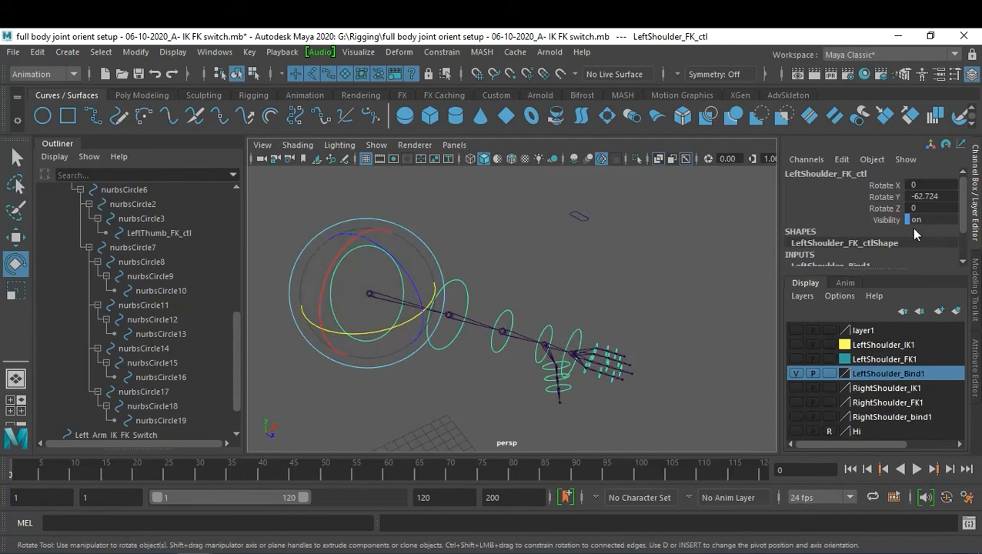
double_click(946, 198)
type("0")
key("Return")
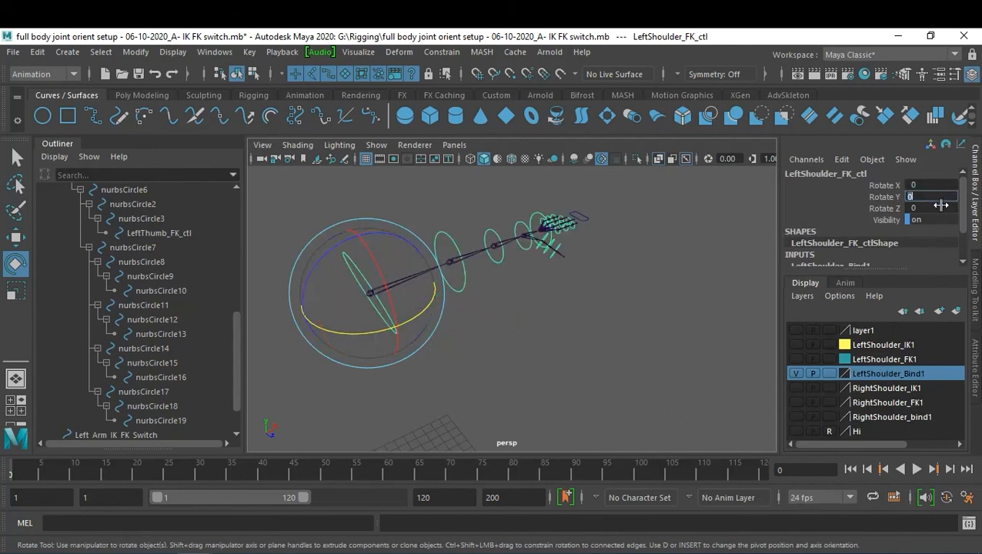
left_click(672, 300)
- Parent Left_Arm_IK_FK_Switch under the end joint of the LeftMiddleFinger_Bind chain so it follows the hand
left_click_drag(568, 301, 543, 361, "alt")
right_click_drag(543, 362, 665, 371, "alt")
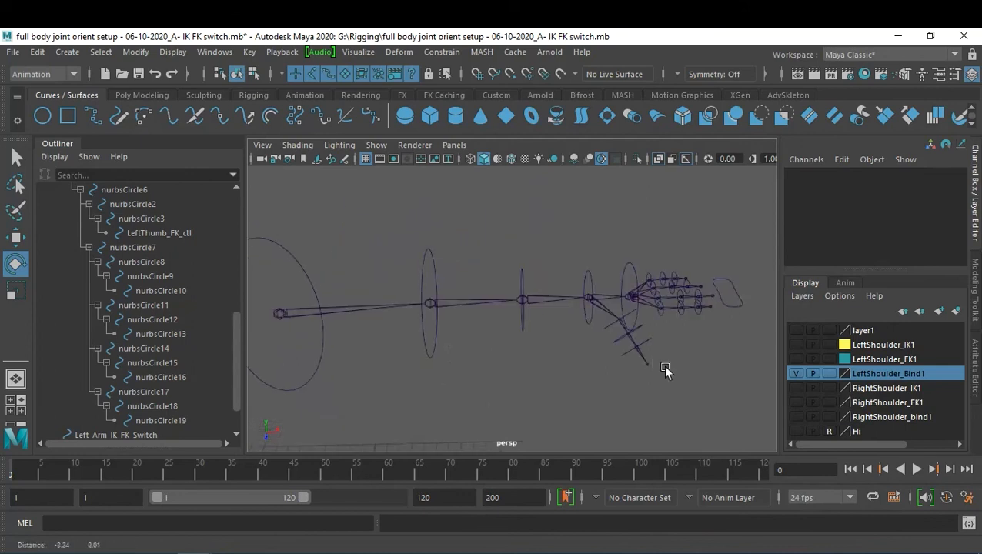
left_click(723, 302)
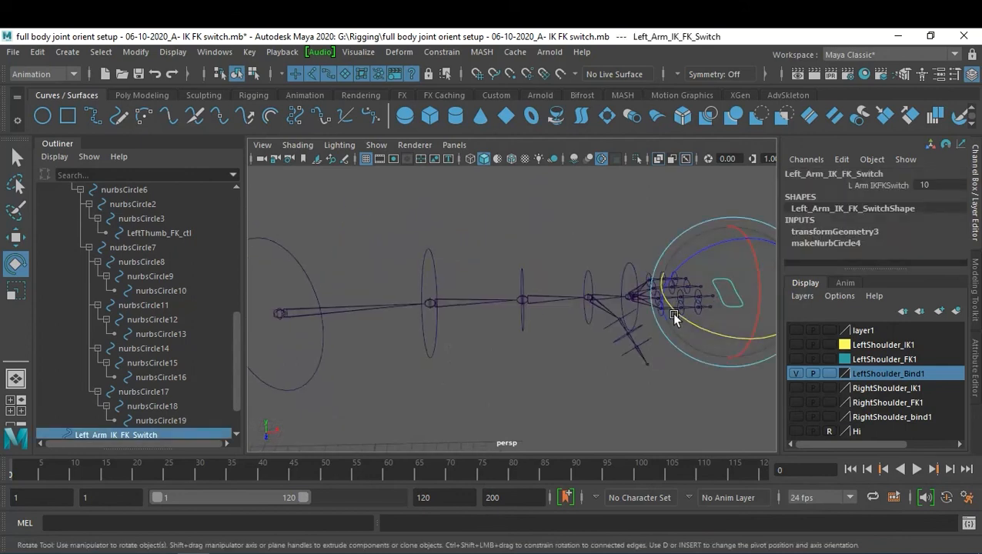
left_click(679, 372)
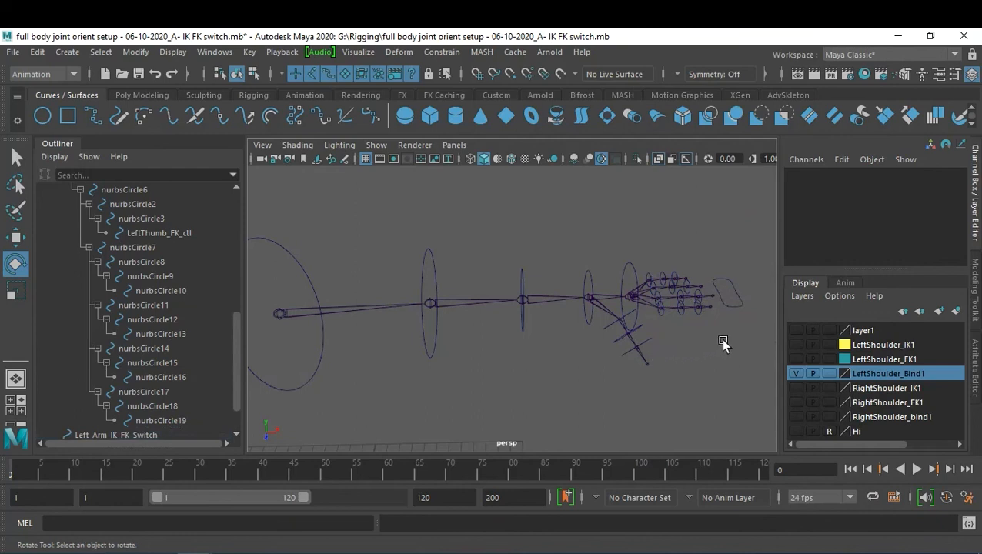
middle_click_drag(676, 347, 672, 345, "alt")
left_click_drag(671, 346, 687, 288, "alt")
left_click(687, 287)
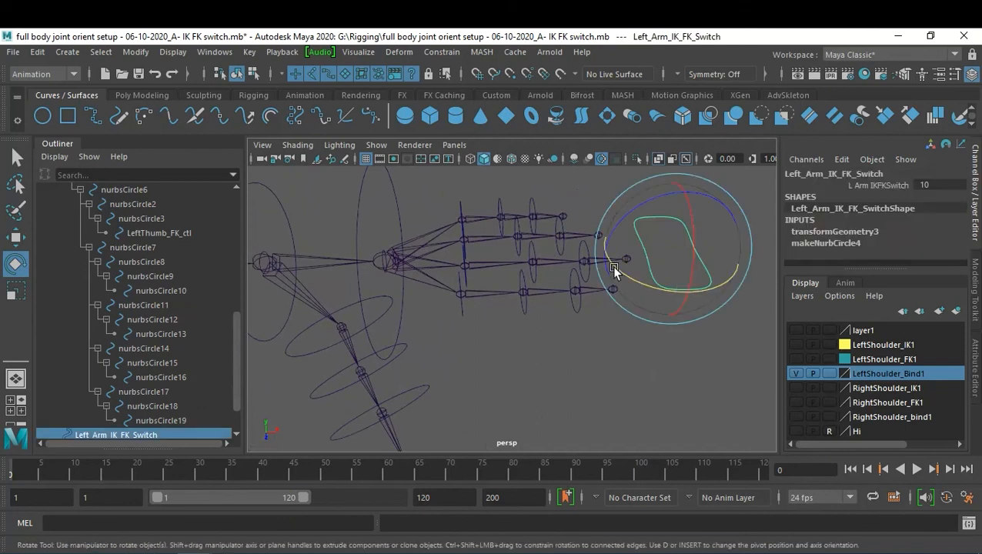
key("q")
left_click(625, 258)
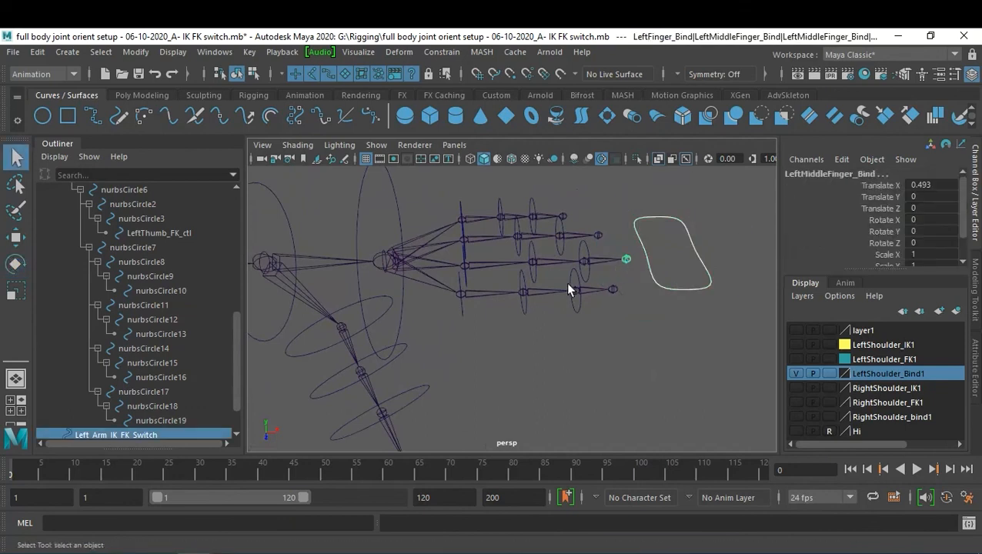
left_click(651, 283)
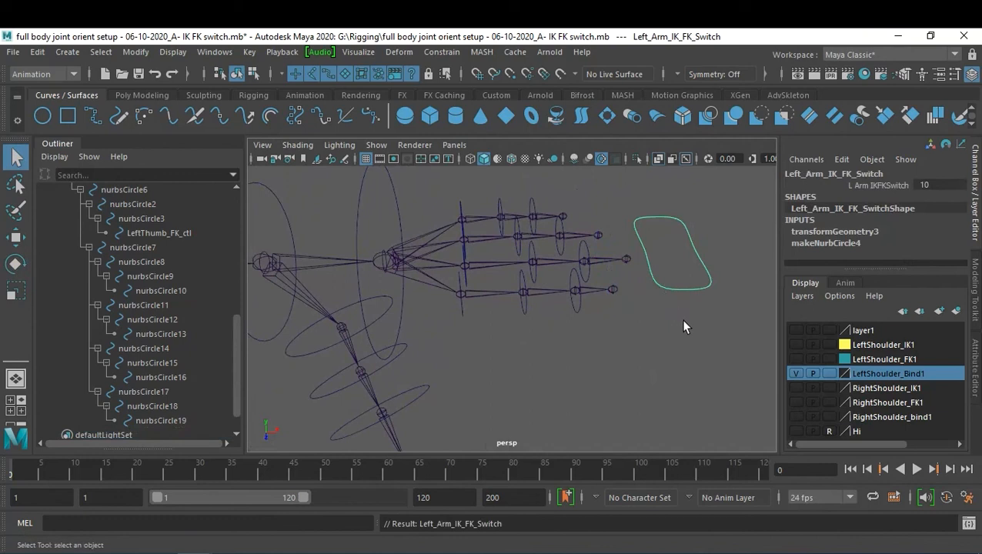
- Expand the LeftShoulder_Bind hierarchy in the Outliner and check where Left_Arm_IK_FK_Switch sits under the middle finger joints
left_click(626, 259)
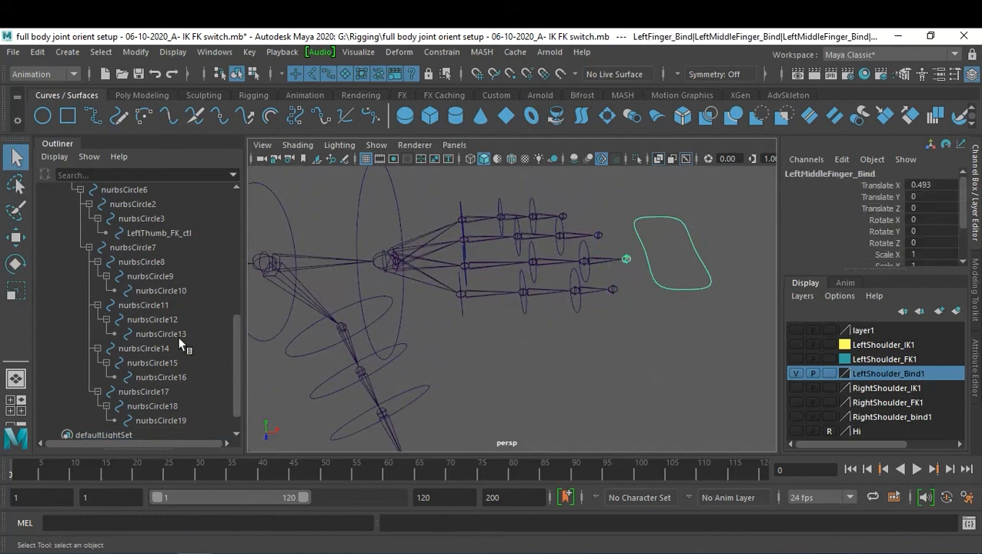
scroll(178, 336, "down", 1)
scroll(178, 336, "up", 5)
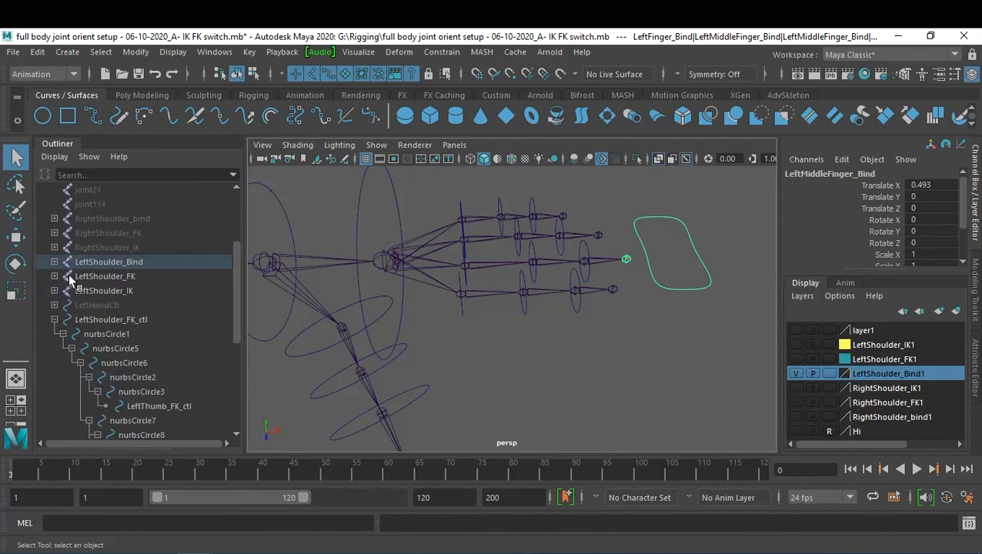
left_click(54, 262)
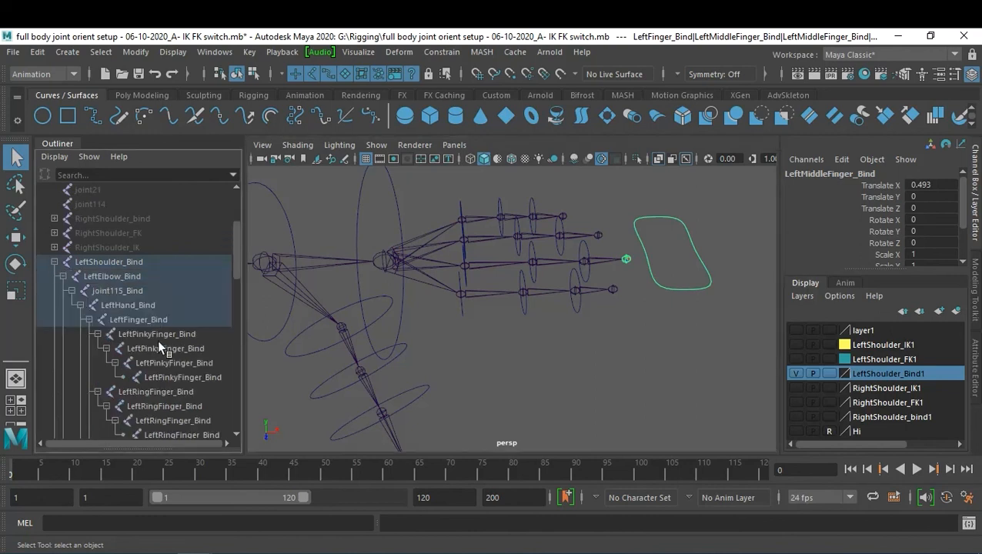
scroll(178, 335, "down", 3)
scroll(178, 335, "down", 3)
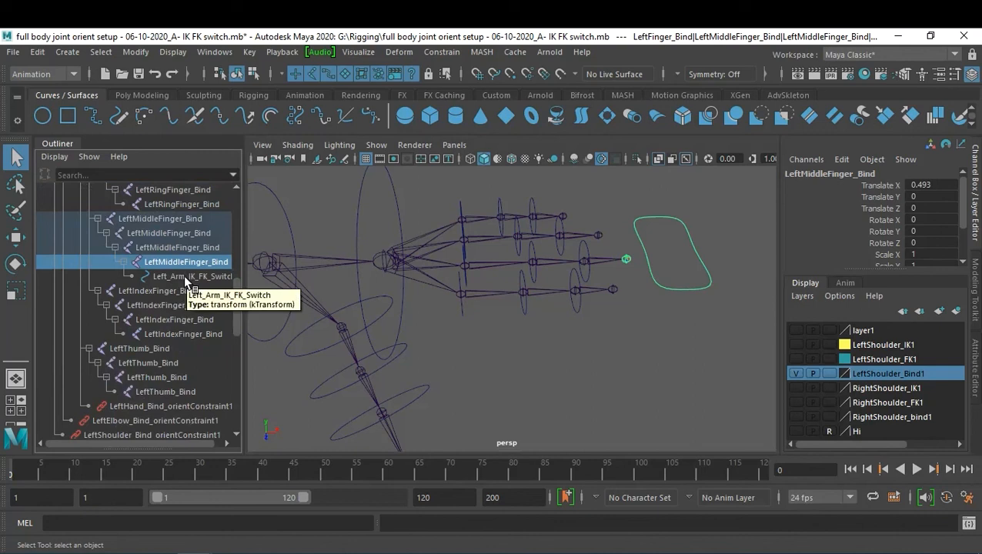
left_click(671, 364)
- Select Left_Arm_IK_FK_Switch and scrub its L Arm IKFKSwitch attribute as a test, ending at 10
left_click_drag(680, 353, 667, 308, "alt")
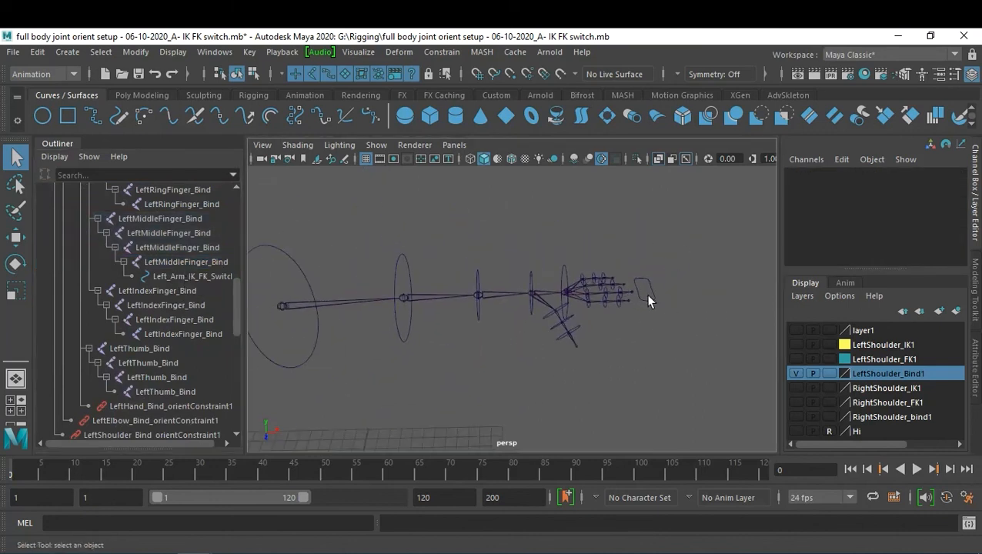
left_click(648, 295)
left_click(894, 186)
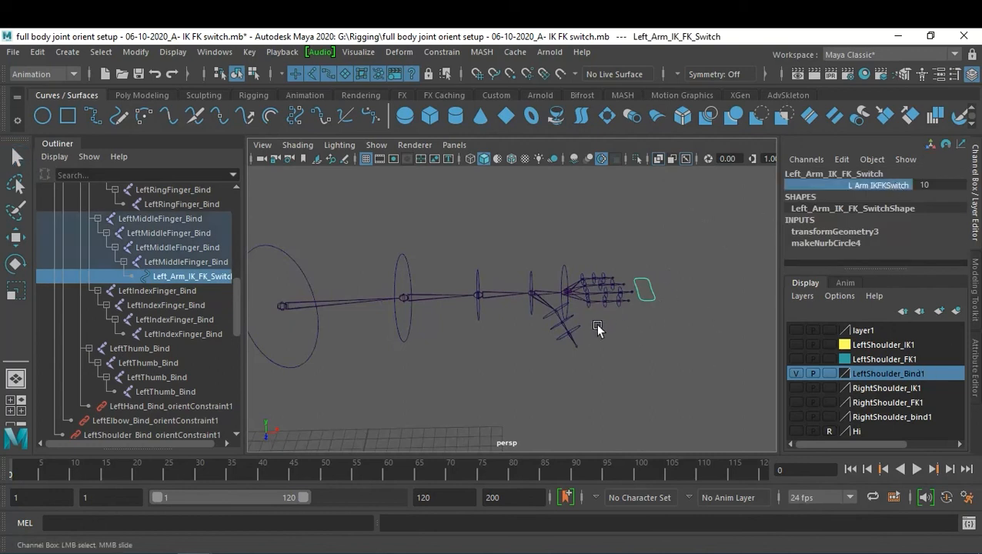
left_click_drag(648, 372, 587, 349, "alt")
middle_click_drag(664, 355, 665, 330)
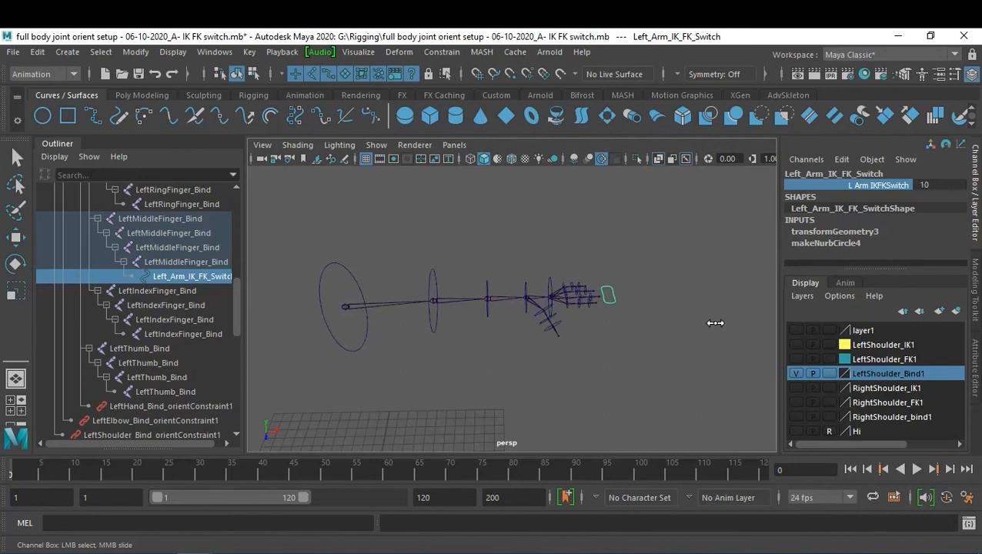
- Pose the FK arm by rotating LeftShoulder_FK_ctl about -32 degrees and nurbsCircle1 about -47 degrees in Y
left_click(364, 341)
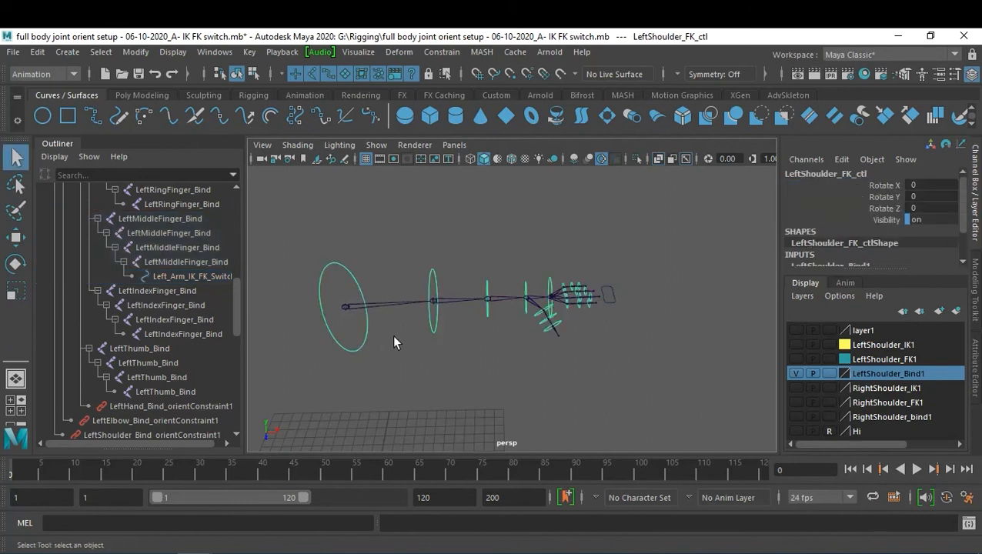
key("e")
left_click_drag(397, 326, 371, 352)
left_click(453, 319)
left_click(436, 337)
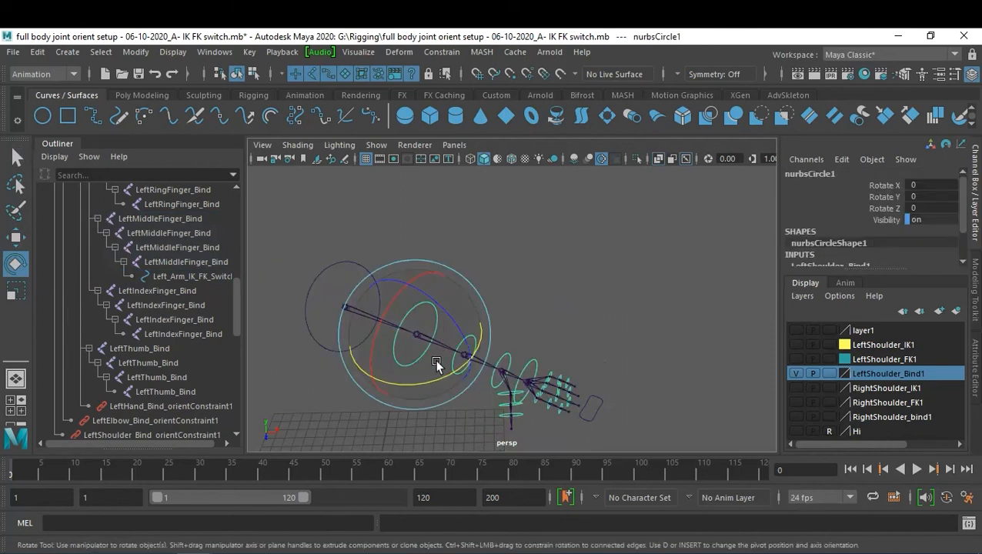
left_click_drag(436, 382, 388, 394)
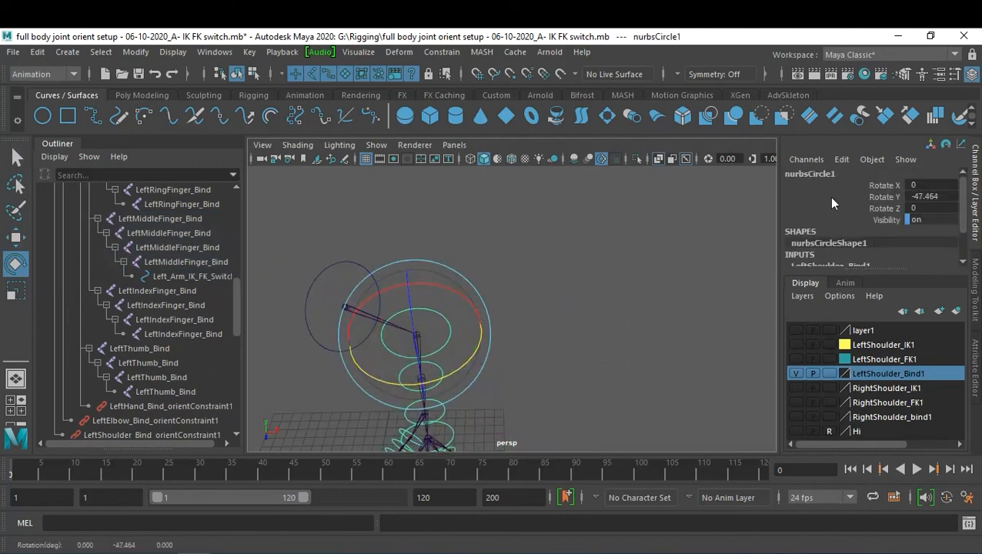
- Select Left_Arm_IK_FK_Switch and slide its L Arm IKFKSwitch attribute down to put the arm in IK mode
left_click(625, 282)
left_click_drag(625, 282, 620, 363, "alt")
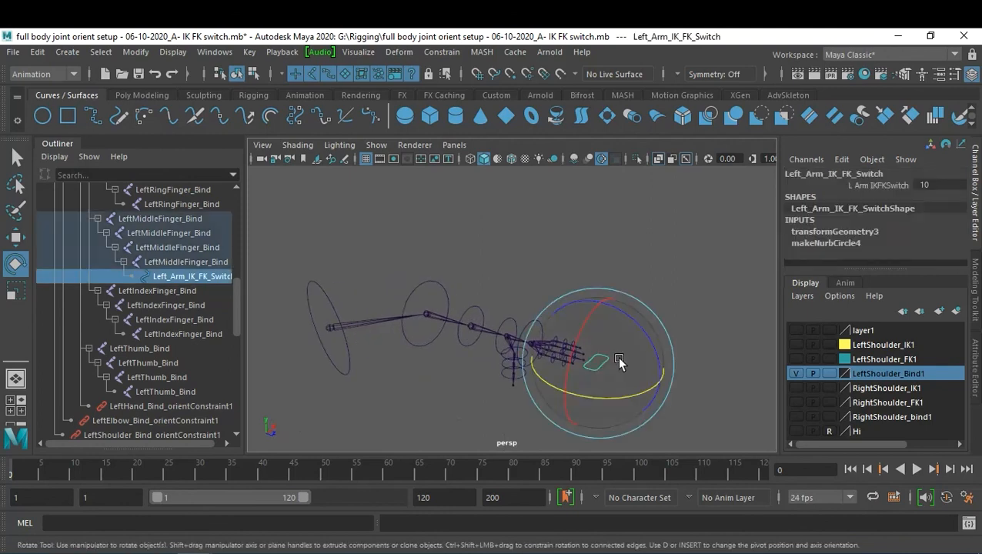
left_click(871, 188)
middle_click_drag(636, 243, 548, 241)
left_click_drag(568, 278, 623, 309, "alt")
middle_click_drag(623, 309, 551, 286)
- Reset LeftHandCtl by setting its Translate X, Y and Z to 0, and clear the selection
left_click(573, 266)
key("e")
left_click_drag(574, 269, 515, 289, "alt")
left_click(496, 288)
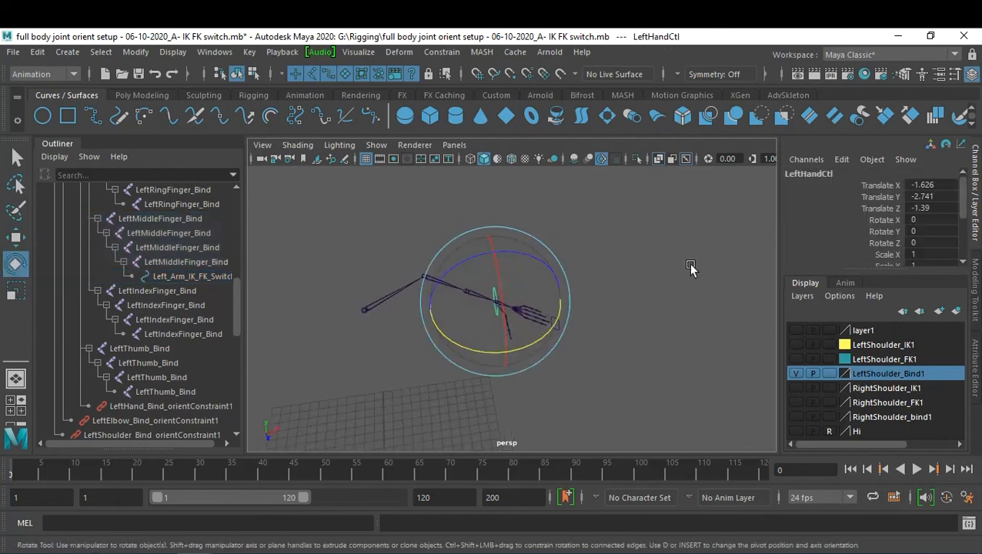
left_click_drag(940, 185, 945, 201)
double_click(945, 207)
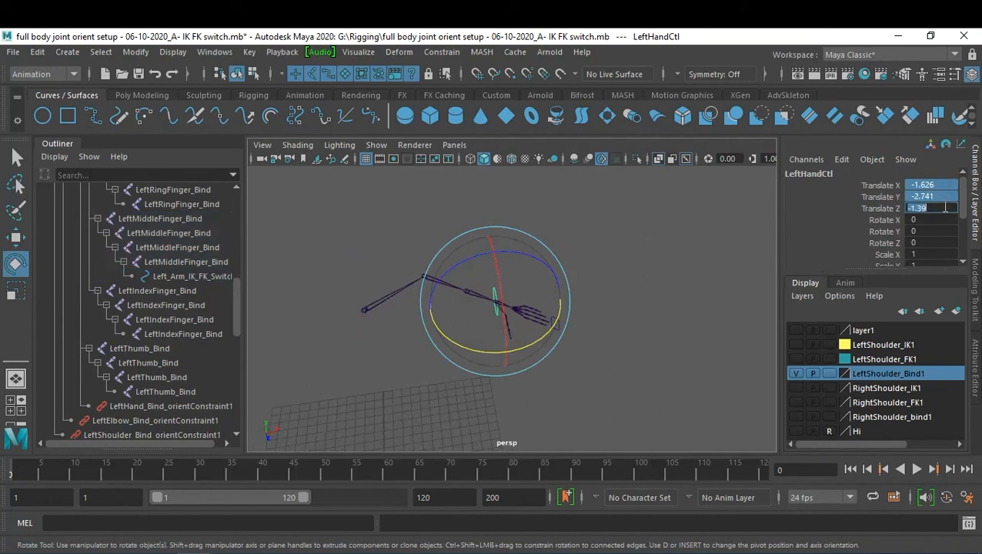
type("0")
key("Return")
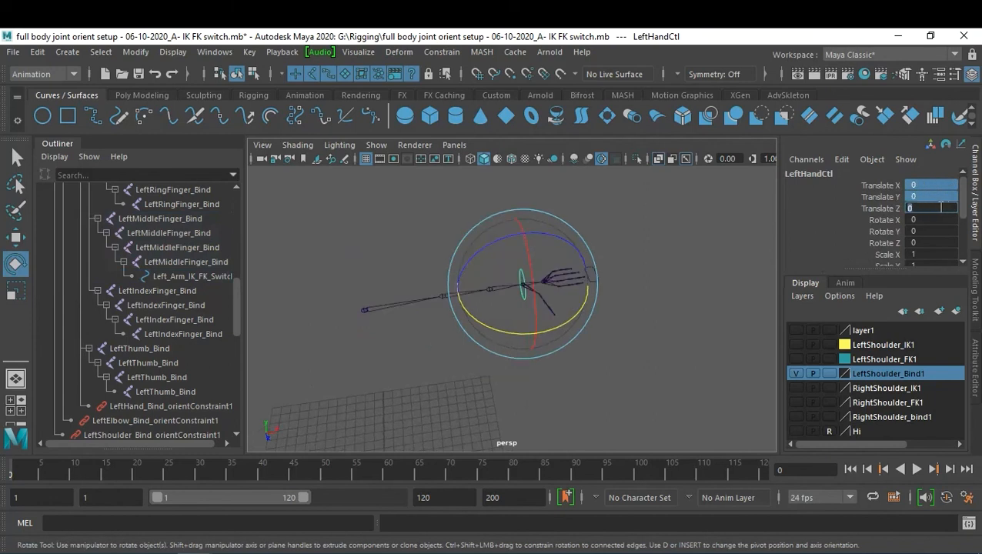
left_click(666, 290)
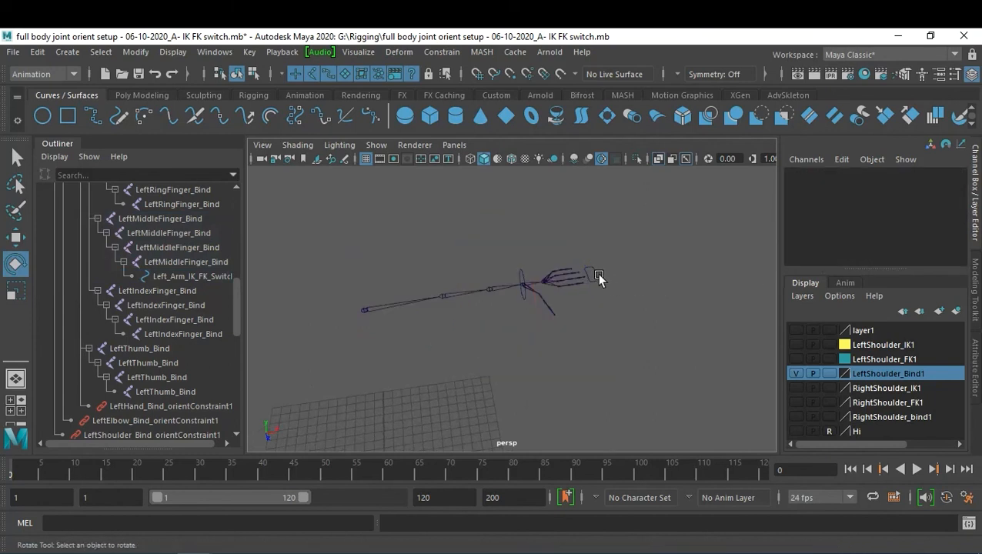
- Slide Left_Arm_IK_FK_Switch's L Arm IKFKSwitch attribute to 10 to return the arm to FK mode
left_click(598, 275)
left_click(854, 185)
middle_click_drag(571, 312, 661, 303)
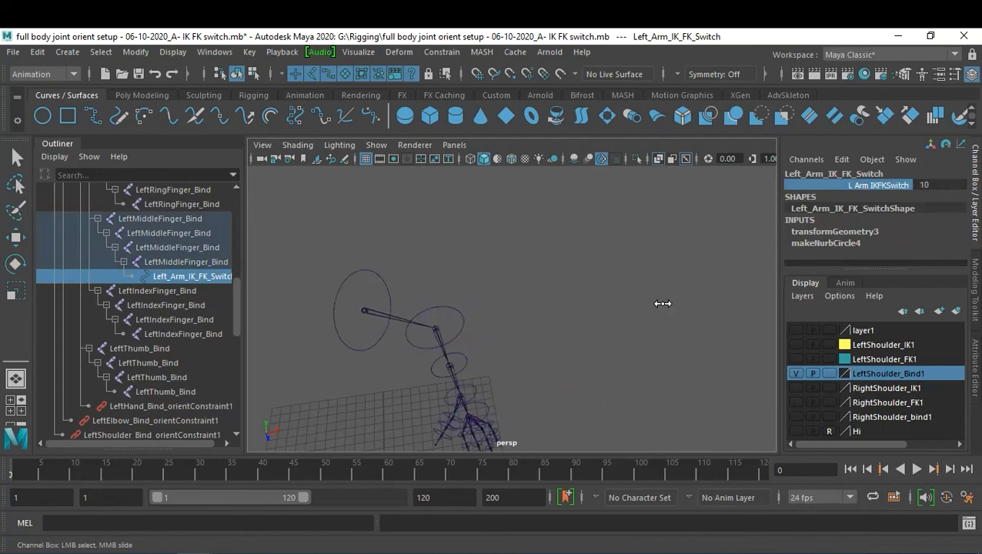
- Reset the FK pose by setting Rotate Y to 0 on the shoulder and elbow FK controls, and clear the selection
left_click(378, 337)
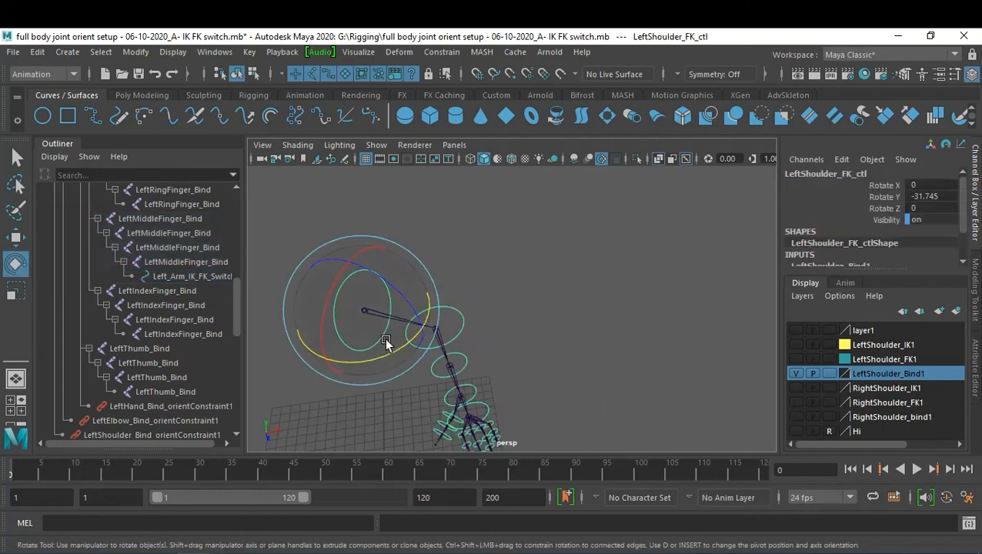
double_click(942, 196)
type("0")
key("Return")
left_click(538, 282)
left_click(462, 280)
double_click(936, 197)
type("0")
key("Return")
left_click(606, 333)
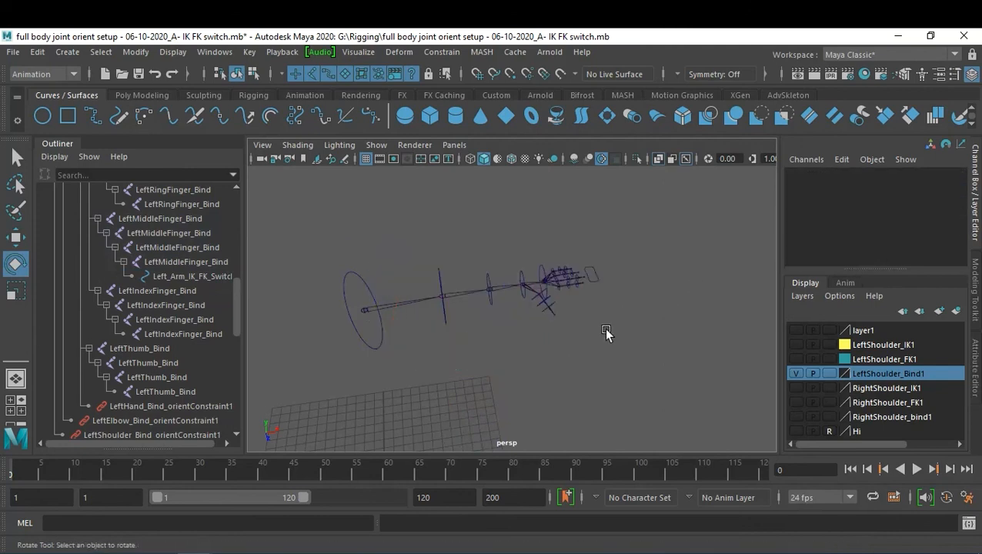
- Lower the FK arm by rotating LeftShoulder_FK_ctl to about -17 degrees in Y and -78 degrees in Z
left_click_drag(526, 336, 619, 389, "alt")
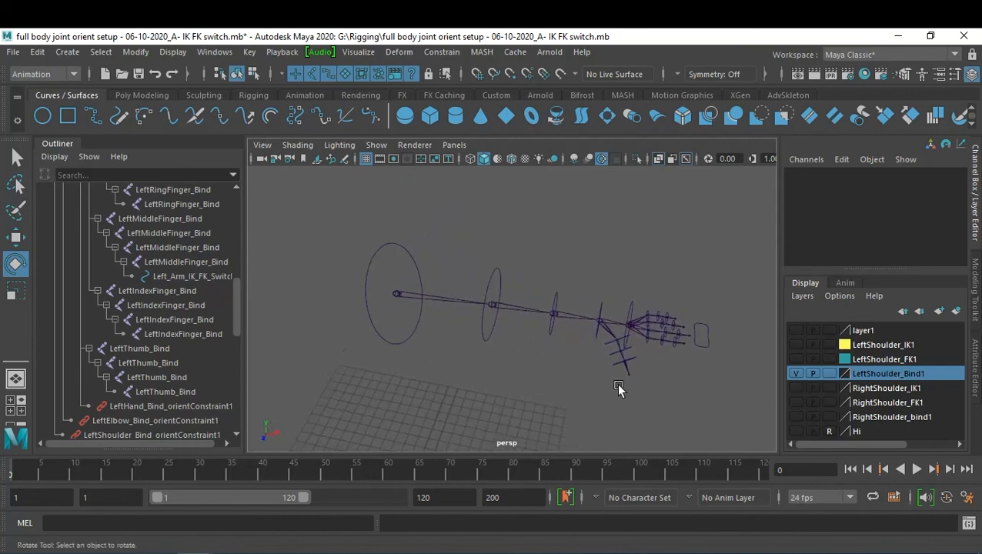
left_click(417, 273)
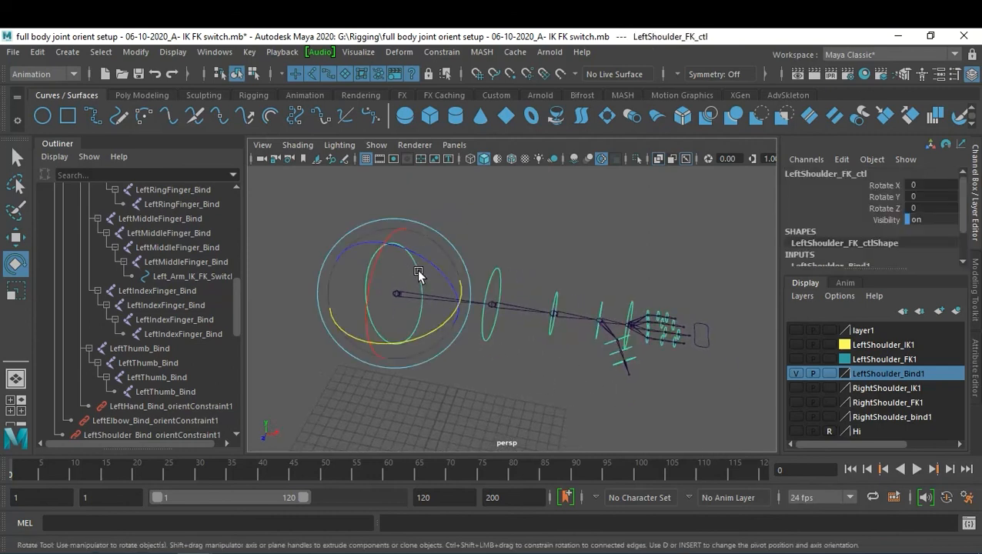
left_click_drag(423, 266, 396, 286)
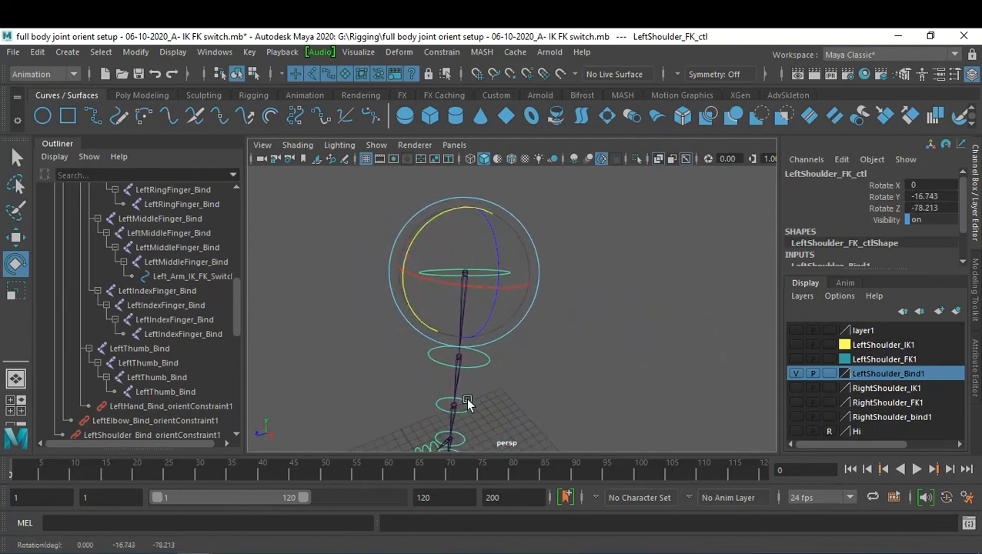
- Rotate the elbow FK control nurbsCircle1 so the forearm hangs straight down, and clear the selection
left_click(465, 399)
left_click_drag(410, 401, 562, 325, "alt")
left_click(562, 326)
left_click(465, 314)
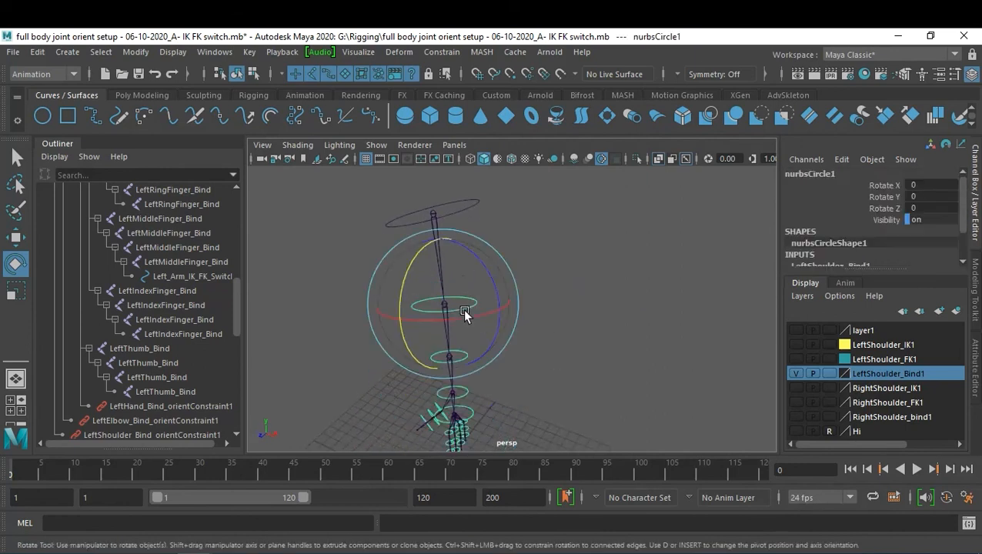
left_click_drag(406, 335, 331, 309)
left_click(579, 255)
left_click_drag(579, 256, 496, 289, "alt")
left_click_drag(550, 320, 633, 326, "alt")
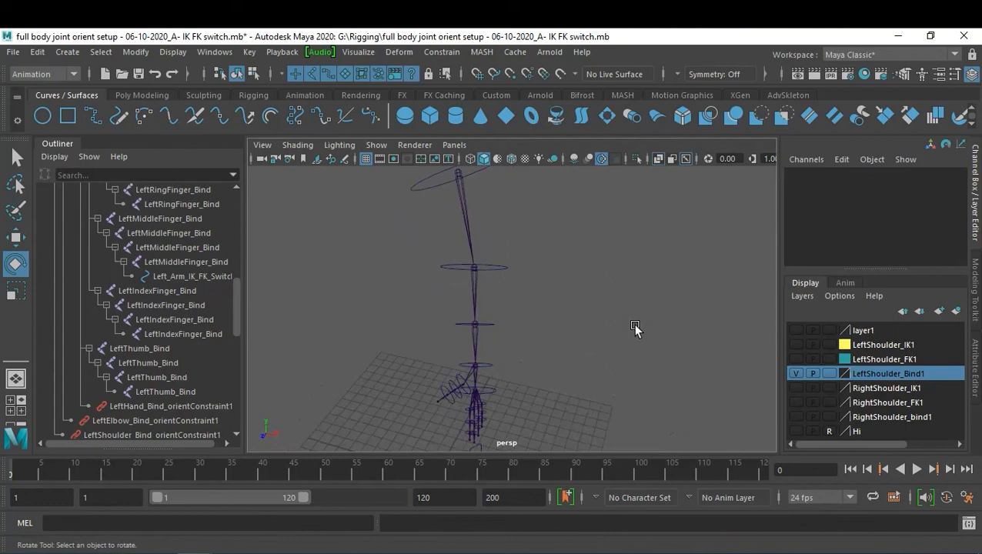
- Slide Left_Arm_IK_FK_Switch's L Arm IKFKSwitch attribute to 0 to put the arm in IK mode
left_click_drag(596, 342, 516, 387, "alt")
left_click(506, 389)
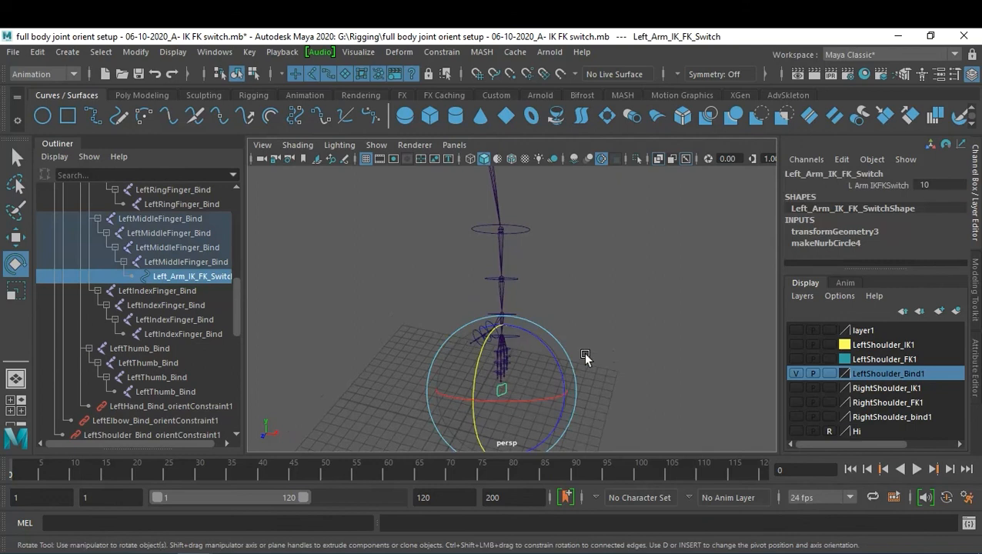
left_click(875, 186)
left_click_drag(688, 309, 578, 345, "alt")
middle_click_drag(633, 346, 500, 351)
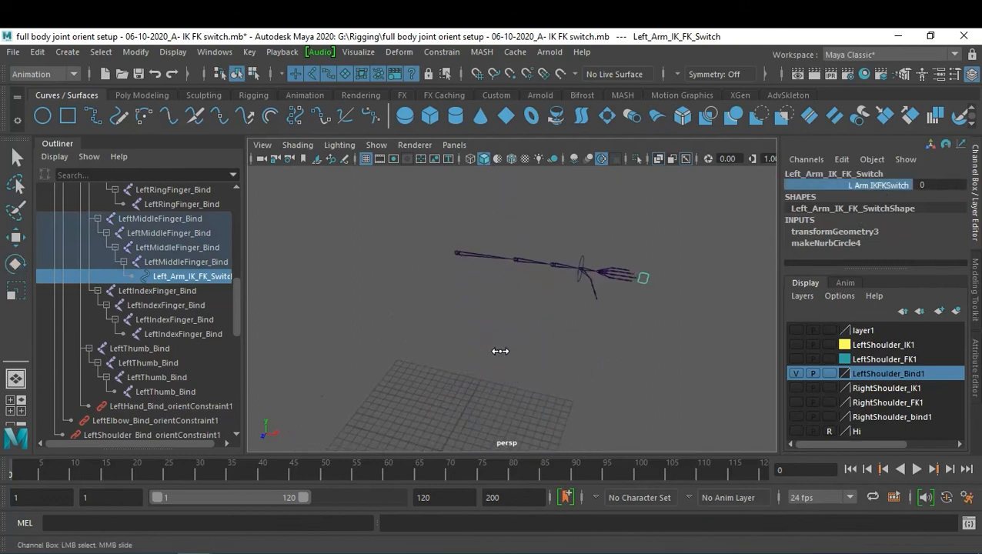
- Test the IK arm by moving LeftHandCtl inward along X, reset its Translate X to 0, and clear the selection
left_click(578, 275)
key("e")
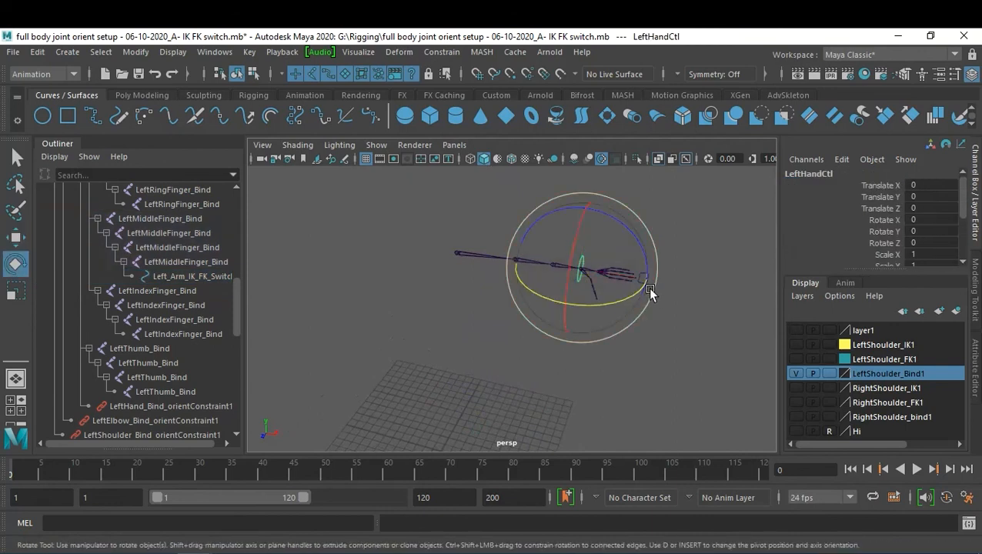
key("w")
left_click_drag(642, 287, 622, 312)
double_click(935, 185)
type("0")
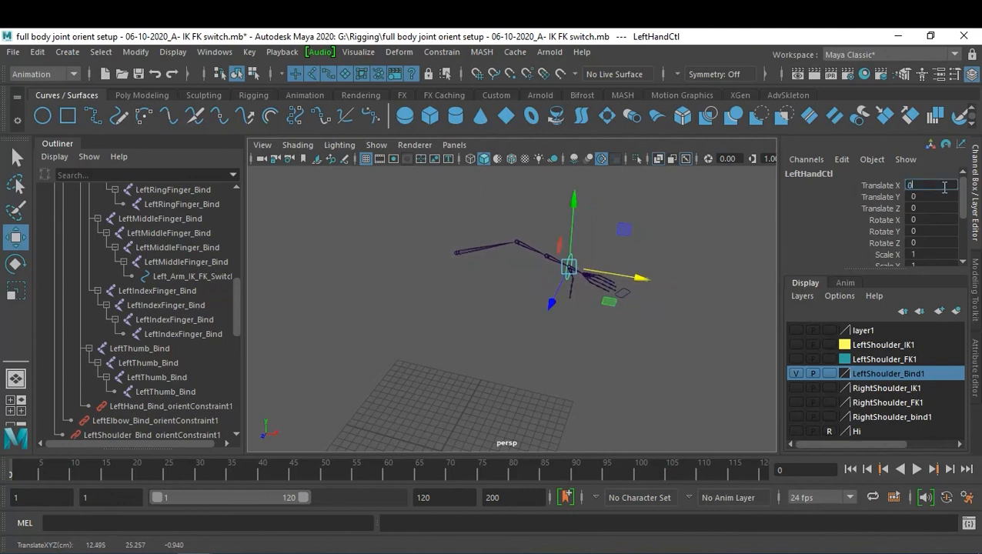
key("Return")
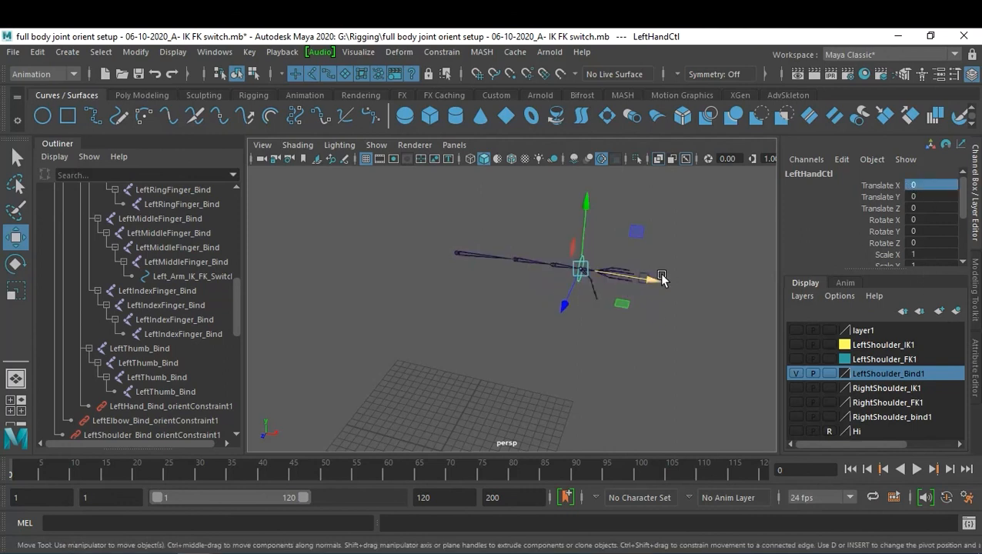
left_click(666, 339)
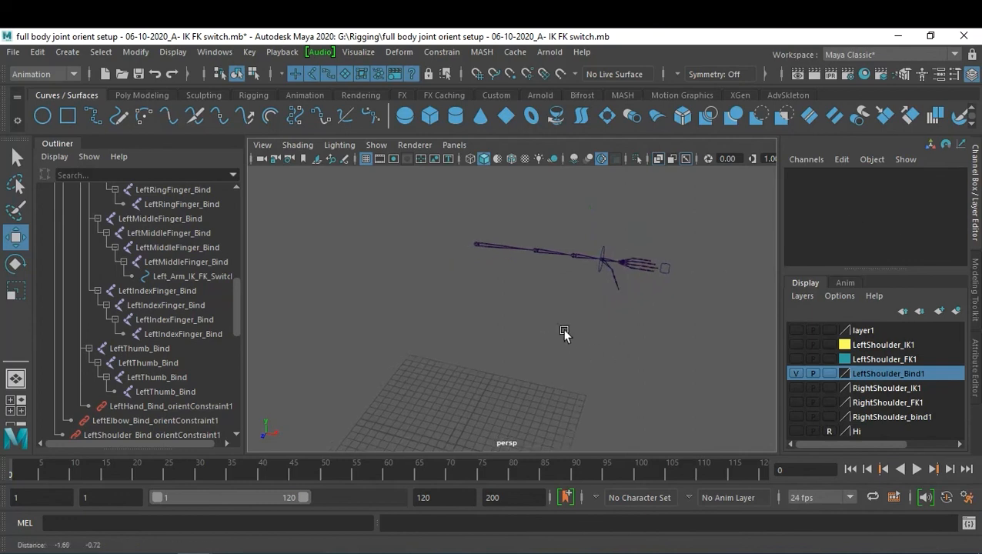